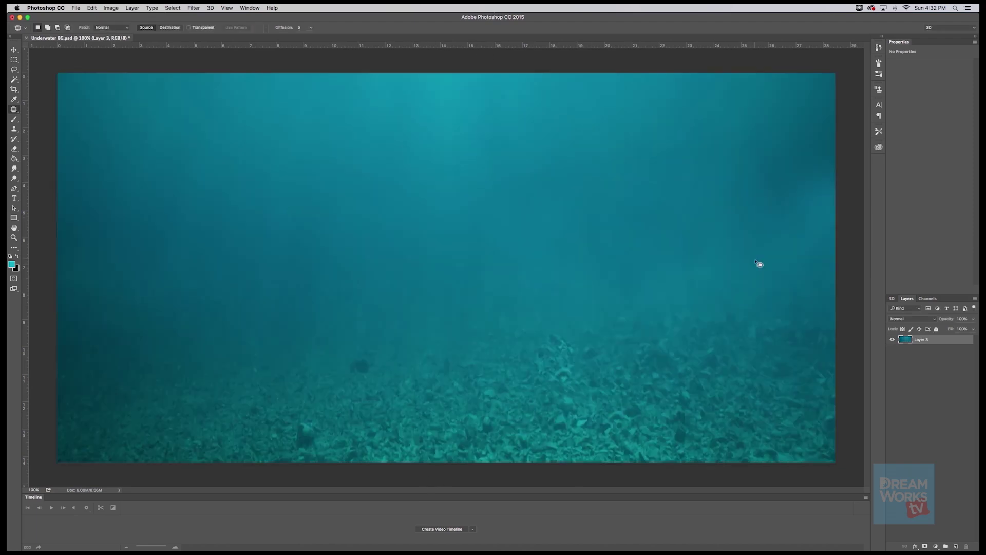
Step: Show the centre guide, select the image's right half with the Rectangular Marquee and copy it to a new layer
key("super+semicolon")
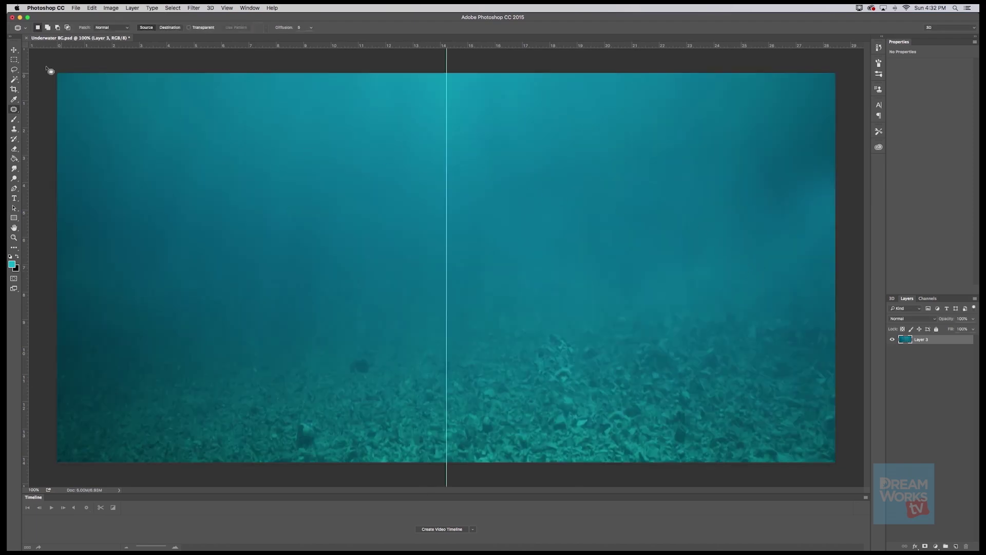
left_click(14, 60)
left_click_drag(446, 71, 836, 461)
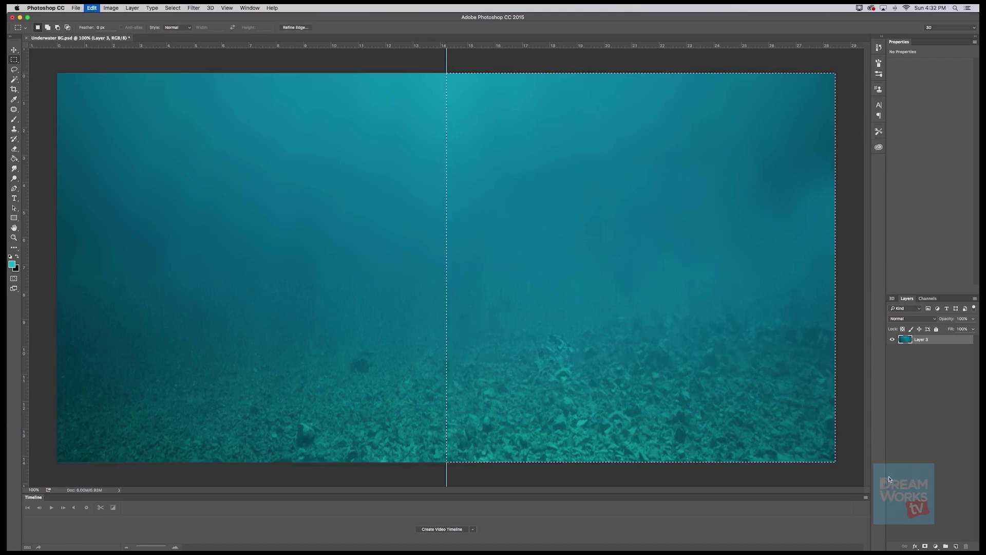
key("super+j")
Step: Flip the copied half horizontally and move it over the left half of the image, flush with the centre guide
key("super+t")
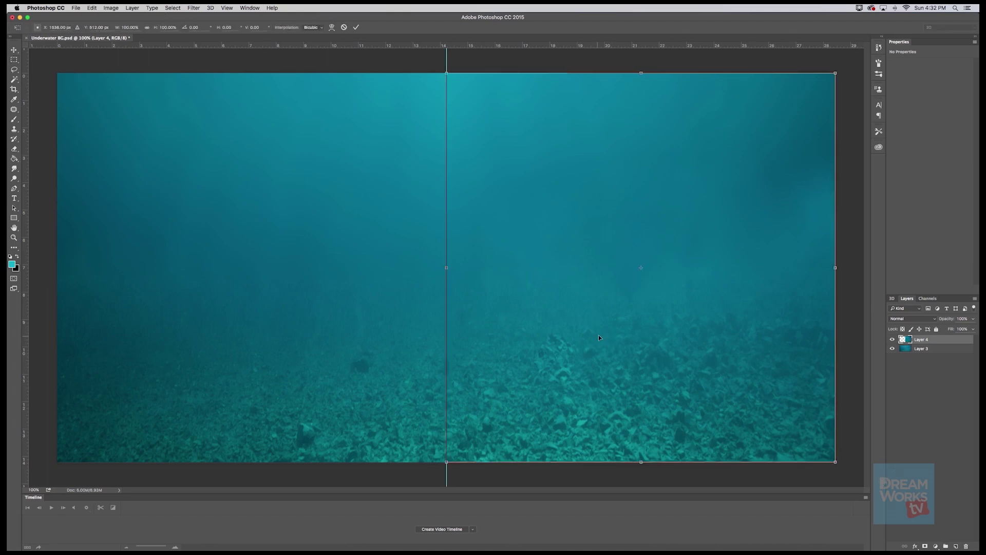
right_click(616, 331)
left_click(635, 427)
right_click(629, 426)
left_click(662, 519)
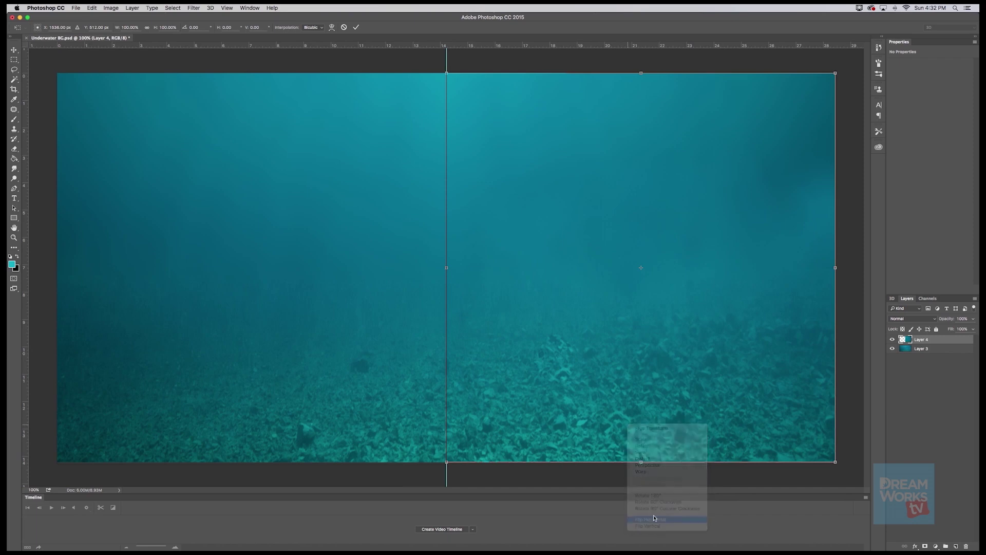
left_click_drag(734, 286, 349, 288)
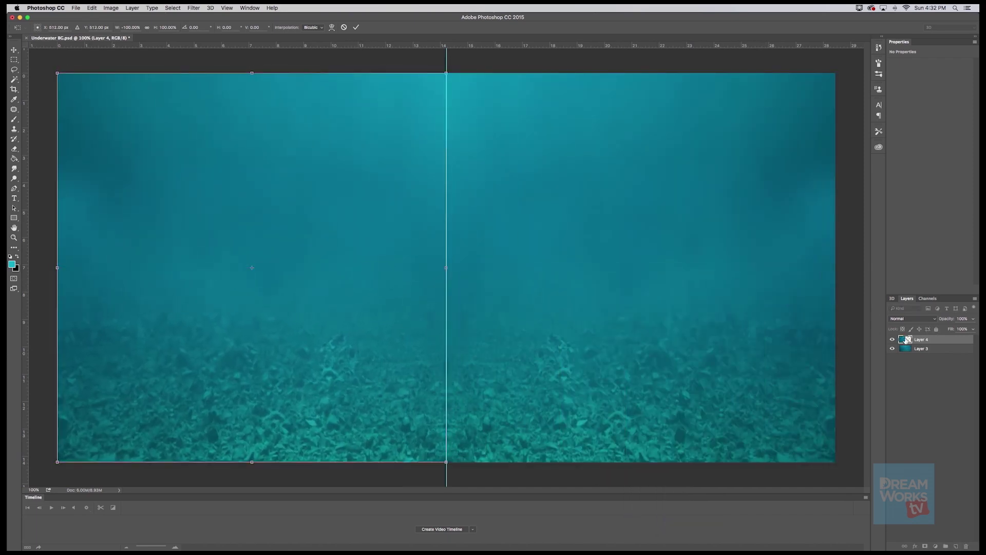
key("Return")
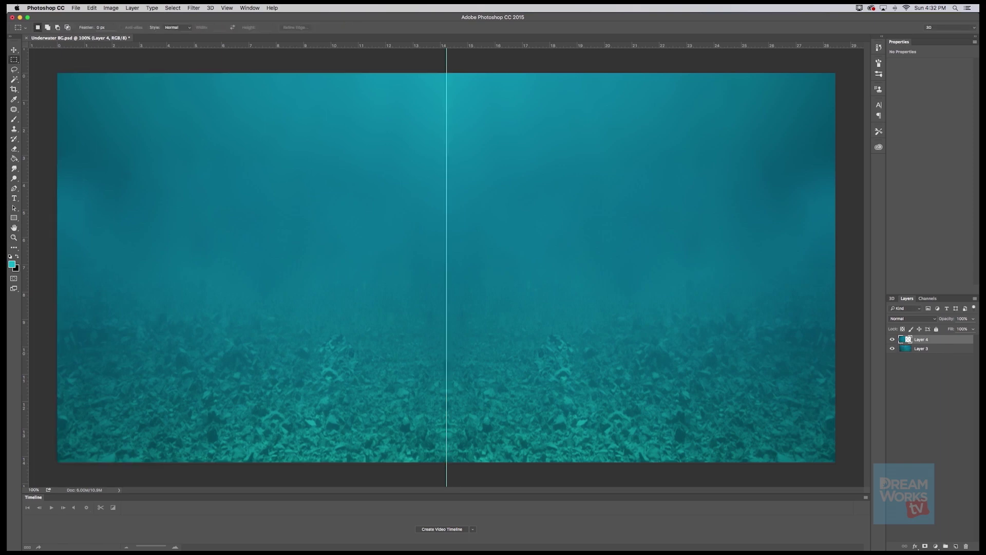
Step: Merge Layer 4 with the background layer below it and hide the centre guide
left_click(948, 350, "shift")
key("super+e")
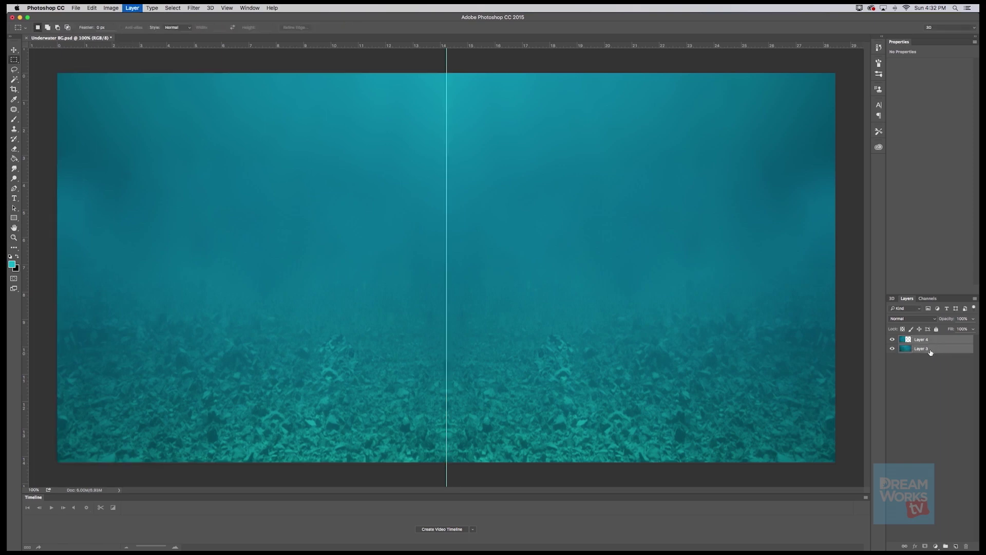
key("super+semicolon")
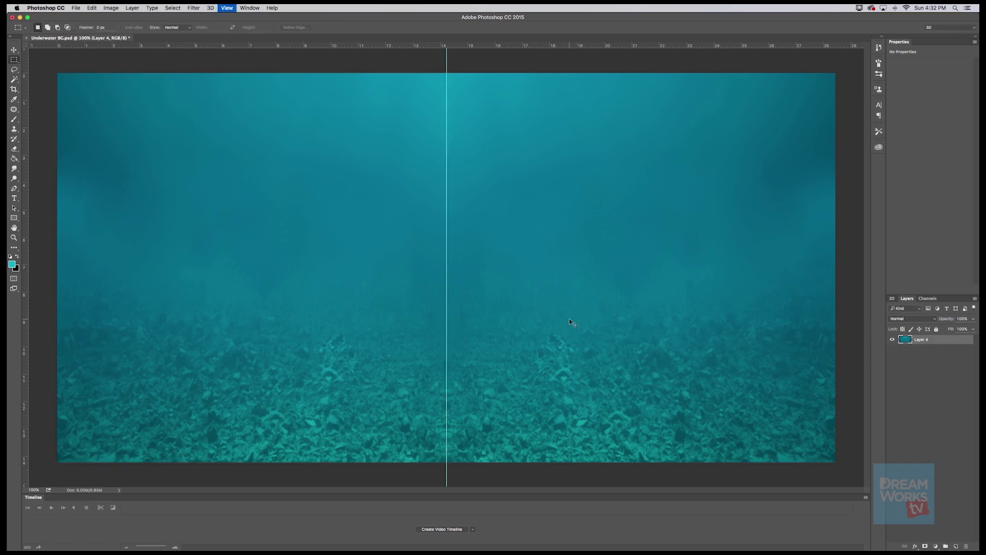
Step: Apply the Offset filter with horizontal -821 and Wrap Around so the outer edges meet inside the image
left_click(201, 6)
mouse_move(267, 164)
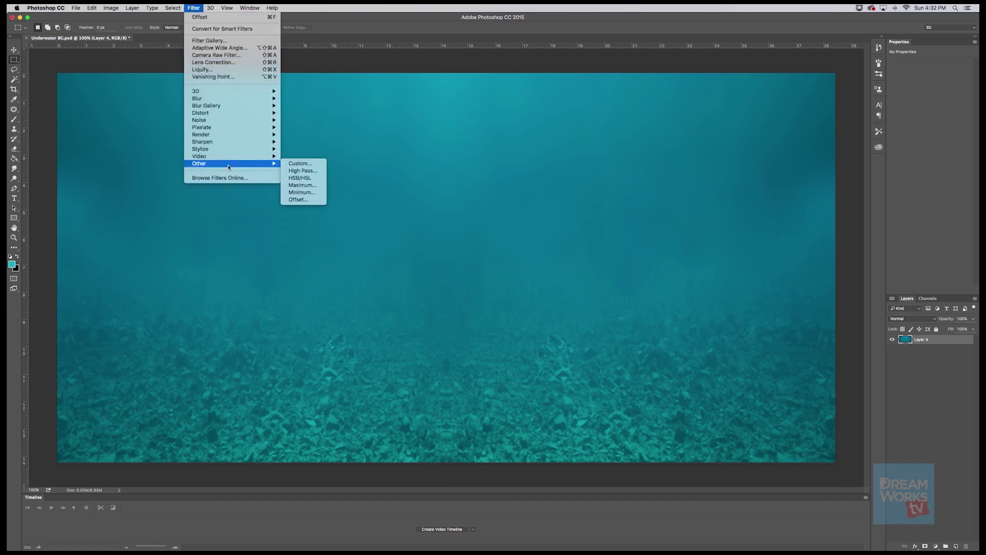
left_click(298, 200)
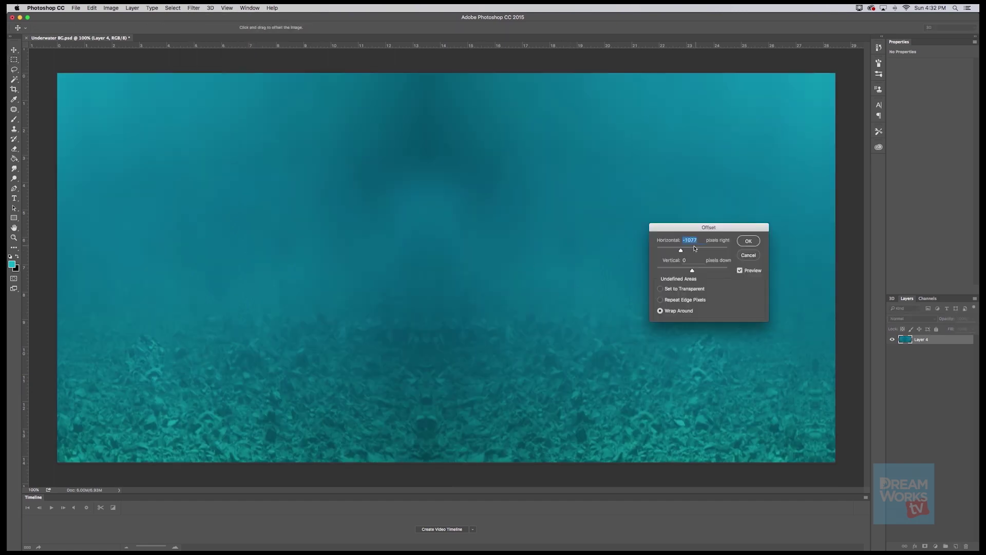
mouse_move(689, 251)
left_mouse_down()
mouse_move(699, 252)
mouse_move(680, 252)
left_mouse_up()
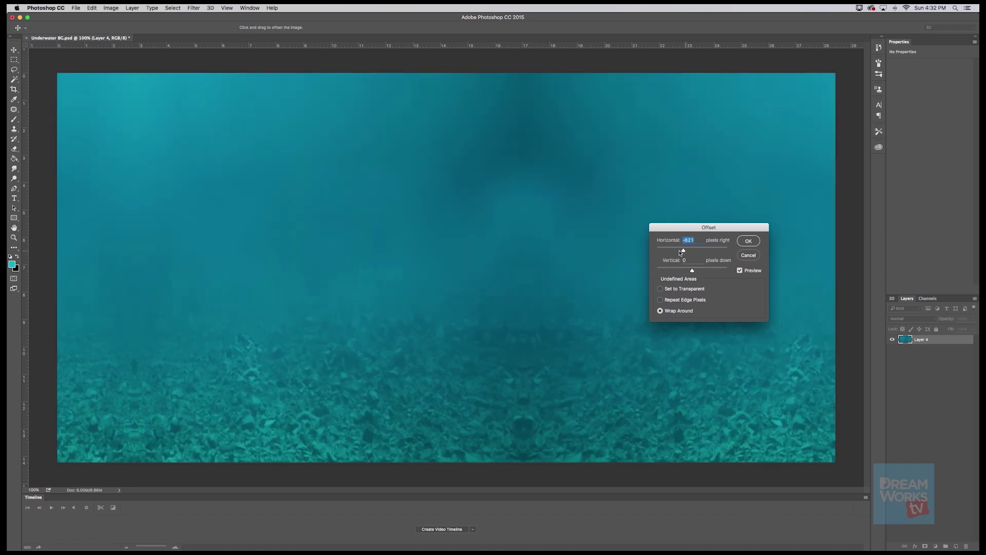
left_click(743, 243)
Step: With the Patch tool, replace the dark mirrored patches in the upper water seam with clear water from either side
left_click(13, 111)
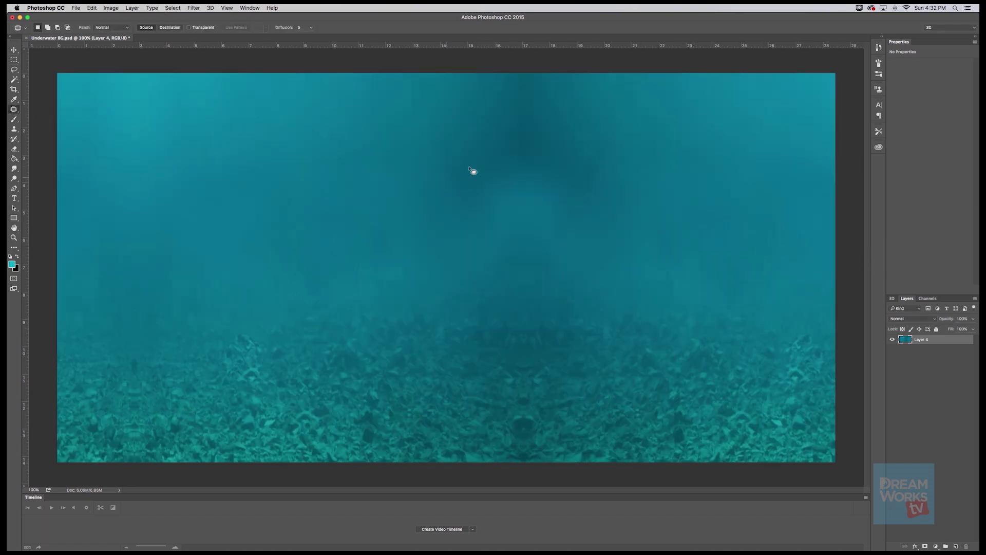
mouse_move(466, 139)
left_mouse_down()
mouse_move(572, 150)
mouse_move(467, 139)
left_mouse_up()
left_click_drag(493, 184, 264, 221)
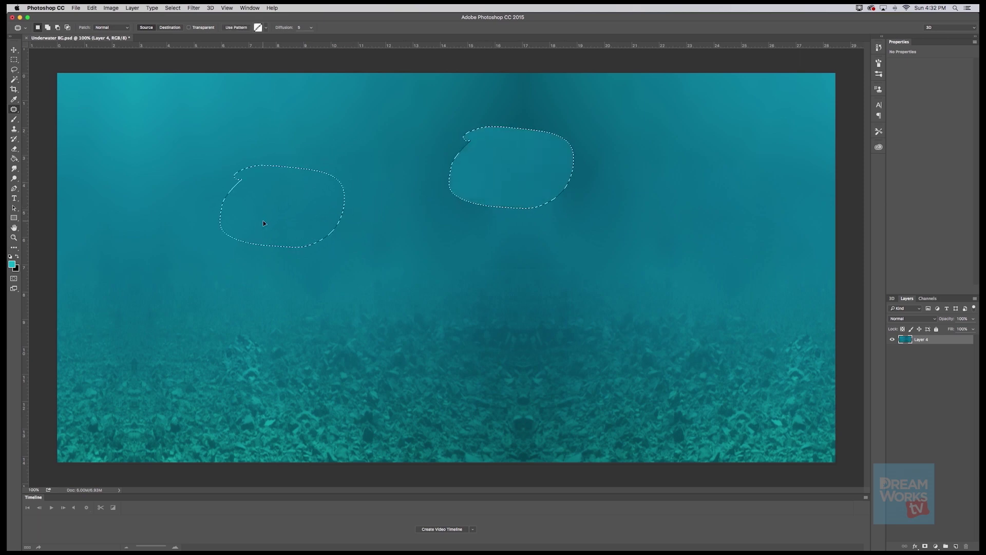
left_click(633, 163)
left_click_drag(533, 106, 563, 102)
left_click_drag(576, 145, 746, 182)
left_click(704, 234)
Step: Patch the pale spot and surrounding dark water in the middle of the seam with clean water from both sides
mouse_move(537, 236)
left_mouse_down()
mouse_move(484, 273)
mouse_move(562, 240)
mouse_move(515, 254)
mouse_move(335, 223)
left_mouse_up()
left_click(596, 181)
mouse_move(530, 172)
left_mouse_down()
mouse_move(610, 222)
mouse_move(529, 175)
left_mouse_up()
left_click_drag(590, 198, 769, 200)
left_click(638, 236)
mouse_move(551, 128)
left_mouse_down()
mouse_move(522, 145)
mouse_move(538, 126)
left_mouse_up()
left_click_drag(478, 174, 369, 237)
left_click(368, 237)
mouse_move(455, 196)
left_mouse_down()
mouse_move(451, 185)
mouse_move(229, 191)
left_mouse_up()
left_click(215, 191)
Step: Smooth the remaining dark blotches in the water around the seam by patching them with lighter water areas
mouse_move(509, 121)
left_mouse_down()
mouse_move(630, 139)
mouse_move(511, 110)
left_mouse_up()
mouse_move(507, 165)
left_mouse_down()
mouse_move(217, 183)
mouse_move(232, 190)
left_mouse_up()
left_click(444, 226)
mouse_move(378, 220)
left_mouse_down()
mouse_move(537, 259)
mouse_move(381, 220)
left_mouse_up()
left_click_drag(451, 224, 251, 193)
left_click(738, 226)
left_click_drag(740, 202, 776, 233)
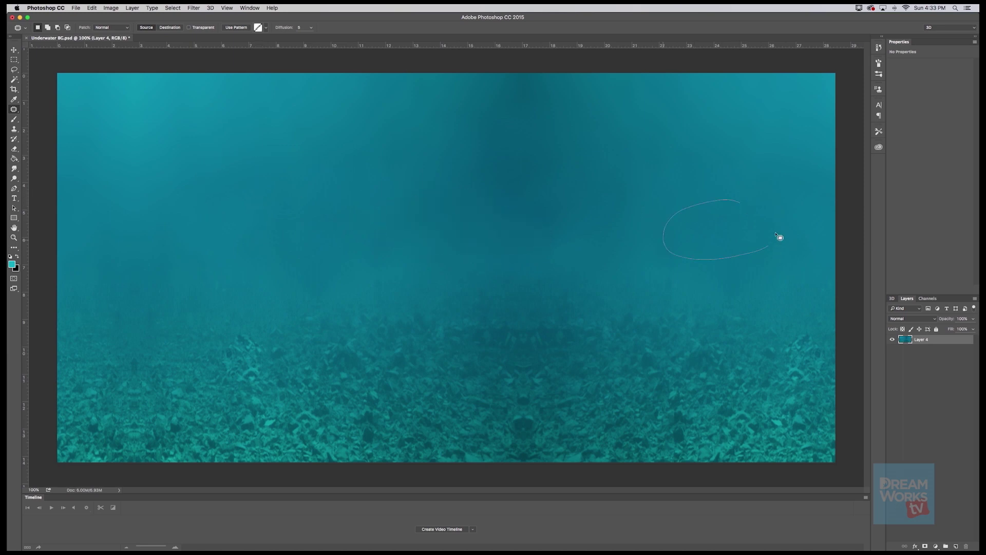
mouse_move(617, 119)
left_mouse_down()
mouse_move(755, 200)
mouse_move(715, 255)
left_mouse_up()
left_click(709, 253)
mouse_move(508, 142)
left_mouse_down()
mouse_move(538, 144)
mouse_move(474, 194)
mouse_move(279, 205)
left_mouse_up()
left_click(279, 202)
Step: At 200% zoom, patch the mirrored shapes along the seabed's upper edge at the seam with nearby seabed texture
key("super+equal")
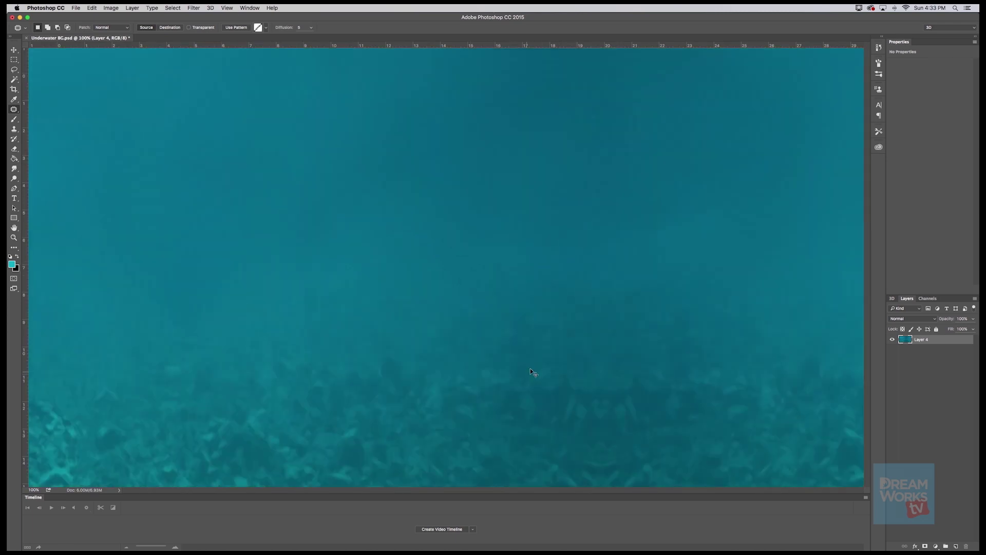
left_click_drag(512, 492, 539, 492)
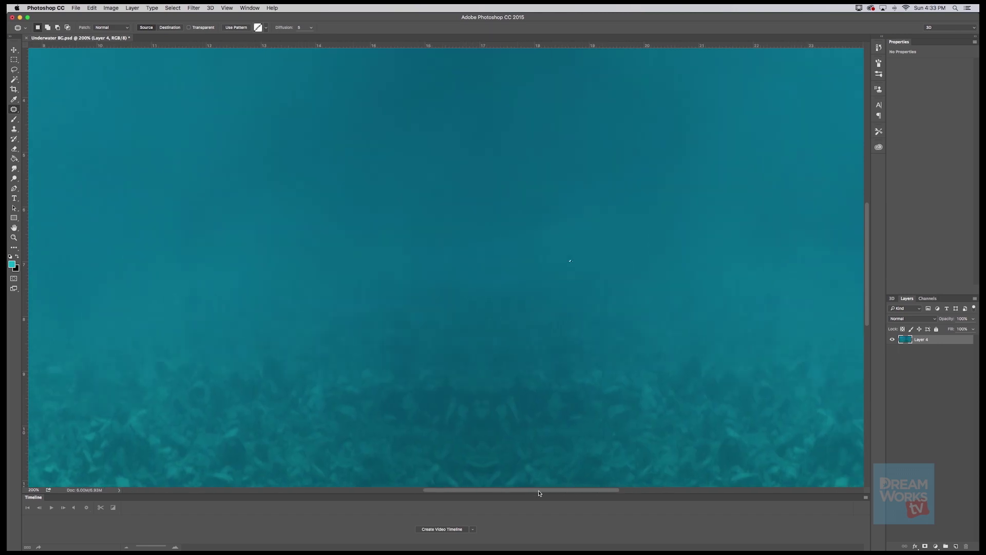
scroll(868, 243, "down", 5)
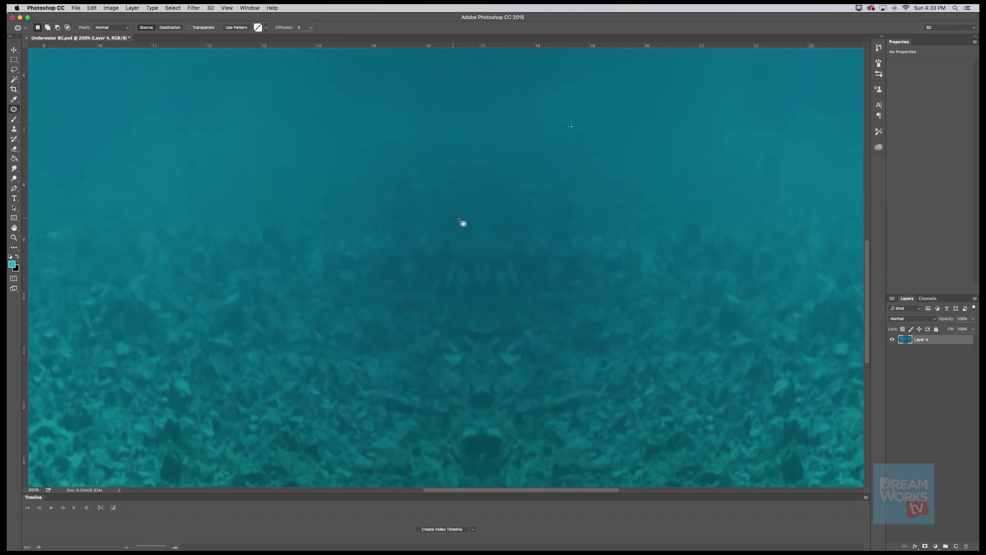
mouse_move(434, 243)
left_mouse_down()
mouse_move(498, 230)
mouse_move(379, 273)
mouse_move(305, 280)
left_mouse_up()
key("super+d")
mouse_move(536, 253)
left_mouse_down()
mouse_move(562, 249)
mouse_move(537, 252)
left_mouse_up()
Step: Patch the mirrored shapes and dark round spot in the lower seabed seam with neighbouring seabed texture
left_click_drag(868, 288, 870, 309)
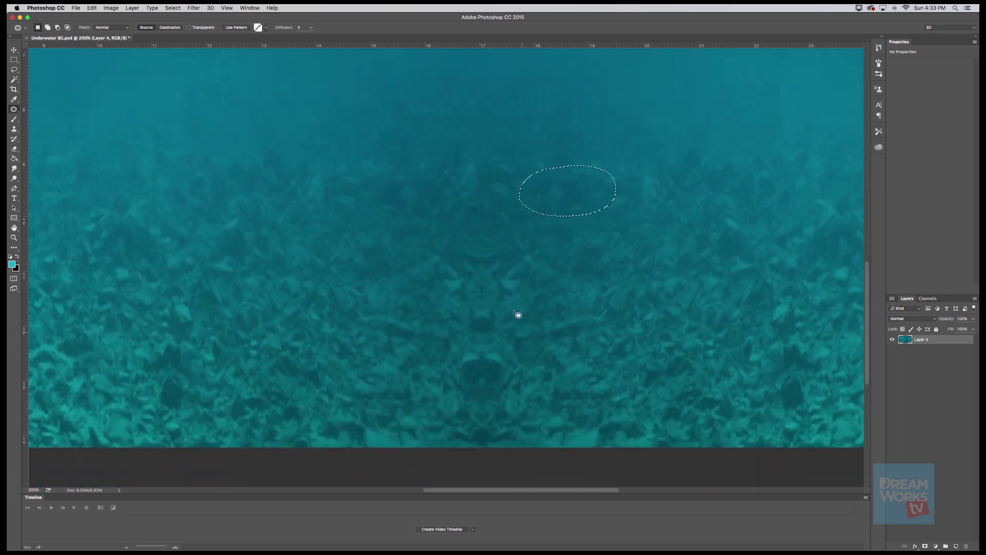
mouse_move(565, 289)
left_mouse_down()
mouse_move(561, 297)
mouse_move(609, 304)
mouse_move(565, 288)
left_mouse_up()
left_click_drag(580, 323, 321, 290)
mouse_move(434, 315)
left_mouse_down()
mouse_move(425, 311)
mouse_move(451, 343)
mouse_move(418, 328)
mouse_move(497, 302)
left_mouse_up()
left_click(539, 342)
mouse_move(470, 344)
left_mouse_down()
mouse_move(475, 303)
mouse_move(594, 289)
mouse_move(661, 298)
left_mouse_up()
left_click(531, 229)
Step: Patch the leftover symmetrical details at the seabed's far edge and along its lower seam
mouse_move(504, 220)
left_mouse_down()
mouse_move(452, 300)
mouse_move(537, 242)
left_mouse_up()
mouse_move(460, 244)
left_mouse_down()
mouse_move(688, 269)
mouse_move(674, 284)
left_mouse_up()
left_click(674, 285)
mouse_move(490, 170)
left_mouse_down()
mouse_move(537, 188)
mouse_move(492, 172)
left_mouse_up()
left_click_drag(521, 210, 636, 250)
left_click(590, 359)
mouse_move(418, 374)
left_mouse_down()
mouse_move(467, 343)
mouse_move(316, 377)
left_mouse_up()
left_click(514, 391)
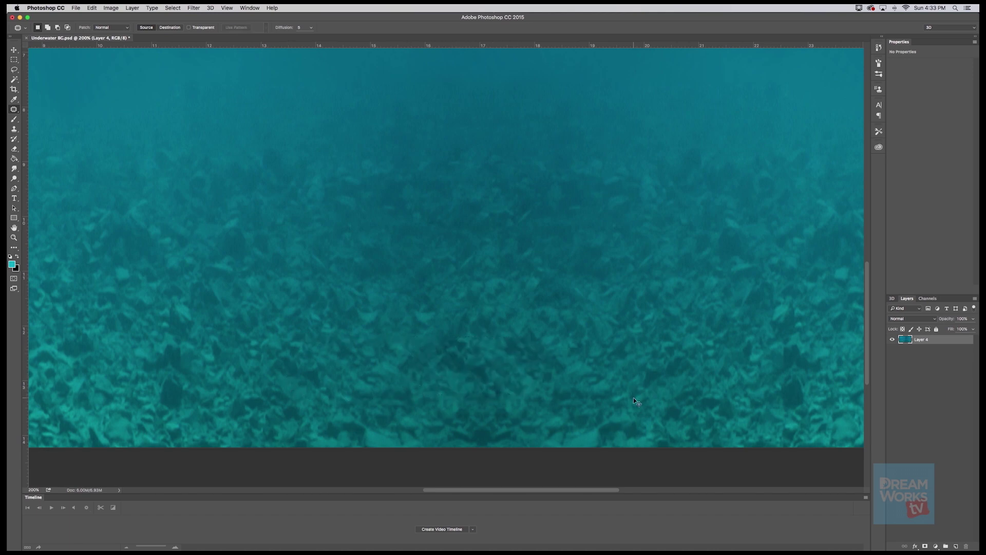
Step: Zoom out to the whole image and patch the dark water column above the seabed with lighter water beside it
key("super+minus")
key("super+minus")
mouse_move(541, 149)
left_mouse_down()
mouse_move(453, 164)
mouse_move(538, 230)
mouse_move(555, 144)
mouse_move(489, 158)
mouse_move(372, 211)
mouse_move(316, 208)
left_mouse_up()
left_click(311, 212)
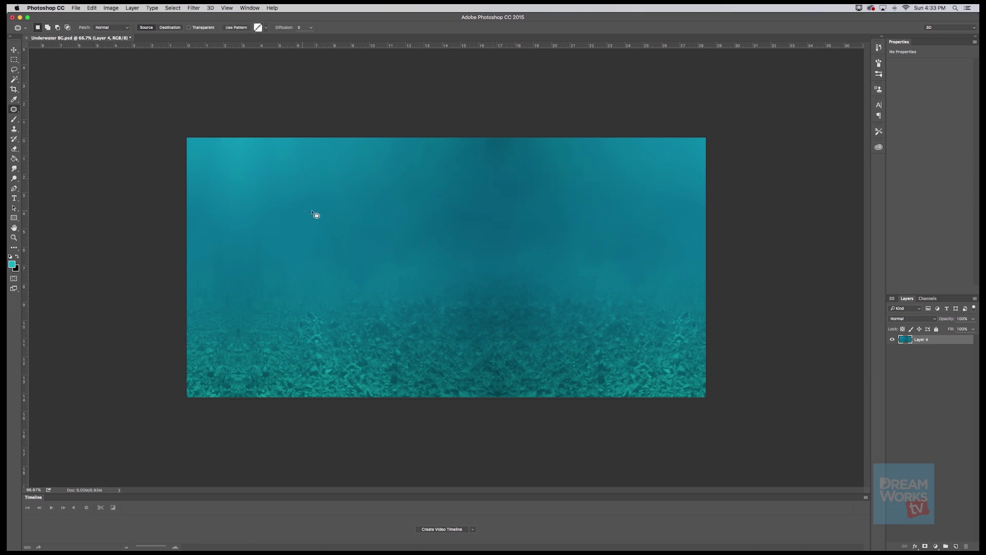
mouse_move(510, 194)
left_mouse_down()
mouse_move(570, 209)
mouse_move(510, 194)
left_mouse_up()
mouse_move(452, 226)
left_mouse_down()
mouse_move(297, 220)
mouse_move(272, 231)
left_mouse_up()
left_click(272, 231)
mouse_move(533, 176)
left_mouse_down()
mouse_move(425, 227)
mouse_move(534, 171)
left_mouse_up()
mouse_move(461, 208)
left_mouse_down()
mouse_move(309, 210)
mouse_move(257, 226)
left_mouse_up()
left_click(257, 226)
mouse_move(559, 179)
left_mouse_down()
mouse_move(607, 194)
mouse_move(560, 226)
mouse_move(628, 266)
mouse_move(438, 191)
left_mouse_up()
left_click(437, 191)
Step: Clone lighter water from left of the seam over the dark central column with the Clone Stamp tool
left_click(14, 132)
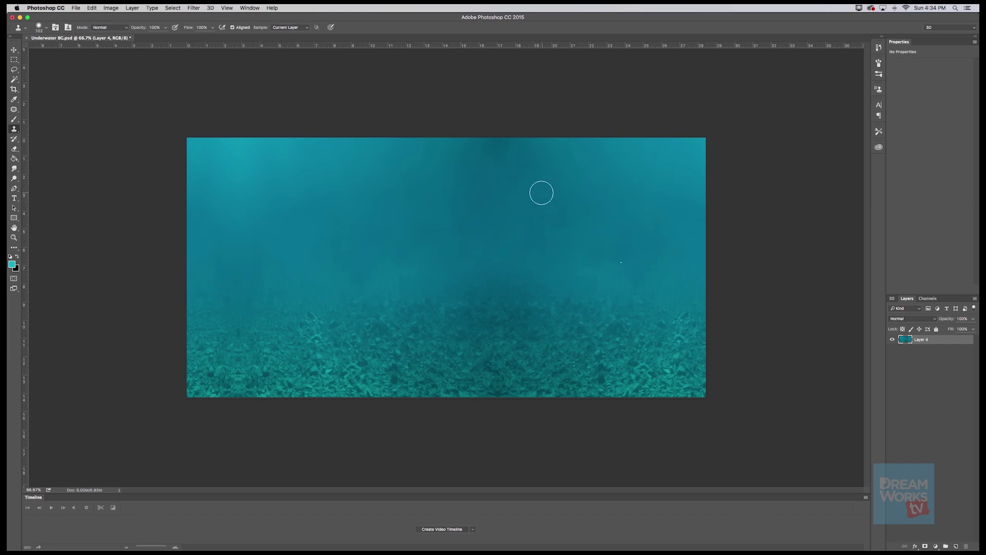
left_click(380, 221, "alt")
mouse_move(493, 209)
left_mouse_down()
mouse_move(438, 211)
mouse_move(483, 198)
mouse_move(450, 214)
mouse_move(490, 185)
mouse_move(447, 183)
mouse_move(514, 184)
mouse_move(458, 213)
mouse_move(463, 227)
mouse_move(526, 226)
mouse_move(489, 240)
mouse_move(517, 241)
mouse_move(448, 241)
mouse_move(418, 214)
mouse_move(442, 188)
mouse_move(432, 194)
mouse_move(517, 189)
mouse_move(479, 184)
mouse_move(473, 167)
mouse_move(502, 146)
mouse_move(538, 176)
mouse_move(509, 175)
mouse_move(542, 200)
mouse_move(546, 219)
mouse_move(526, 208)
mouse_move(454, 233)
mouse_move(431, 194)
mouse_move(427, 217)
mouse_move(454, 238)
mouse_move(418, 234)
left_mouse_up()
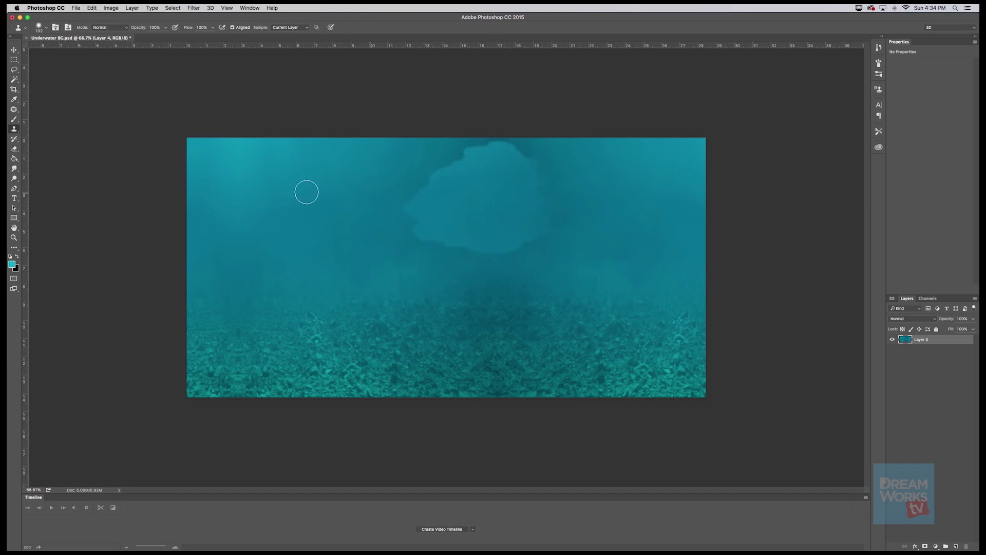
Step: Use the Patch tool to blend the left, lower and right edges of the cloned area into the surrounding water
left_click(14, 108)
mouse_move(373, 204)
left_mouse_down()
mouse_move(420, 208)
mouse_move(317, 211)
left_mouse_up()
mouse_move(445, 207)
left_mouse_down()
mouse_move(482, 209)
mouse_move(423, 236)
mouse_move(442, 244)
left_mouse_up()
left_click_drag(501, 230, 637, 212)
key("ctrl+d")
left_click_drag(500, 223, 575, 224)
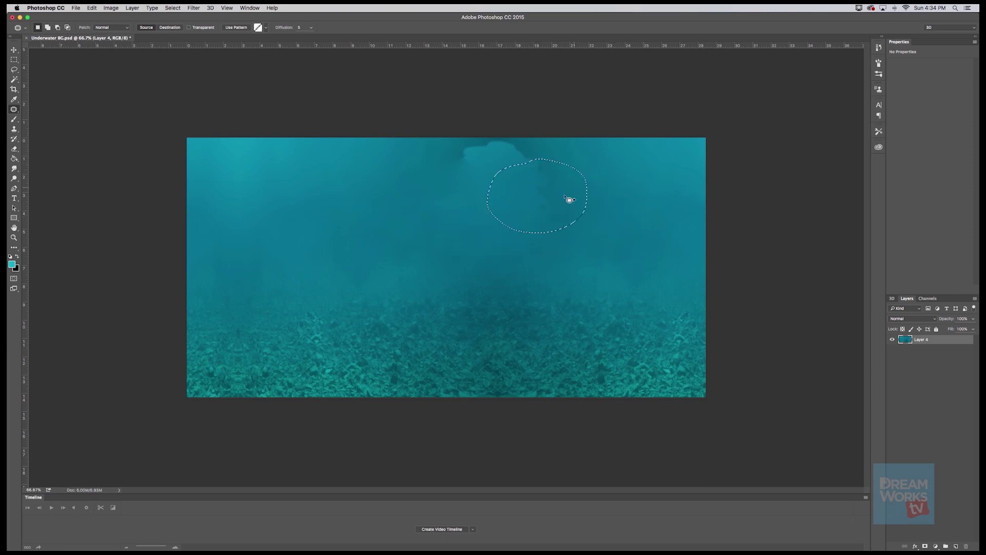
Step: Patch the hard upper edge of the cloned area with smooth water from its left
mouse_move(516, 147)
left_mouse_down()
mouse_move(464, 144)
mouse_move(527, 189)
mouse_move(515, 143)
left_mouse_up()
left_click_drag(488, 174, 380, 191)
key("ctrl+d")
left_click_drag(458, 154, 457, 154)
left_click_drag(363, 190, 348, 208)
Step: Patch the dark area where the seabed meets the water at the seam with adjacent seabed texture
left_click_drag(490, 319, 476, 296)
left_click_drag(559, 324, 559, 323)
key("ctrl+d")
mouse_move(505, 303)
left_mouse_down()
mouse_move(464, 292)
mouse_move(454, 314)
mouse_move(411, 334)
left_mouse_up()
key("ctrl+d")
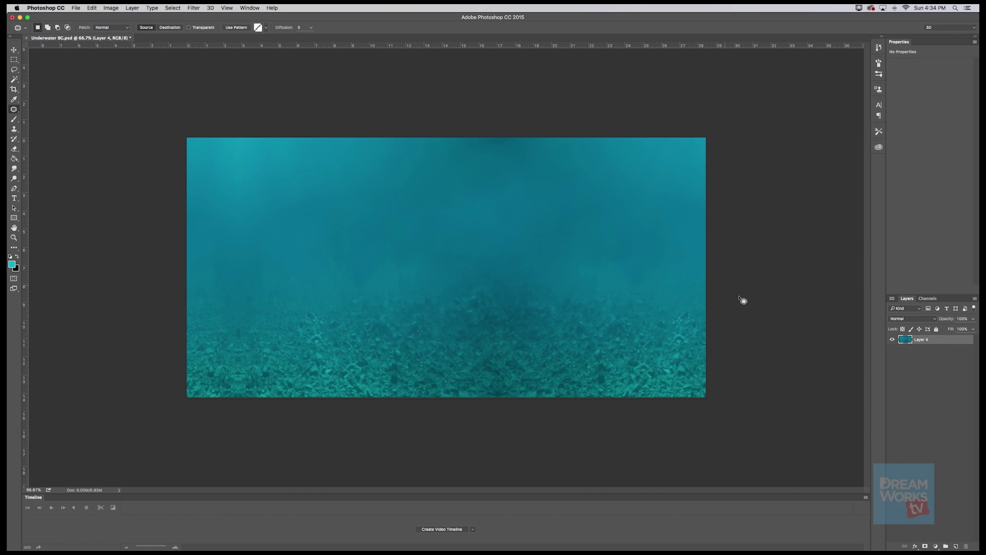
left_click_drag(487, 304, 565, 315)
key("ctrl+d")
left_click_drag(522, 287, 562, 313)
left_click(563, 313)
Step: Apply the Offset filter with horizontal -1077 and Wrap Around to bring the light source back near the centre
left_click(194, 8)
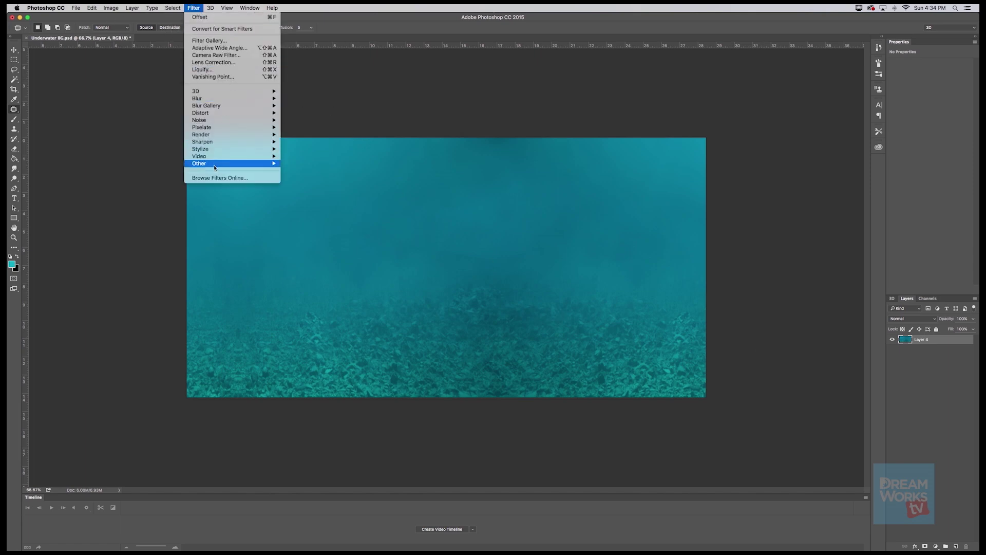
mouse_move(214, 164)
left_click(300, 200)
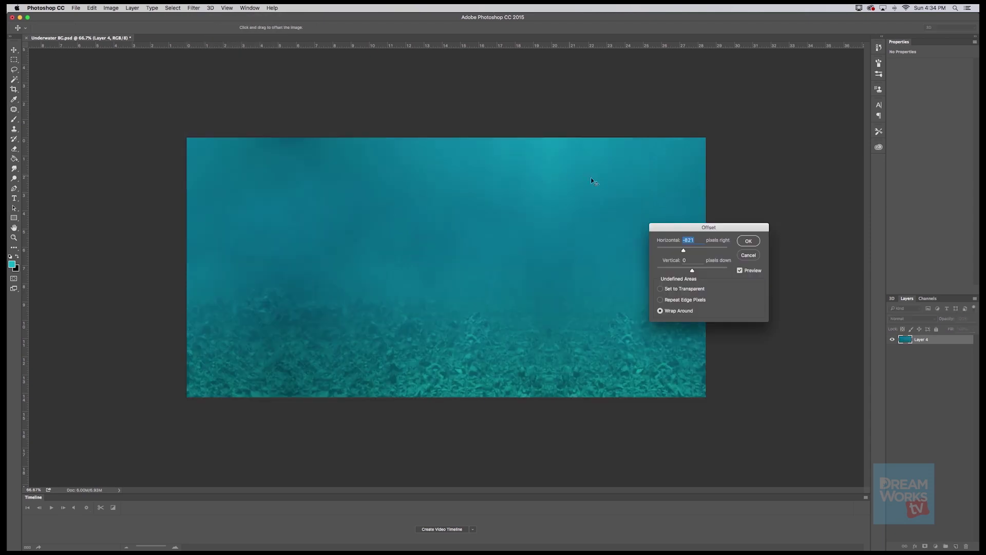
left_click(690, 249)
left_click_drag(693, 253, 680, 255)
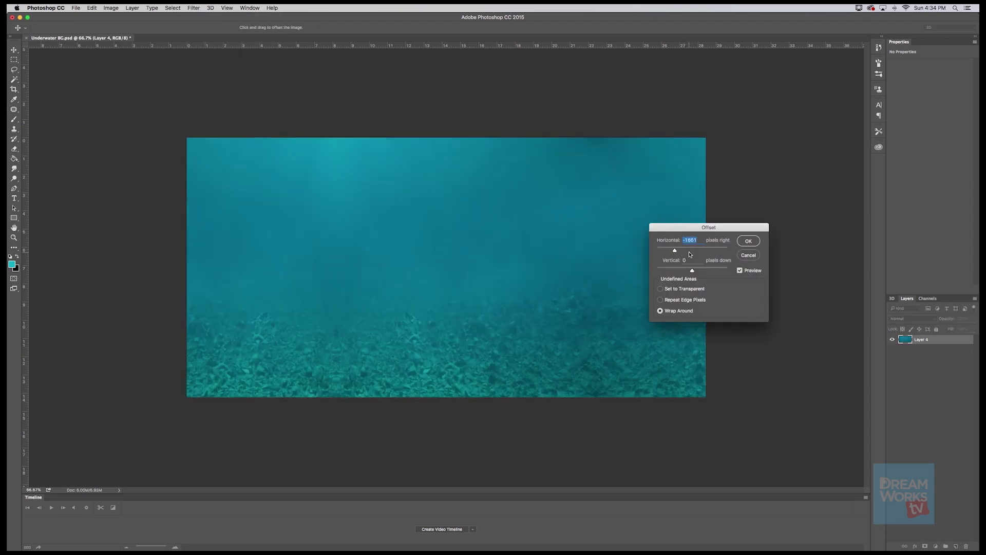
left_click(684, 250)
left_click_drag(687, 252, 695, 253)
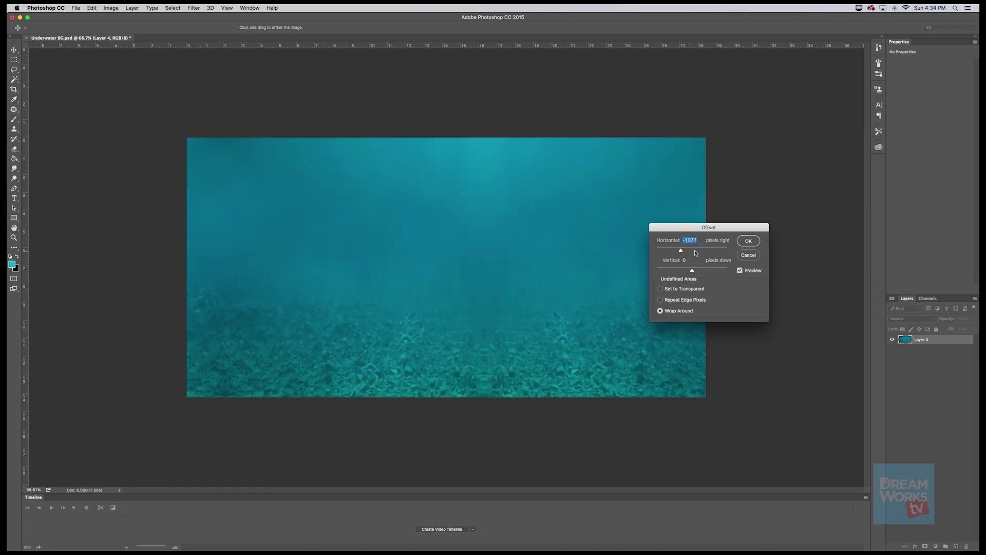
left_click(748, 241)
Step: Patch the bright mirrored clump on the seabed left of centre with plain seabed texture
mouse_move(431, 333)
left_mouse_down()
mouse_move(420, 311)
mouse_move(461, 350)
mouse_move(432, 342)
mouse_move(447, 350)
left_mouse_up()
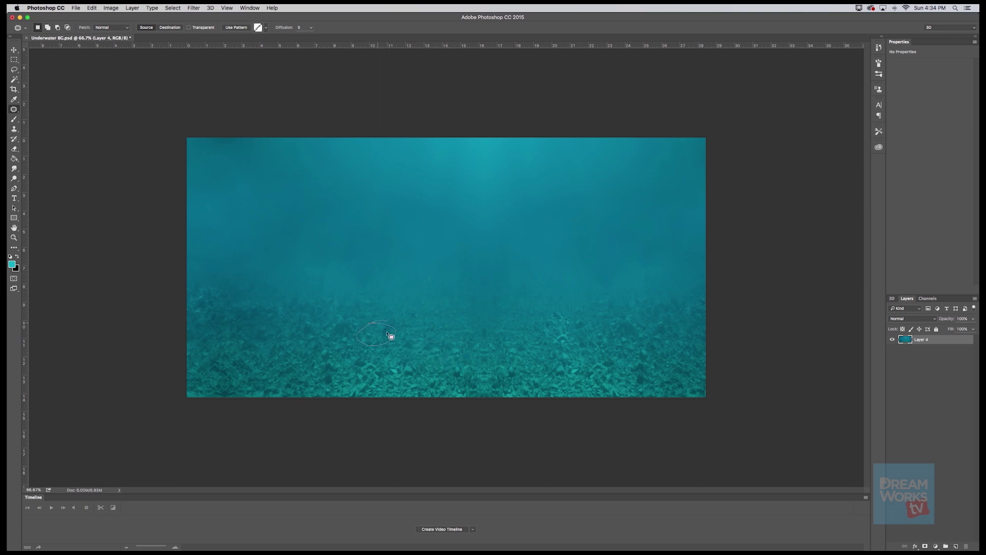
mouse_move(351, 321)
left_mouse_down()
mouse_move(324, 328)
mouse_move(346, 335)
mouse_move(351, 321)
mouse_move(442, 341)
left_mouse_up()
mouse_move(608, 320)
left_mouse_down()
mouse_move(638, 327)
mouse_move(609, 322)
mouse_move(574, 353)
mouse_move(539, 363)
left_mouse_up()
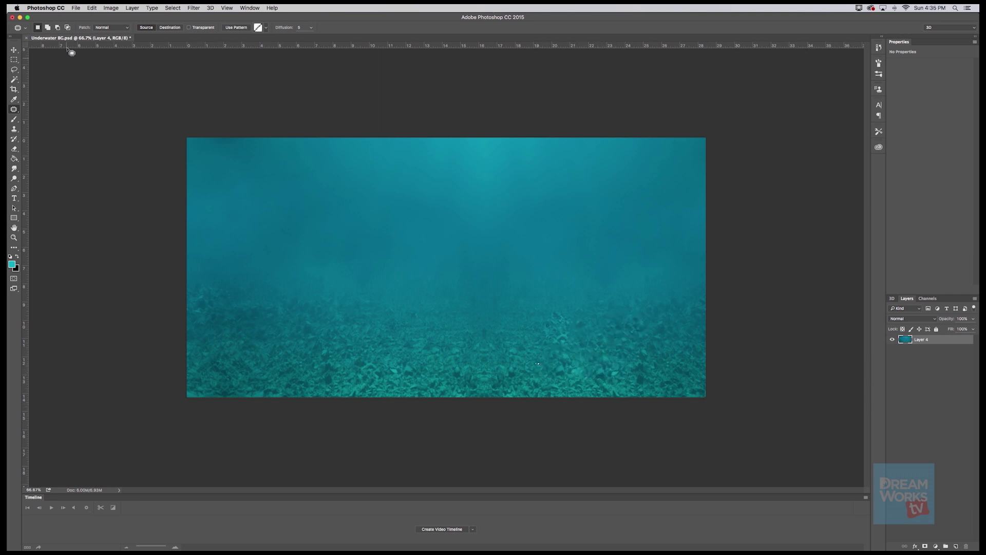
Step: Save the document under the new name Underwater BG 1.0.psd in the METTLE ADOBE MAX folder
left_click(75, 8)
left_click(98, 88)
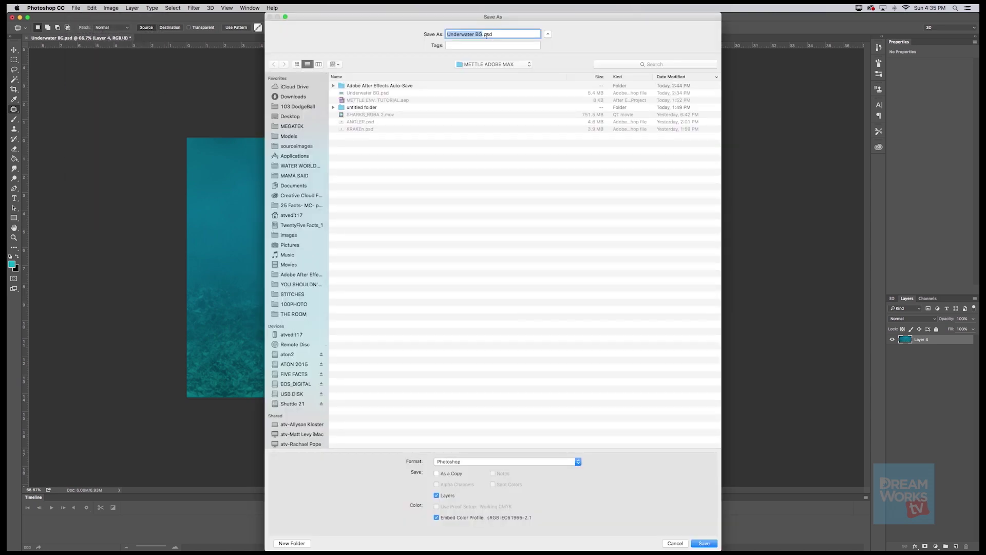
left_click(478, 34)
key("Return")
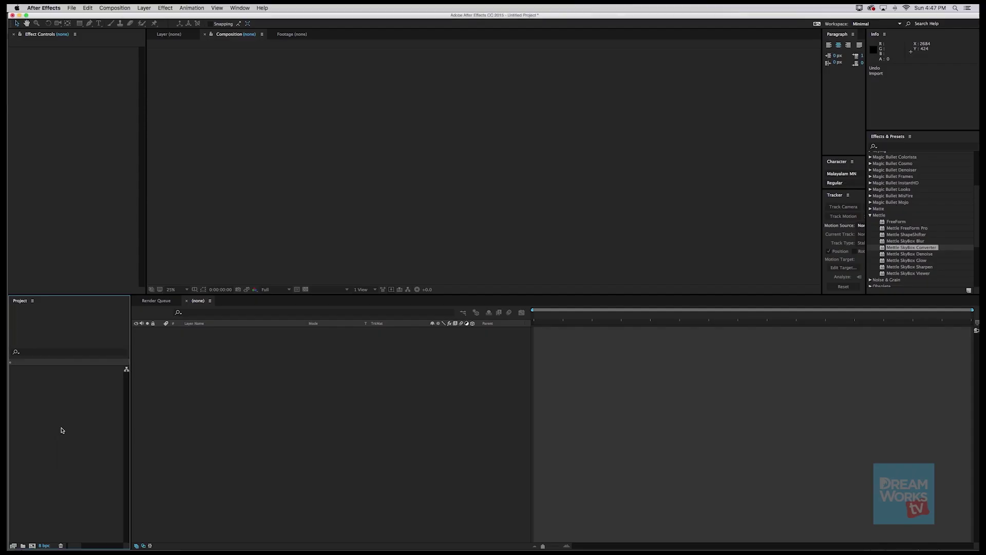
Step: In After Effects, import Underwater BG 1.0.psd as a composition and open that composition
double_click(87, 422)
double_click(454, 119)
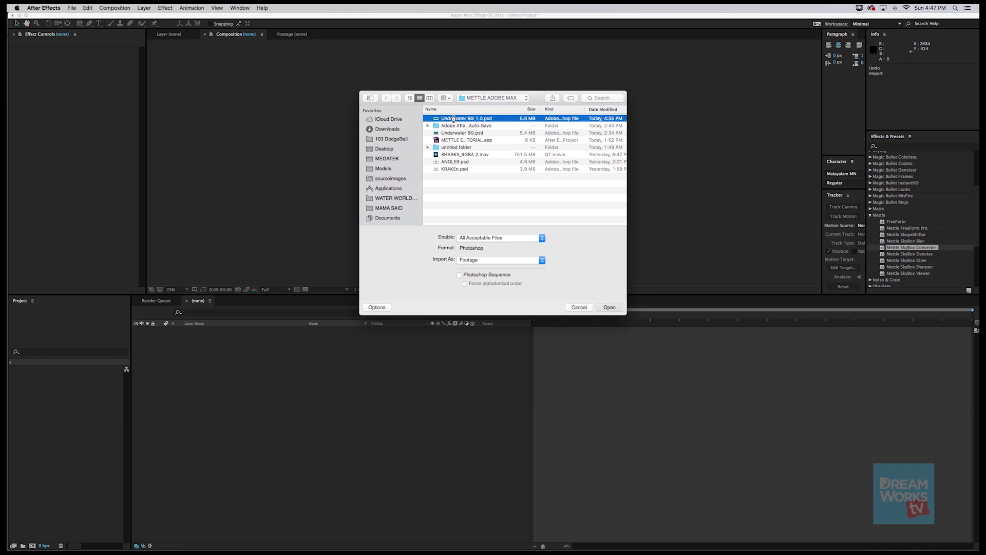
left_click(607, 265)
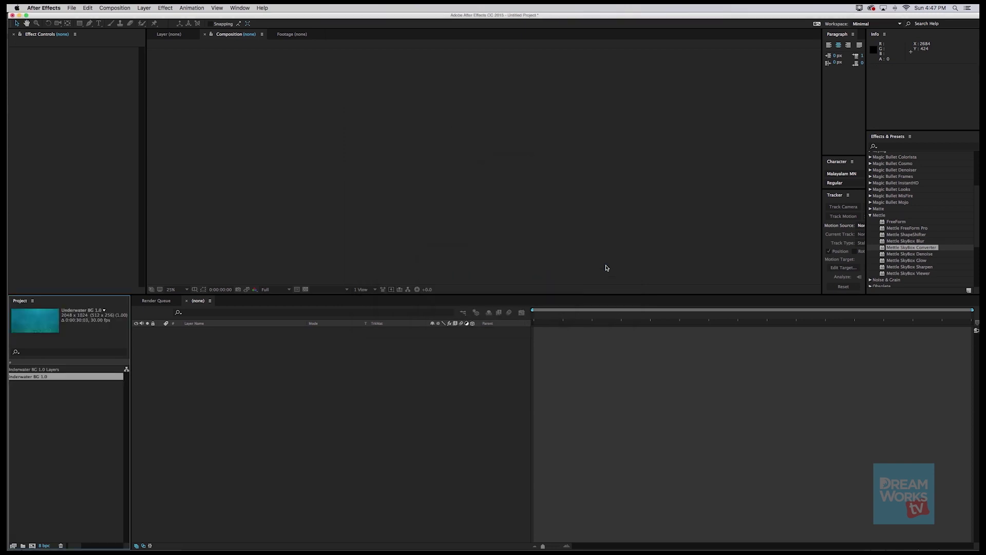
double_click(25, 377)
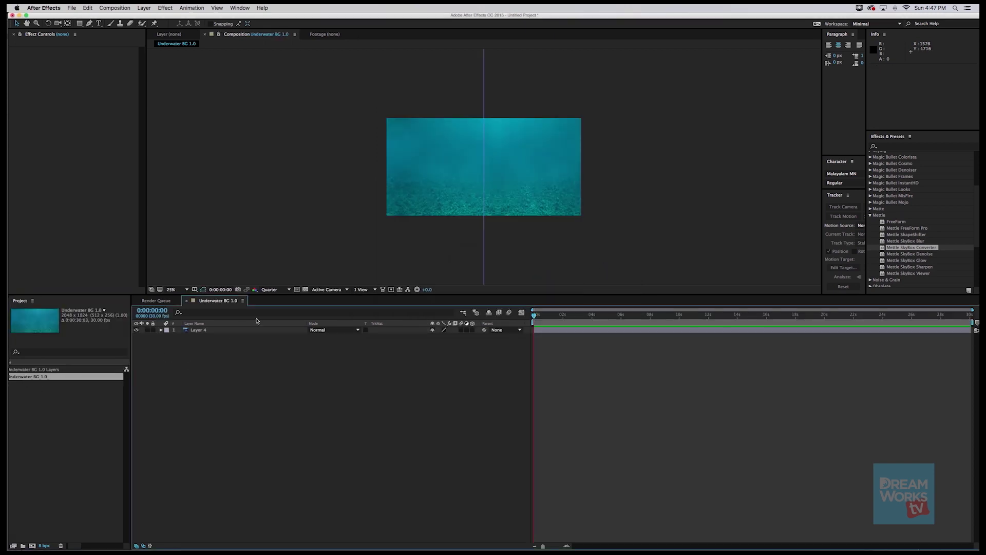
Step: Check the frame width and height in the Underwater BG 1.0 composition's settings
left_click(242, 300)
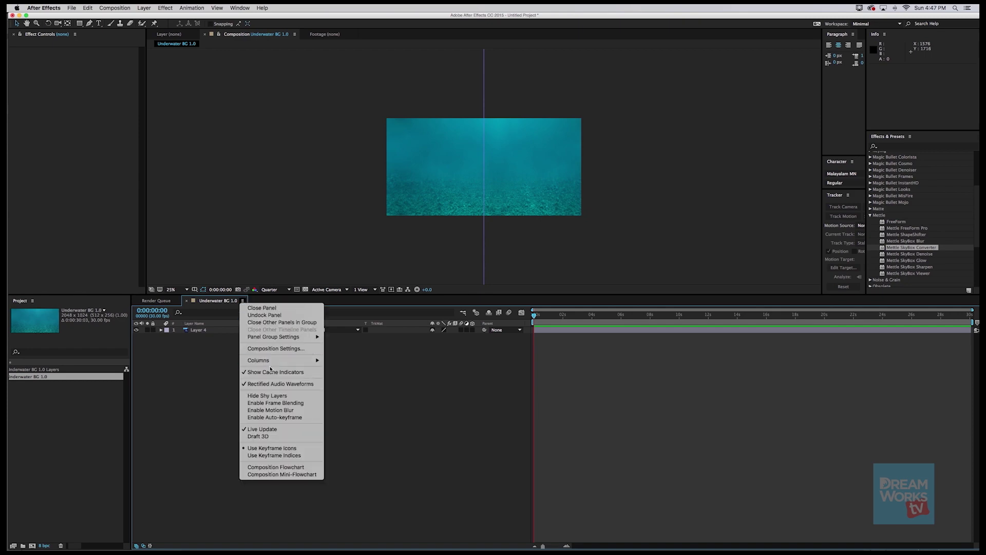
left_click(276, 348)
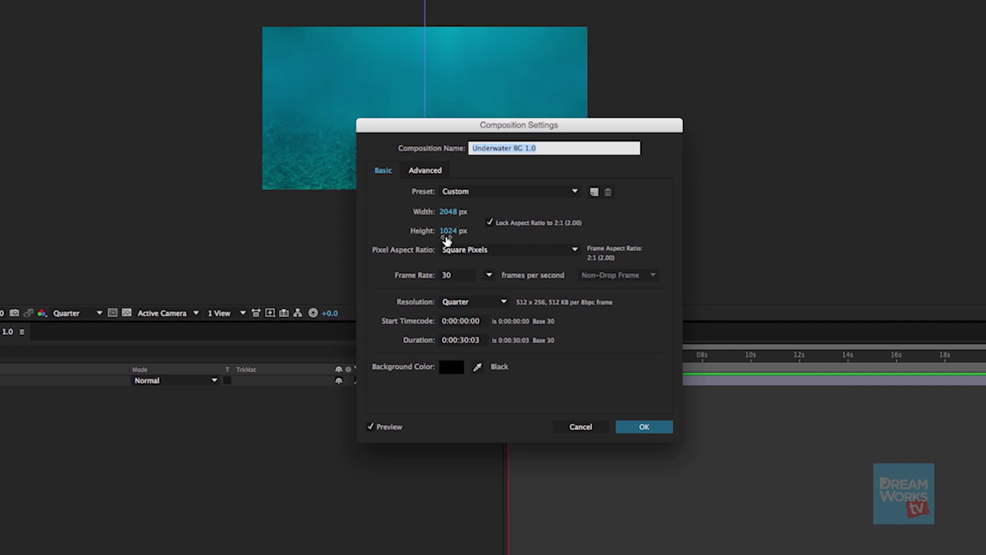
left_click(637, 431)
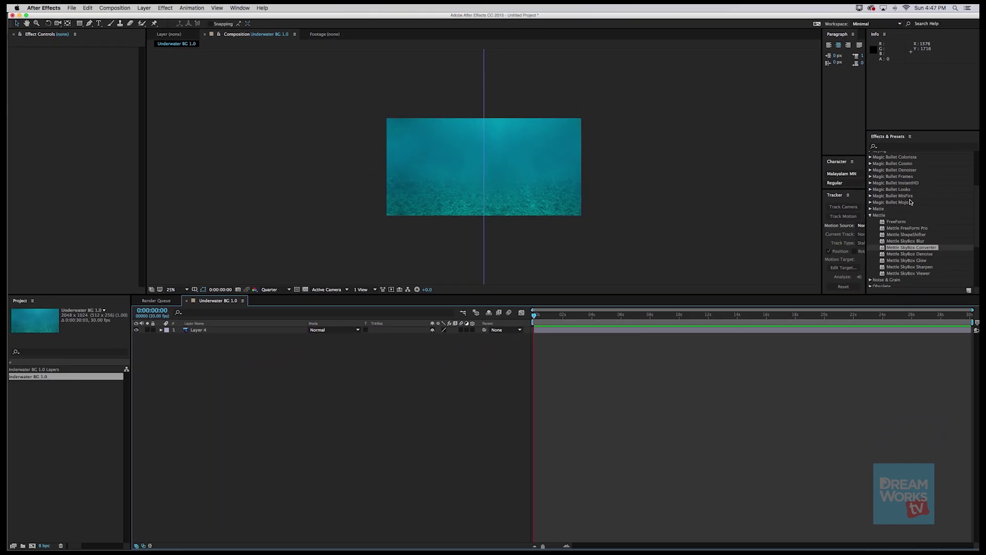
Step: Apply the Mettle SkyBox Converter effect to Layer 4 and set its input to 2D Source with Equirectangular output
left_click_drag(911, 247, 554, 328)
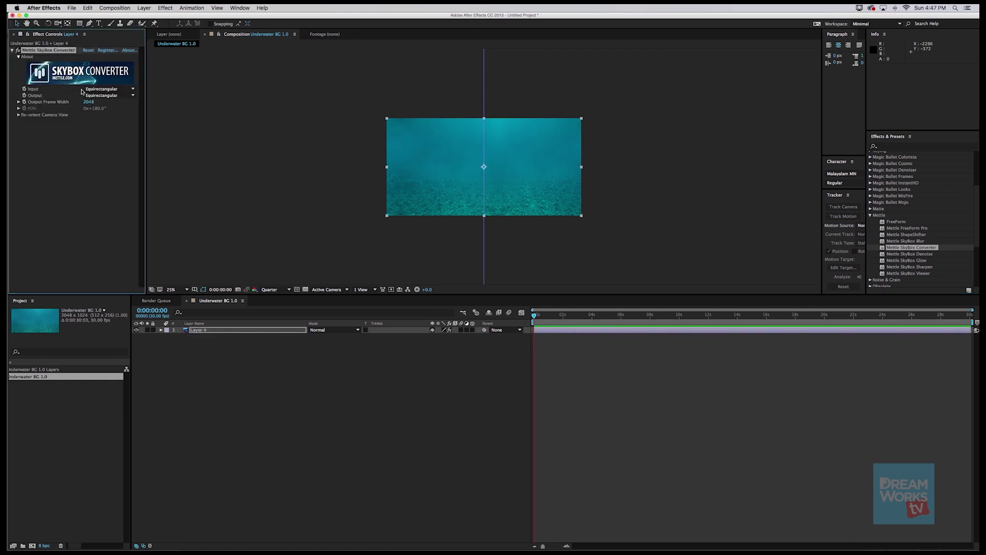
left_click(102, 88)
left_click(103, 98)
left_click(104, 96)
left_click(105, 96)
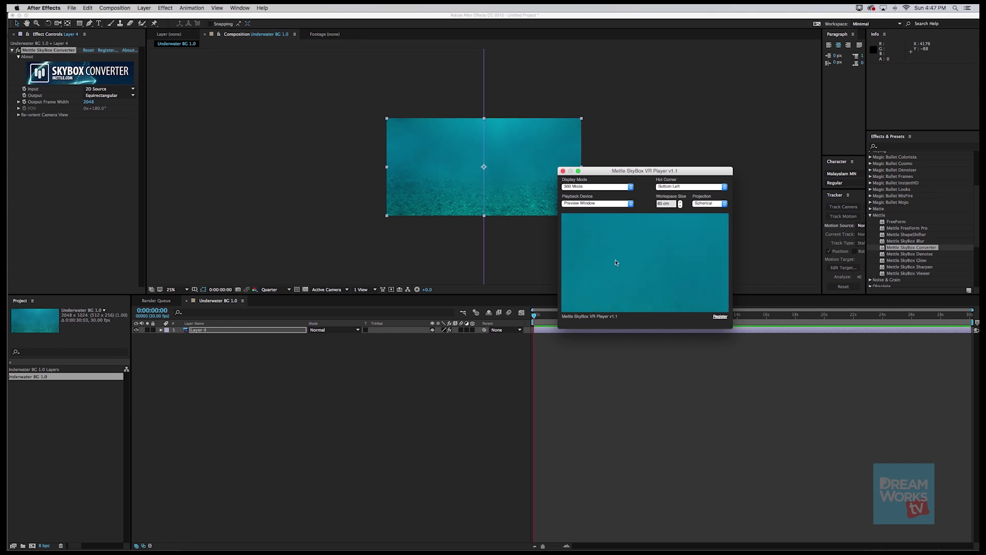
Step: Look around the 360 preview in the SkyBox VR Player, examining the seabed below and the pinched point overhead
left_click_drag(654, 262, 666, 296)
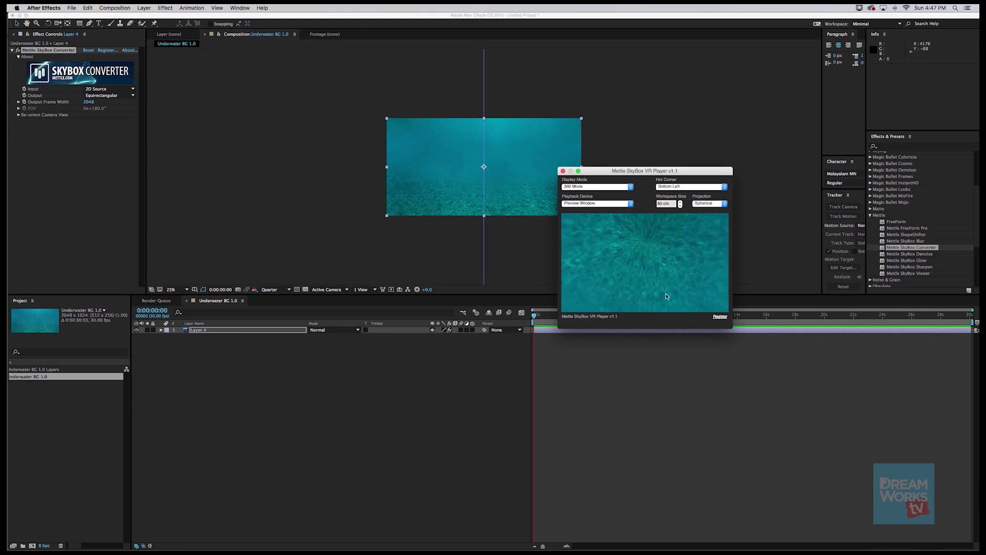
mouse_move(642, 260)
left_mouse_down()
mouse_move(648, 228)
mouse_move(648, 267)
left_mouse_up()
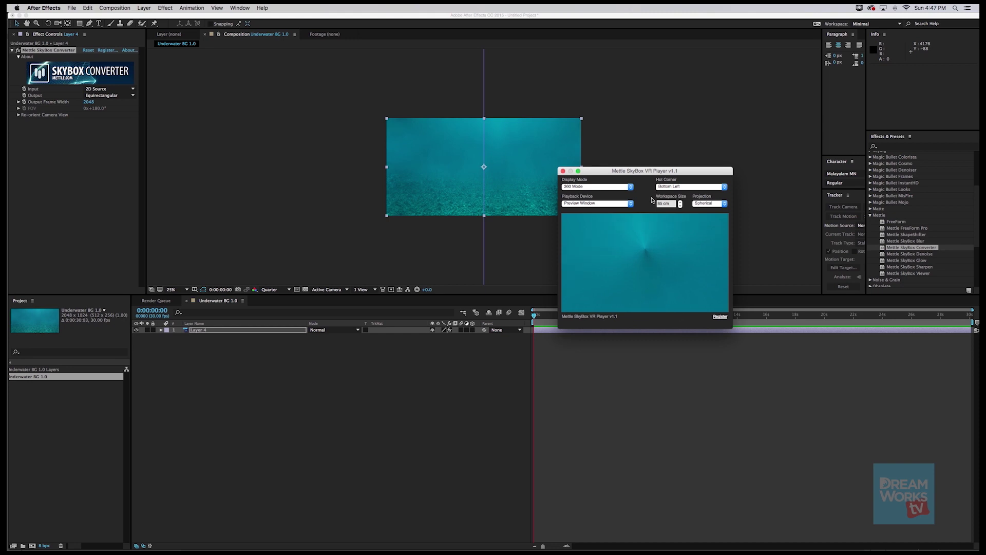
left_click_drag(627, 174, 690, 167)
Step: Change the SkyBox Converter's output on Layer 4 to Cube-map
left_click(116, 126)
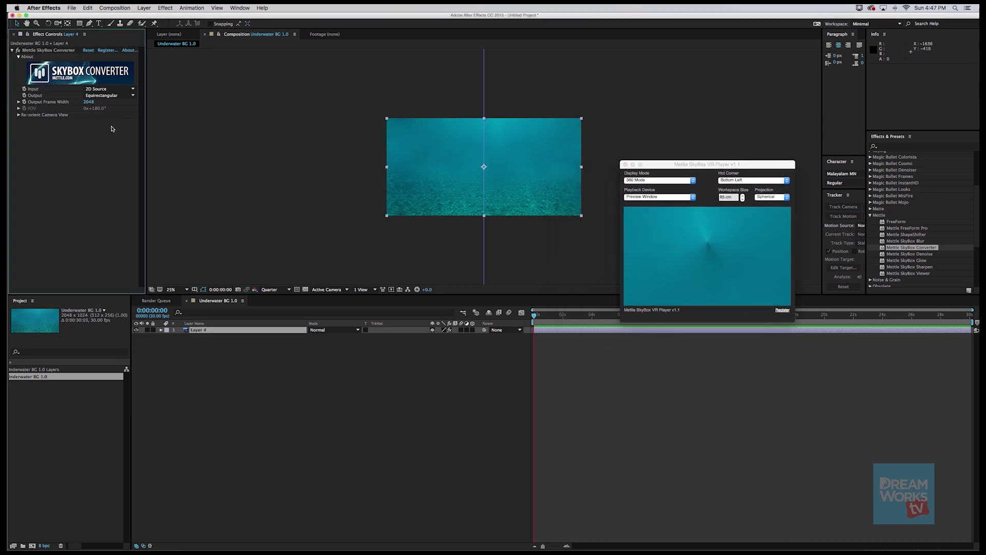
left_click(107, 89)
left_click(105, 92)
left_click(105, 96)
left_click(105, 104)
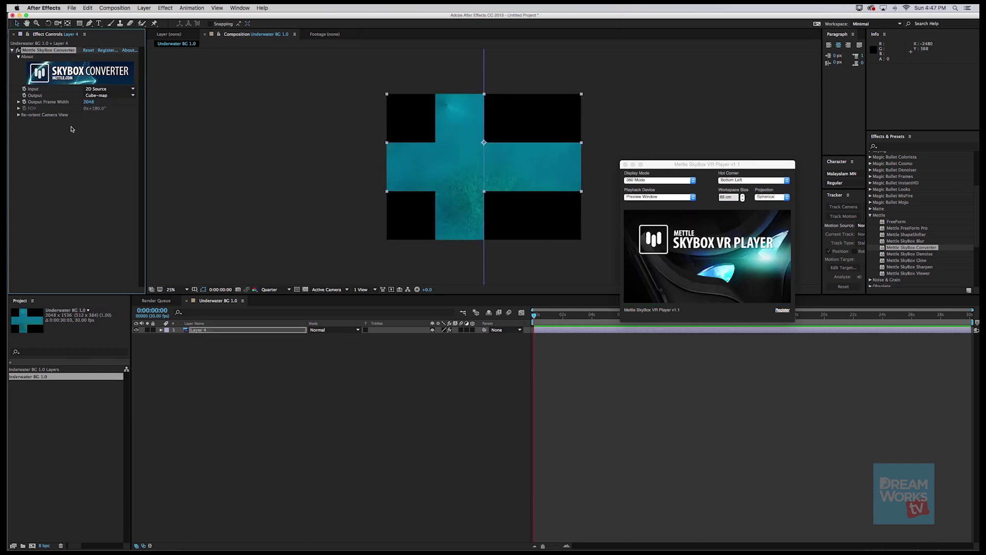
Step: Re-orient the converter's camera view to tilt 22°, pan -8° and roll -22°, and move the VR Player window aside
left_click(18, 116)
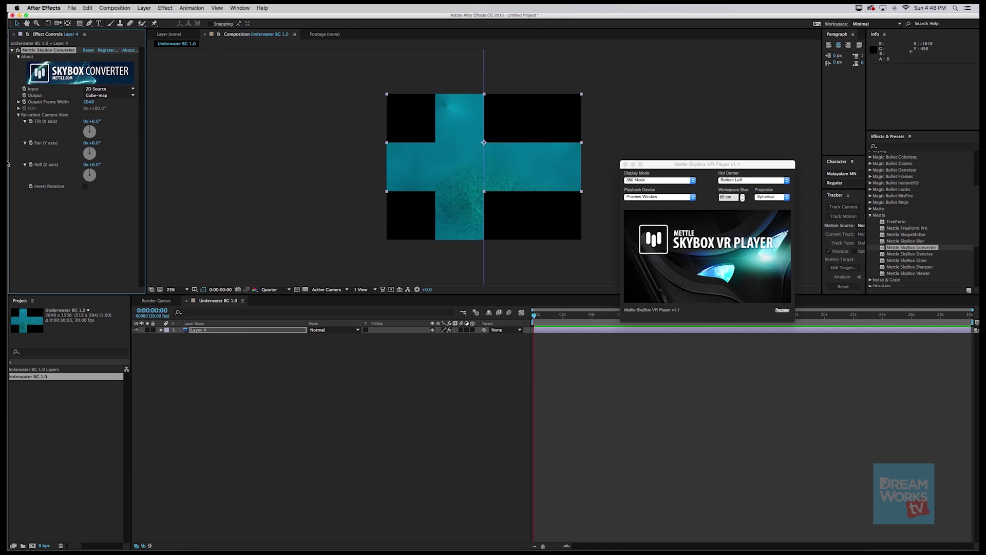
left_click(89, 151)
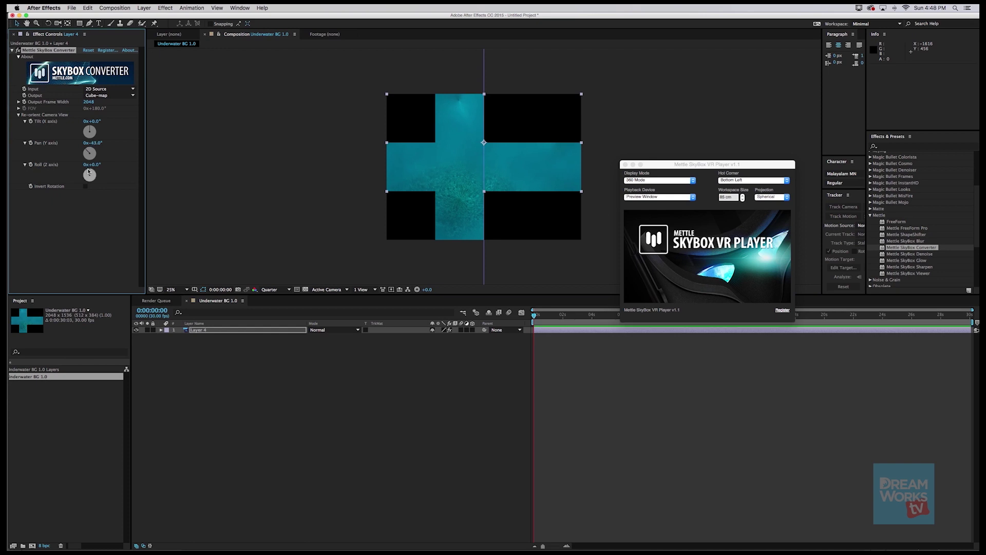
mouse_move(90, 172)
left_mouse_down()
mouse_move(88, 150)
mouse_move(87, 172)
left_mouse_up()
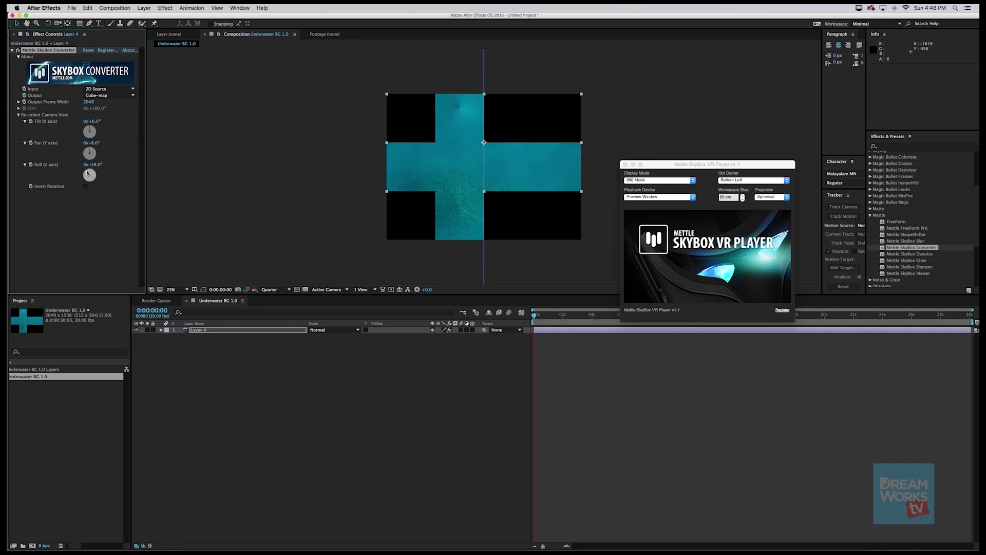
left_click_drag(90, 131, 92, 129)
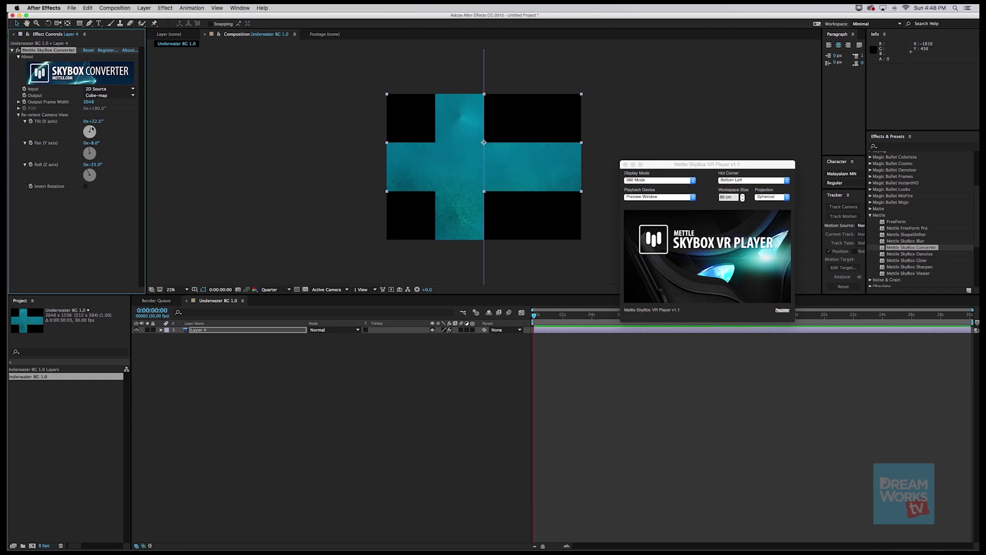
left_click_drag(88, 172, 88, 171)
left_click_drag(705, 163, 728, 94)
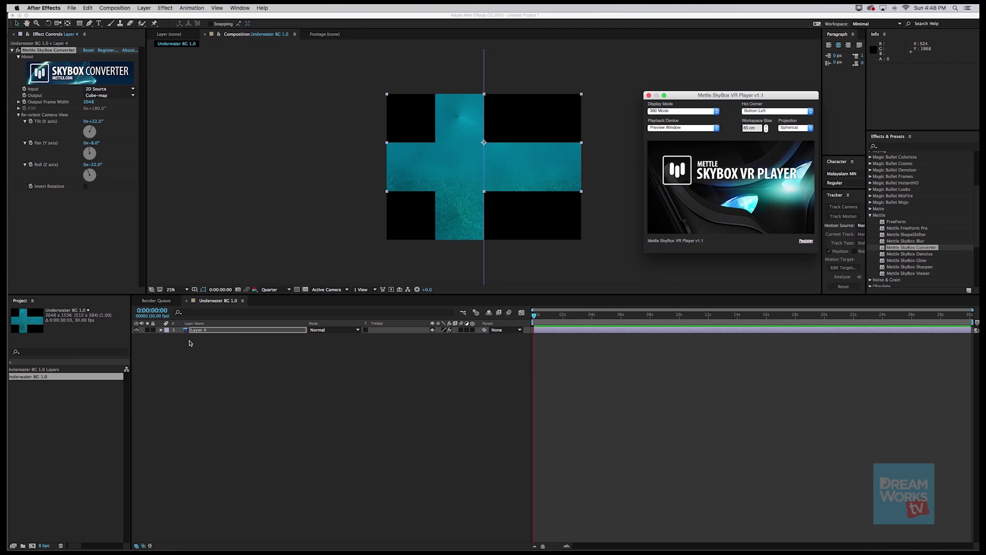
Step: Go to frame 0:00:00:01 and end the work area there
left_click(213, 373)
left_click(165, 310)
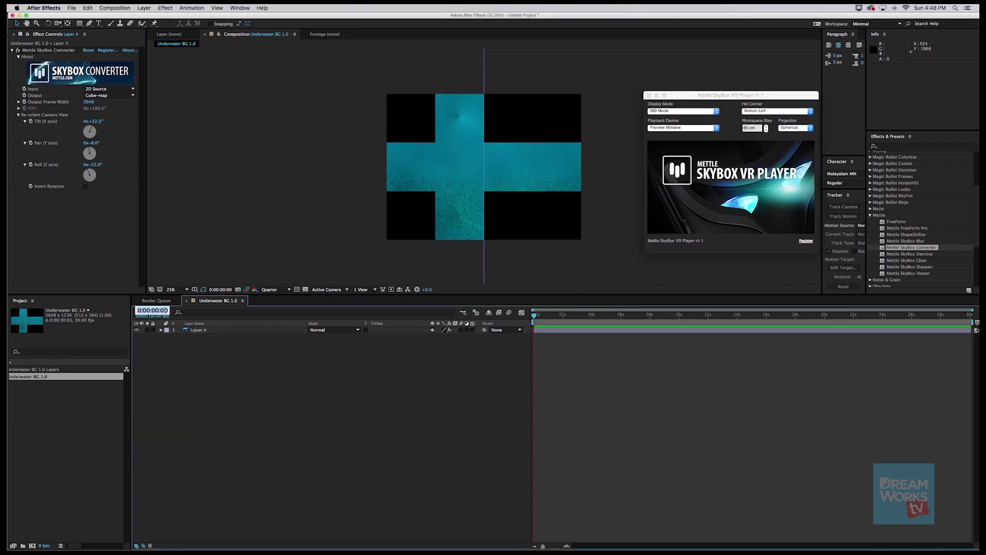
left_click(168, 311)
key("Return")
key("n")
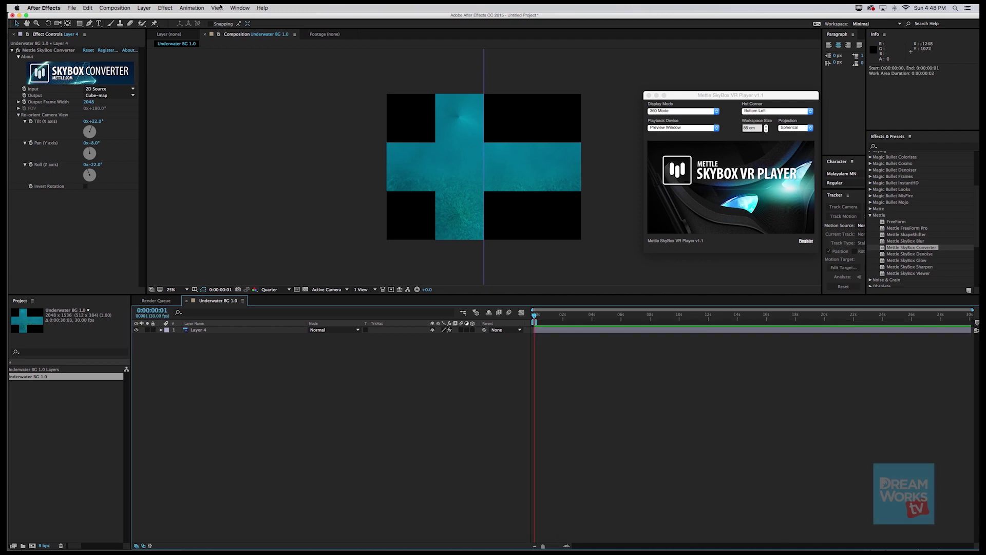
Step: Add the composition to the render queue and name its output Underwater BG 1.2 in the METTLE ADOBE MAX folder
left_click(78, 7)
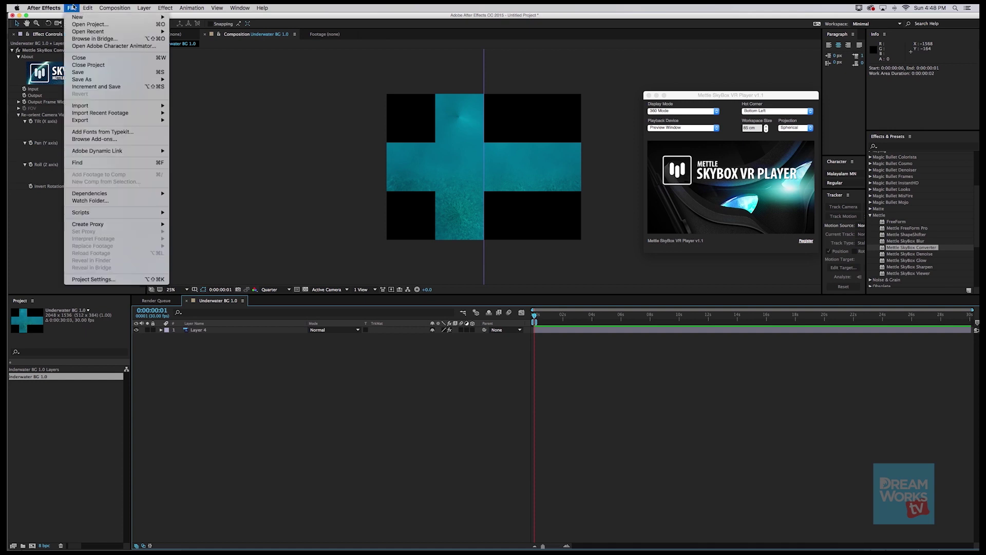
mouse_move(154, 120)
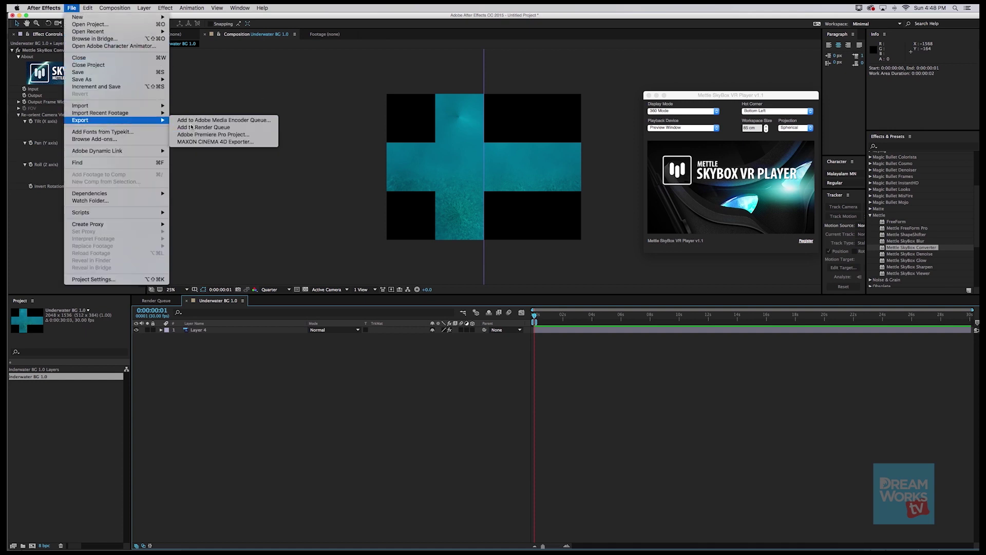
left_click(194, 128)
left_click(330, 353)
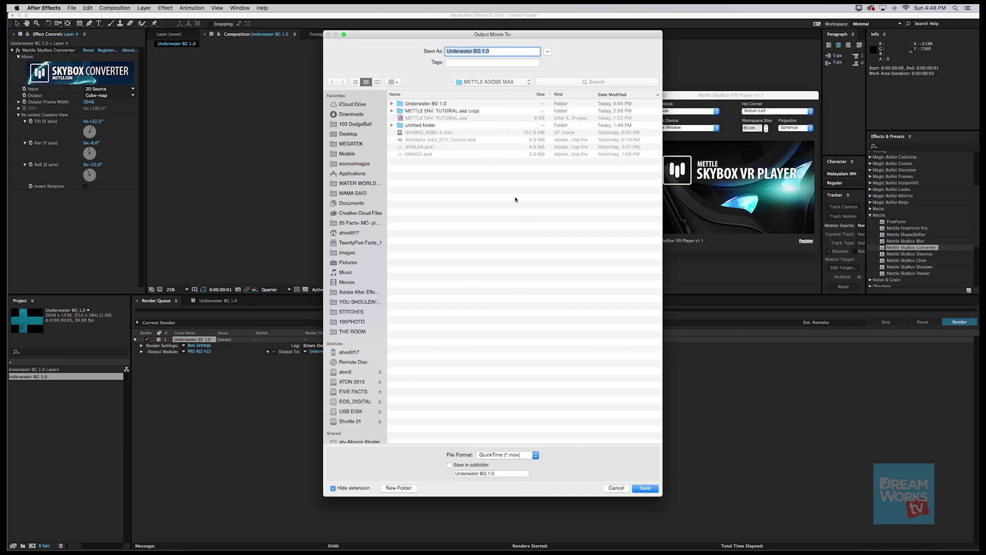
left_click(469, 81)
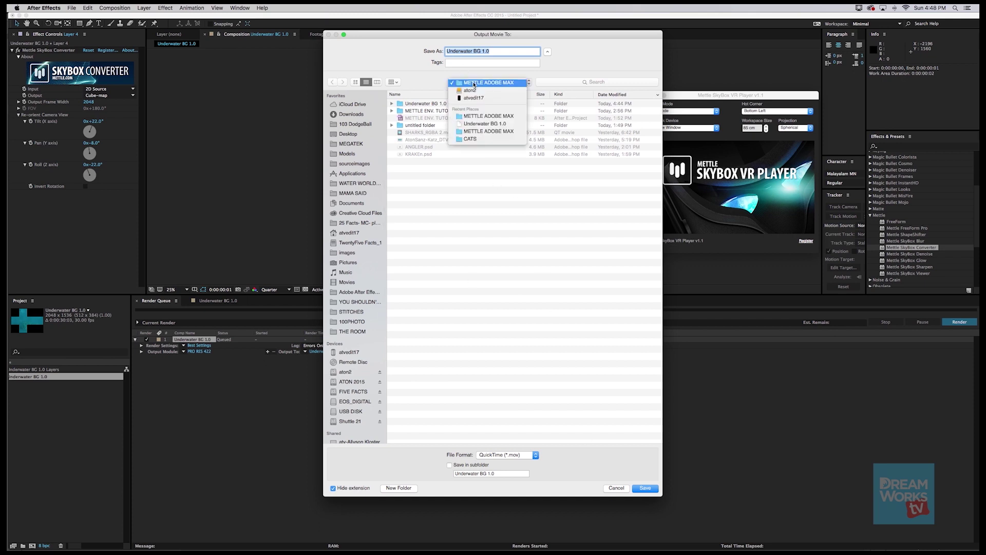
left_click(347, 137)
left_click(347, 134)
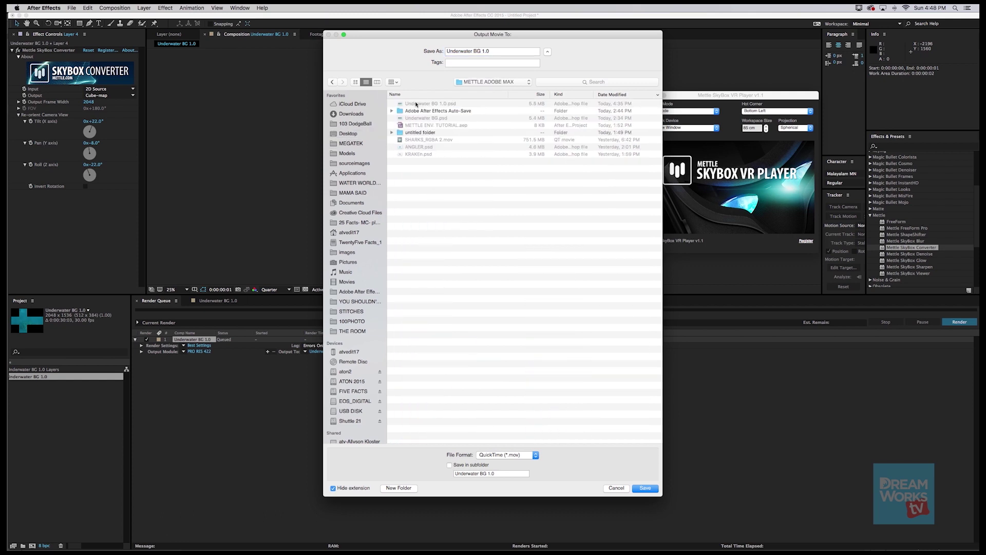
left_click(488, 50)
key("Return")
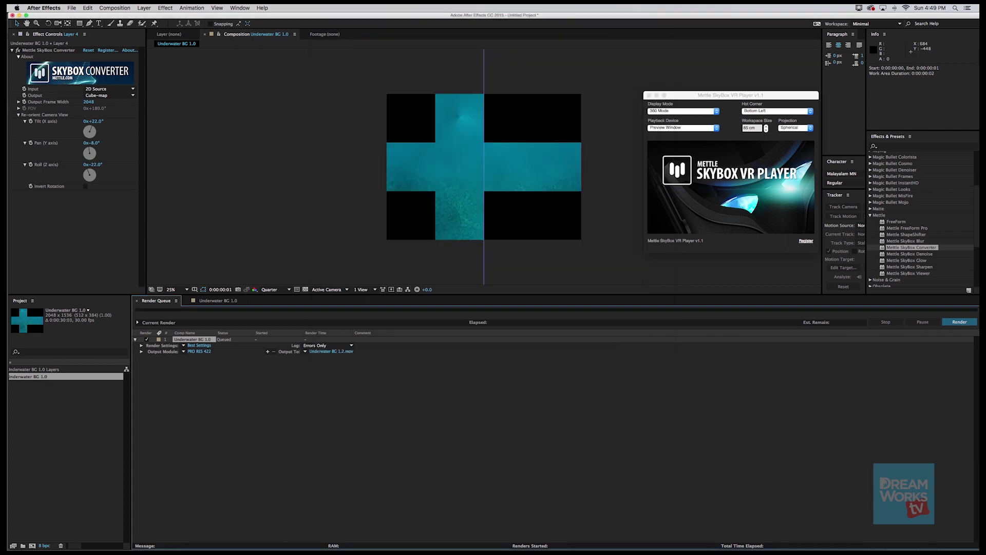
Step: Set the output module format to TIFF Sequence and render the queued composition
left_click(199, 352)
left_click(586, 282)
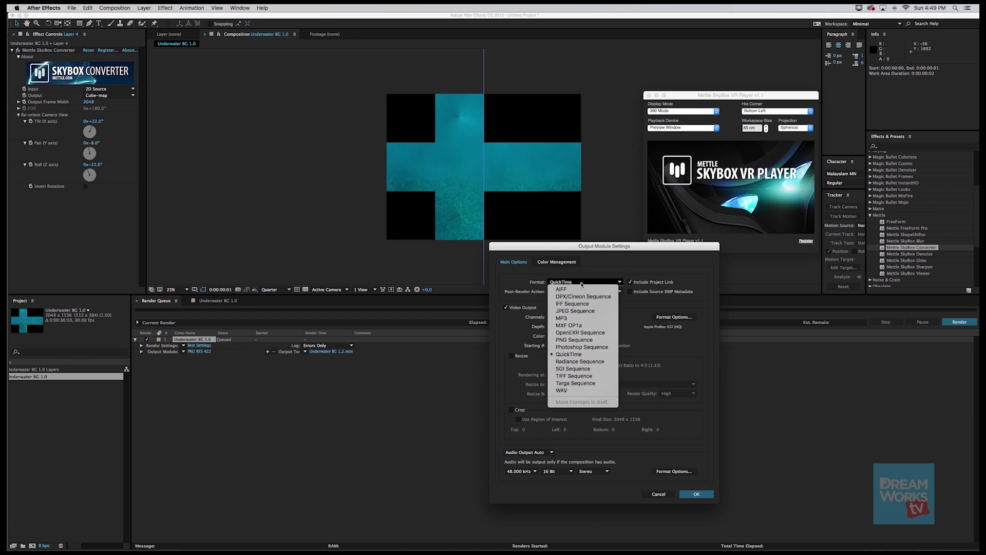
left_click(572, 376)
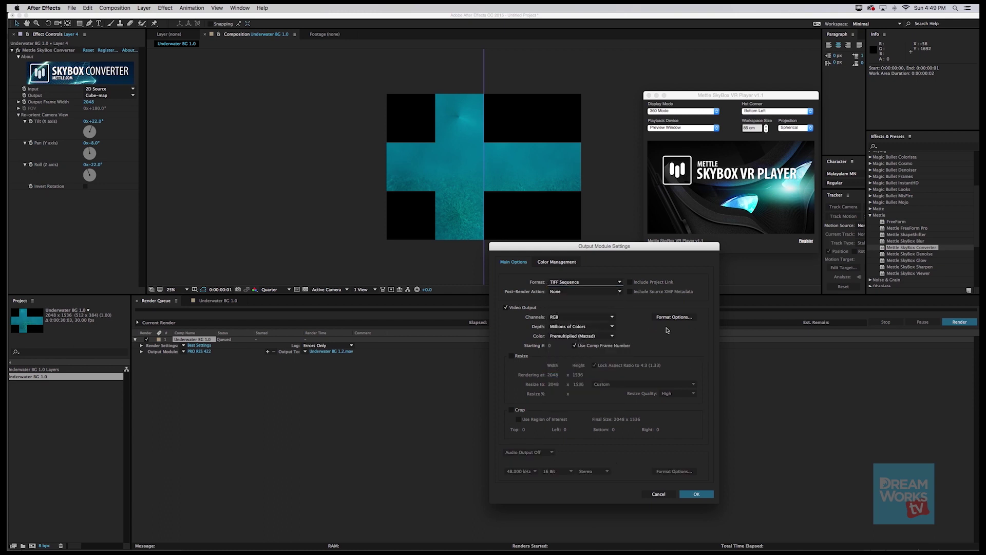
left_click(696, 495)
left_click(960, 322)
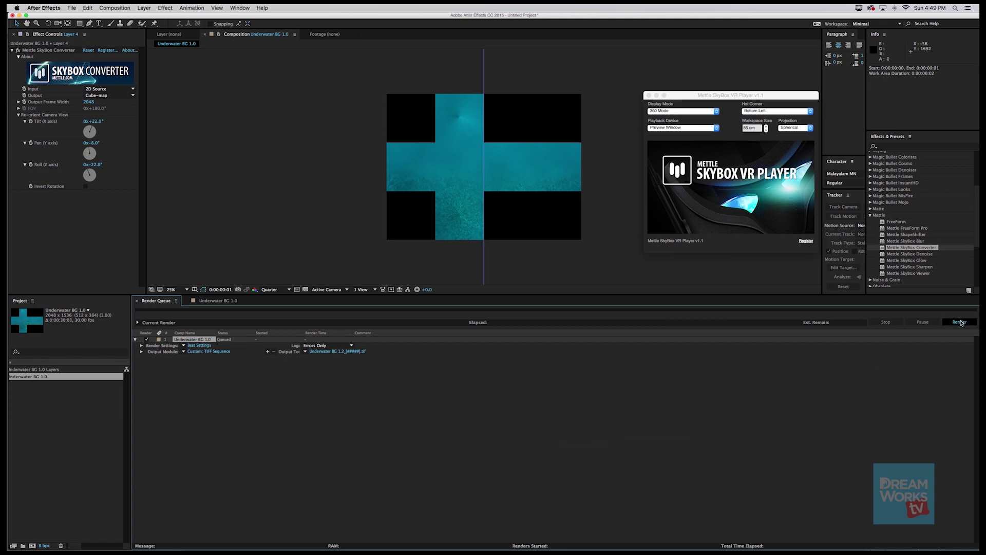
Step: Switch to Photoshop, move the VR Player window out of the way, and open Underwater BG 1.2_00001.tif
mouse_move(472, 543)
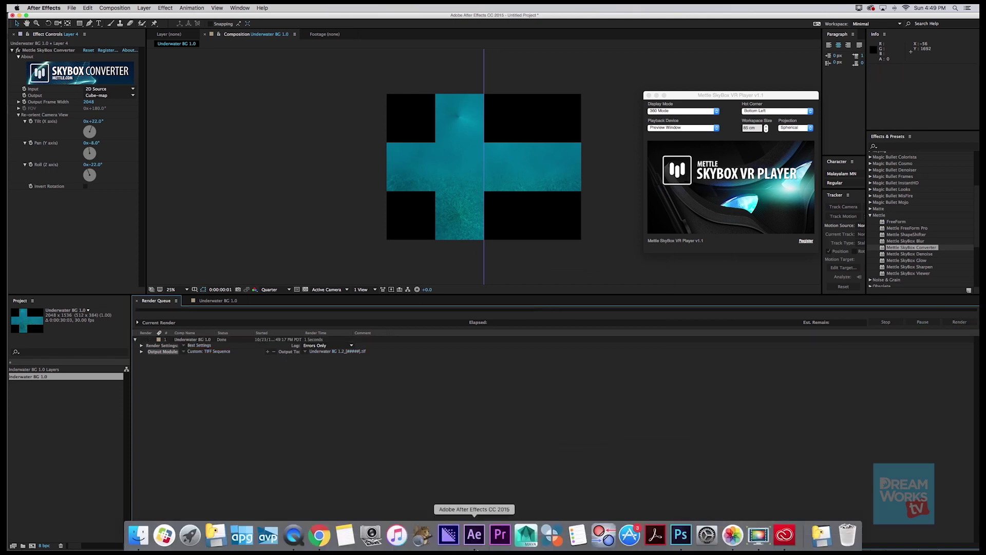
left_click(680, 535)
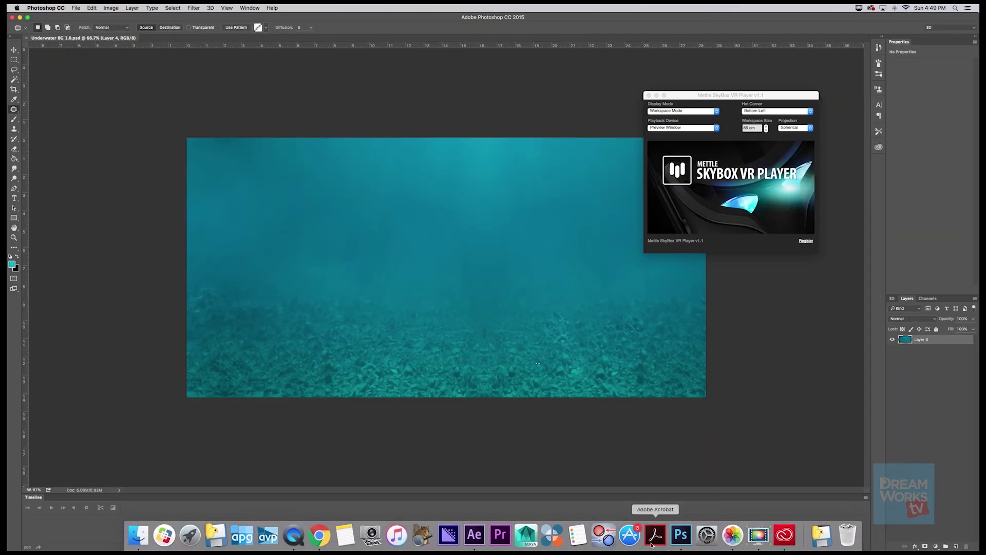
left_click_drag(719, 94, 978, 128)
mouse_move(629, 543)
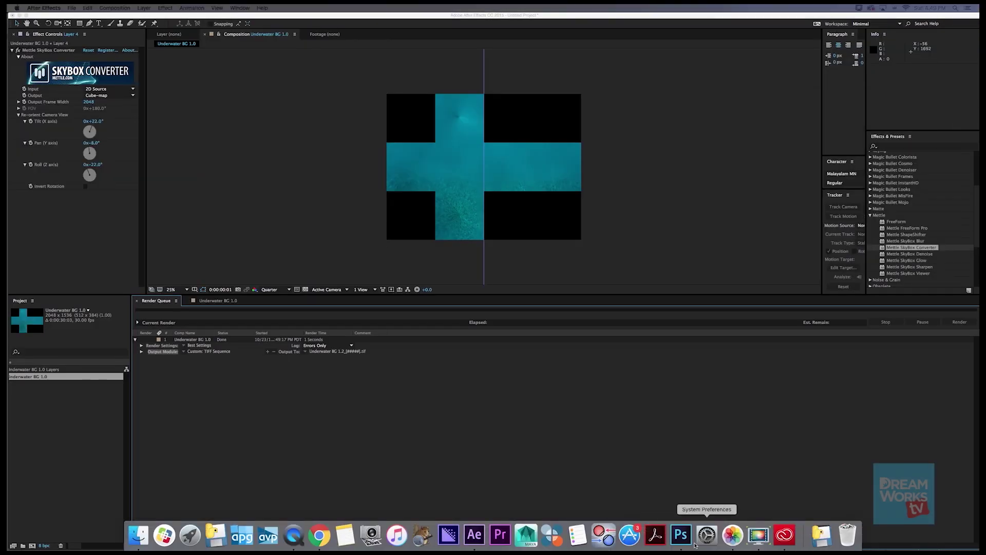
left_click(681, 535)
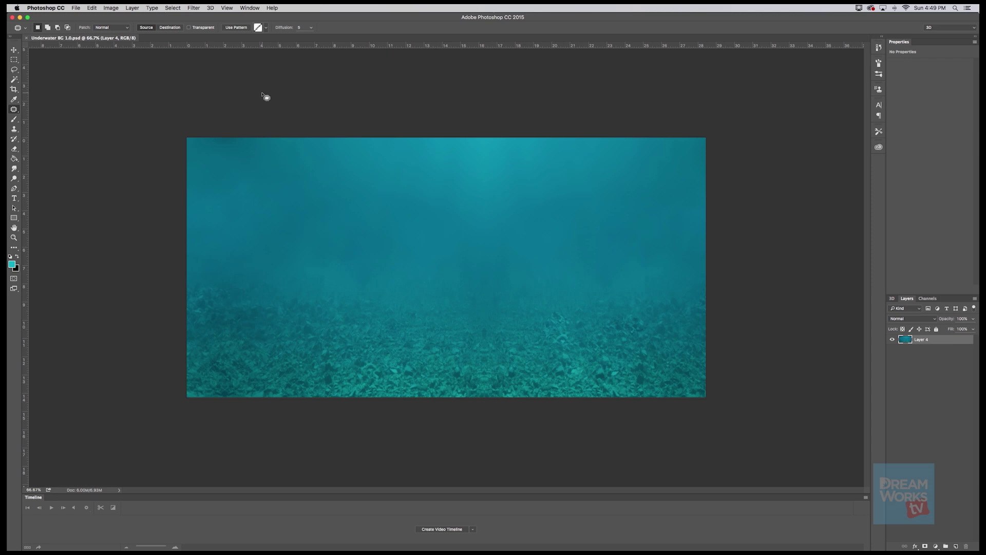
left_click(75, 7)
left_click(85, 24)
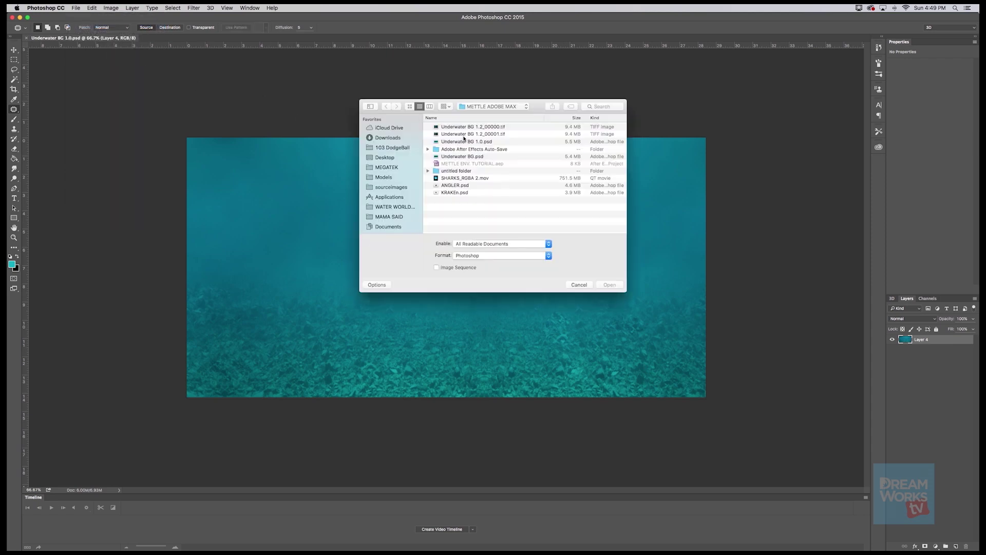
left_click(470, 135)
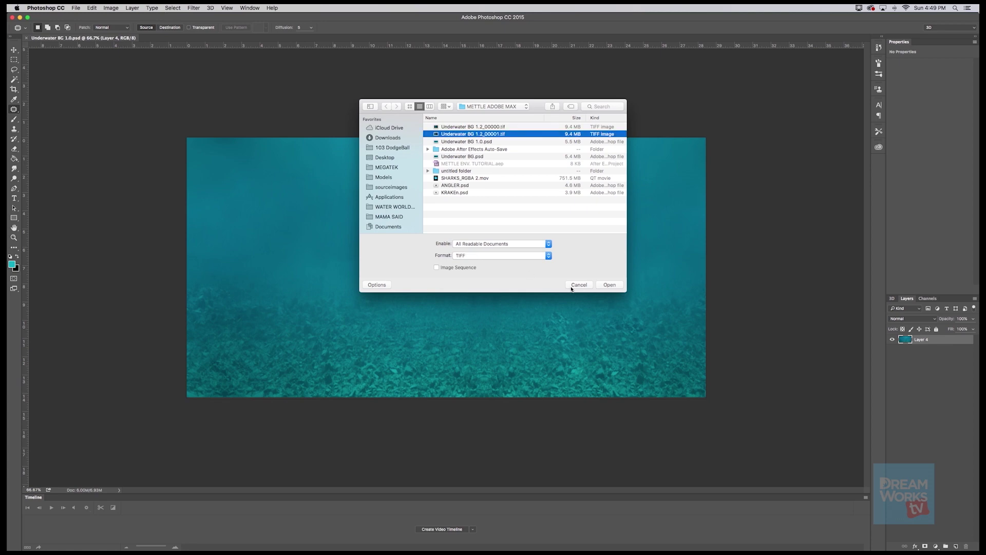
left_click(611, 284)
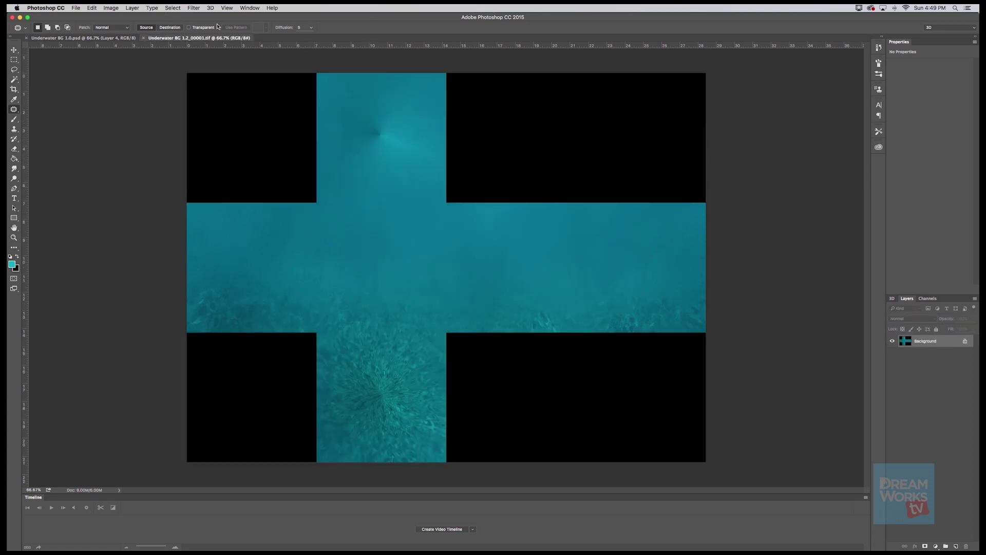
Step: Copy an elliptical patch of seabed from Underwater BG 1.0.psd and paste it into the cube-map TIFF document
left_click(81, 40)
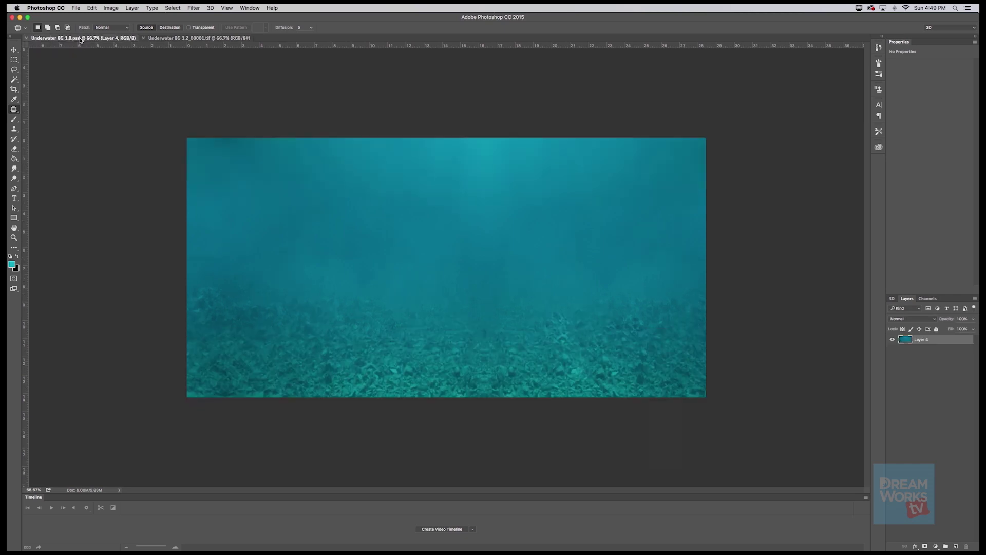
left_click(14, 60)
left_click(34, 66)
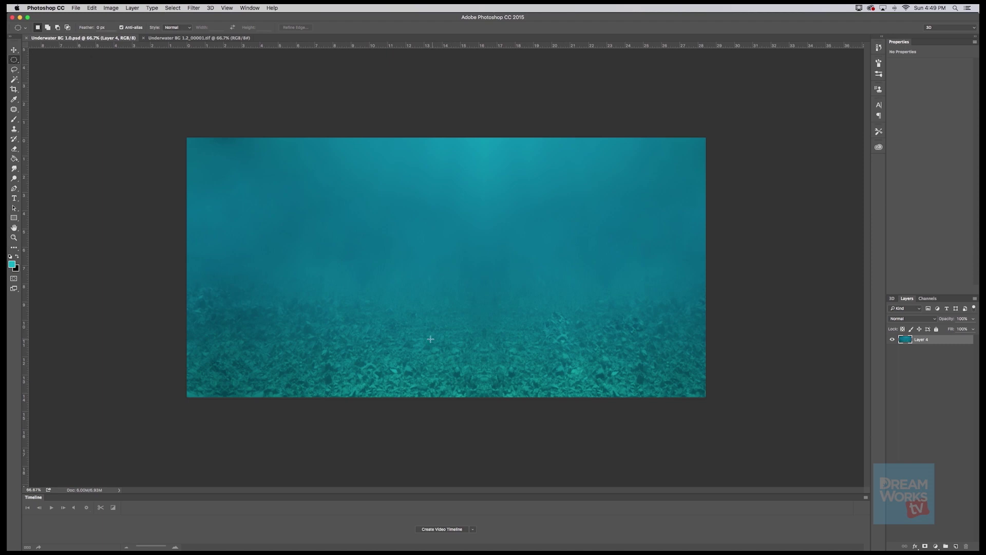
left_click_drag(357, 322, 439, 393)
left_click(200, 38)
key("super+v")
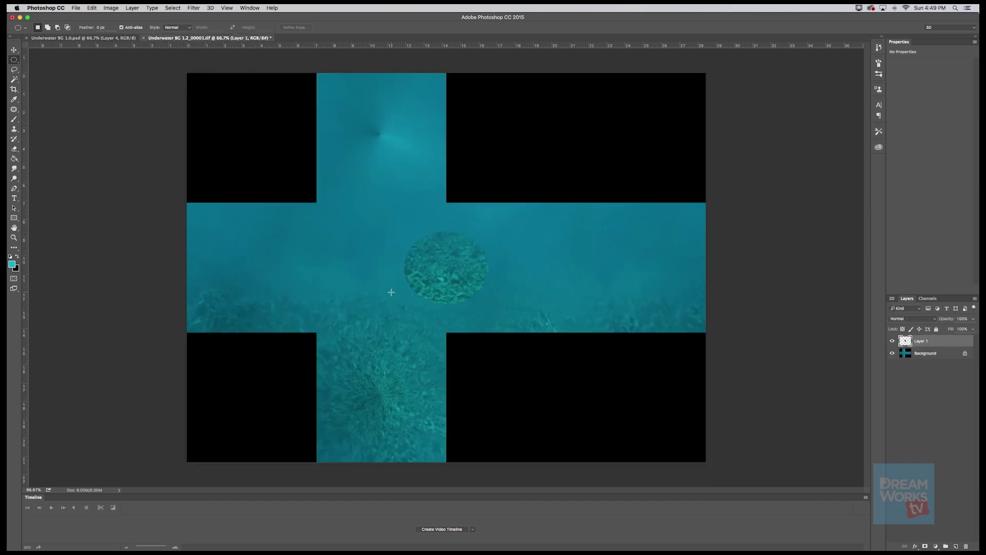
Step: Move the pasted seabed patch over the pinched pole on the bottom cube face and blend its edges with the Eraser
key("super+t")
left_click_drag(443, 292, 385, 419)
key("Return")
key("m")
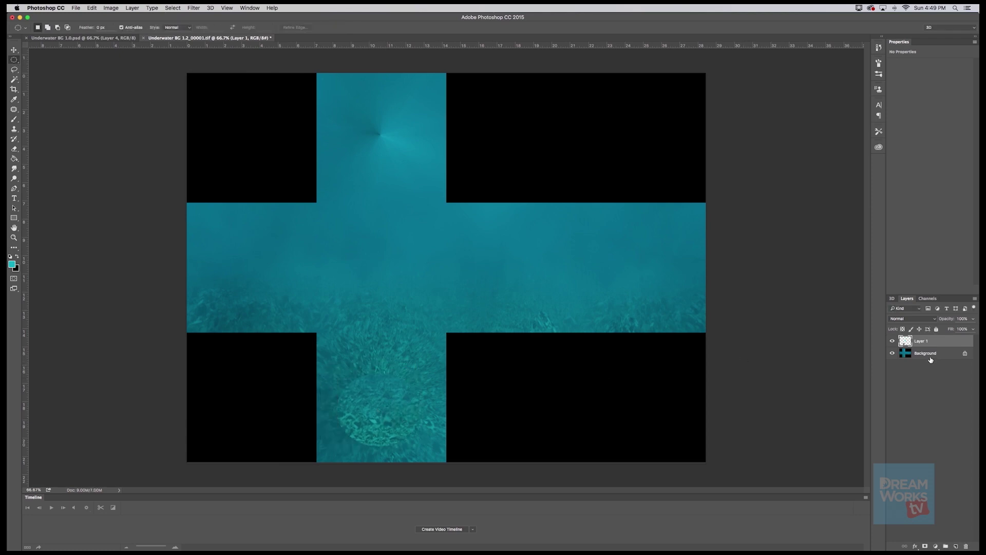
left_click(14, 149)
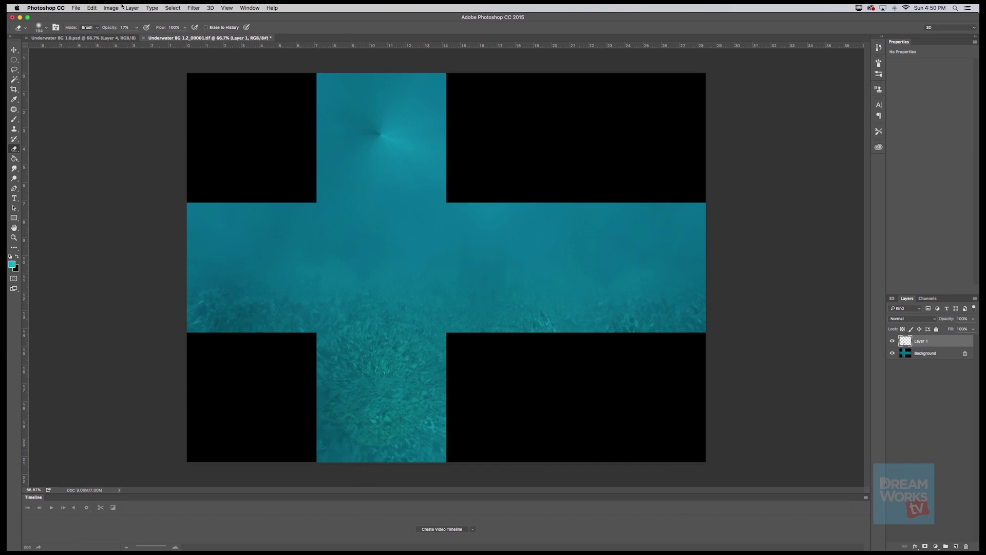
Step: Copy a wider elliptical area of seabed from Underwater BG 1.0.psd and paste it into the cube-map TIFF document
left_click(83, 37)
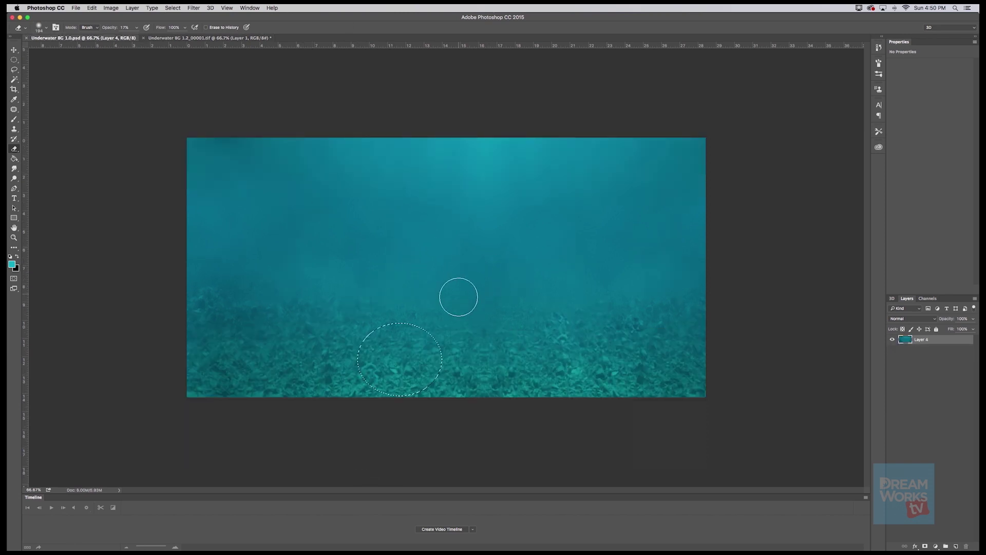
key("m")
mouse_move(216, 308)
left_mouse_down()
mouse_move(363, 392)
mouse_move(396, 390)
left_mouse_up()
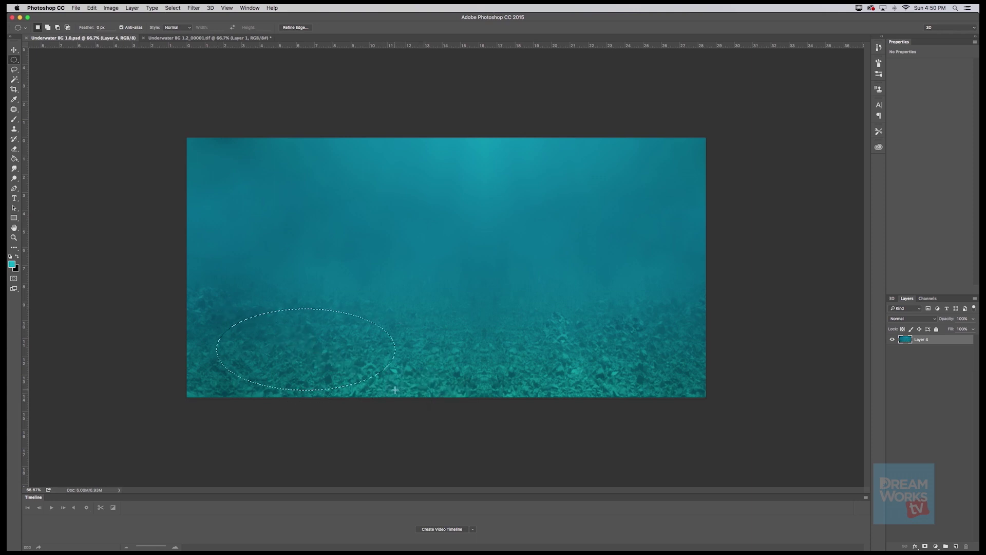
key("ctrl+c")
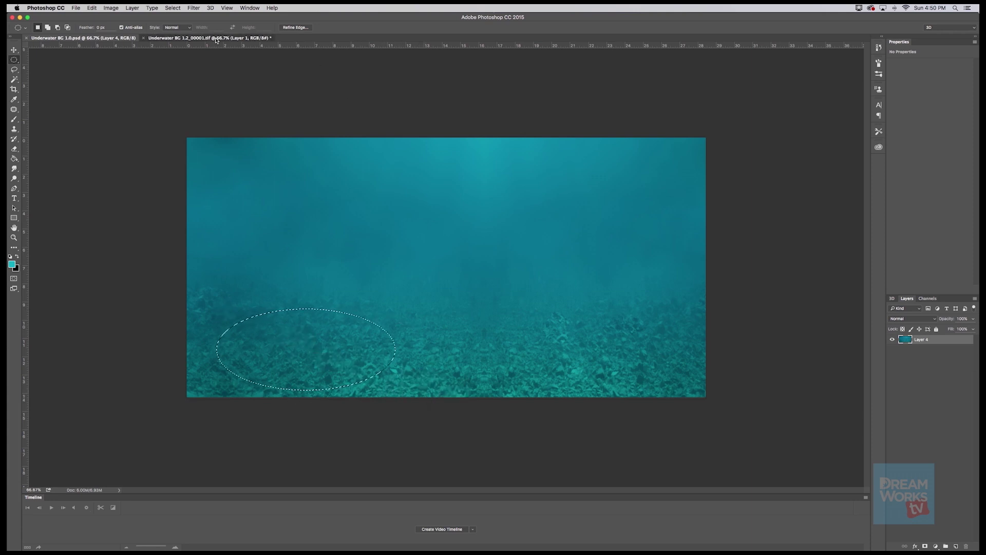
left_click(209, 38)
key("ctrl+v")
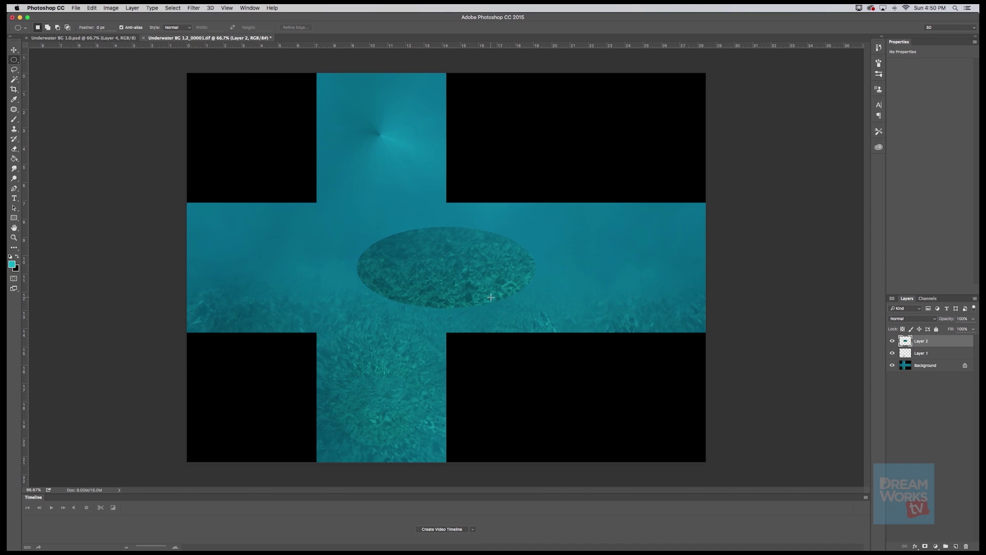
Step: Transform the wide seabed patch, narrowing and heightening it to fit over the pole on the bottom cube face
key("ctrl+t")
left_click_drag(469, 255, 423, 374)
left_click_drag(483, 395, 384, 406)
left_click_drag(317, 402, 321, 400)
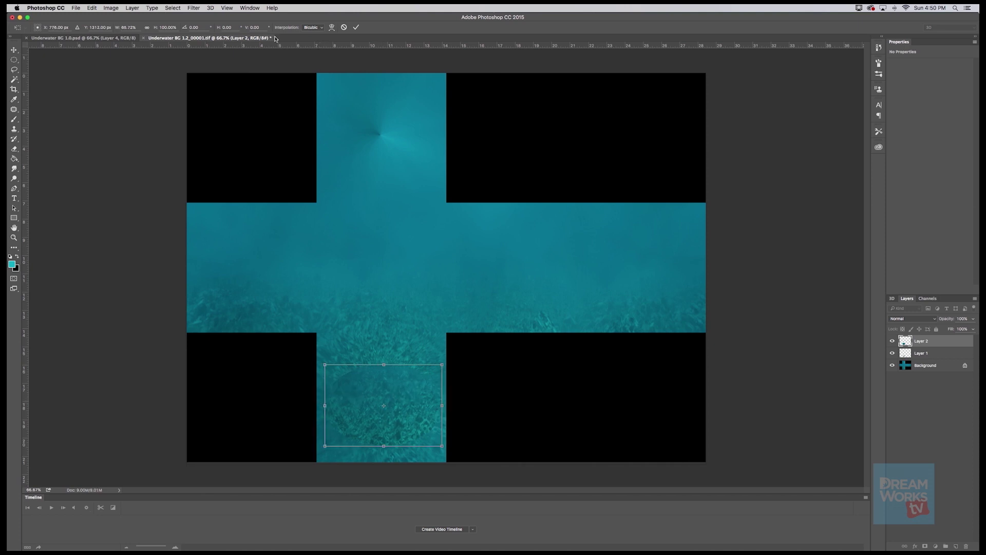
left_click_drag(440, 364, 440, 353)
left_click_drag(404, 397, 408, 406)
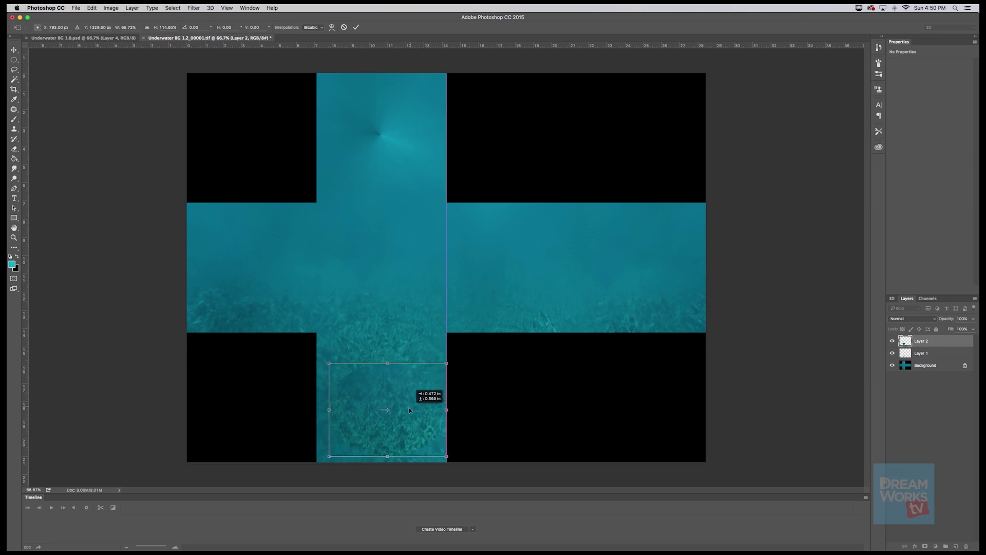
left_click_drag(446, 362, 389, 393)
key("Return")
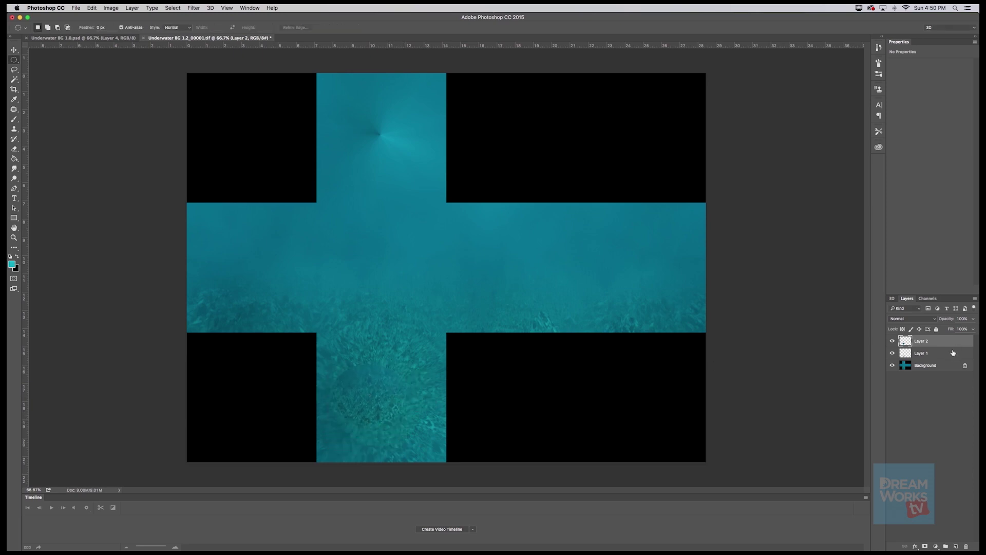
Step: Merge Layer 2, Layer 1 and the Background into a single layer
left_click(923, 363)
left_click(928, 342, "shift")
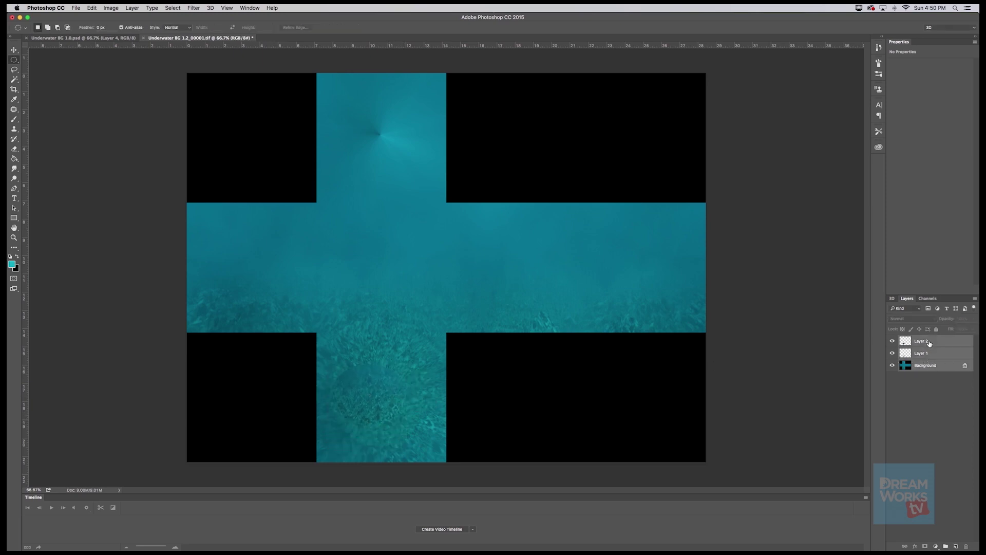
key("super+e")
Step: Patch the repeating and uneven seabed areas across the bottom cube face with the Patch tool
key("j")
left_click_drag(357, 369, 348, 364)
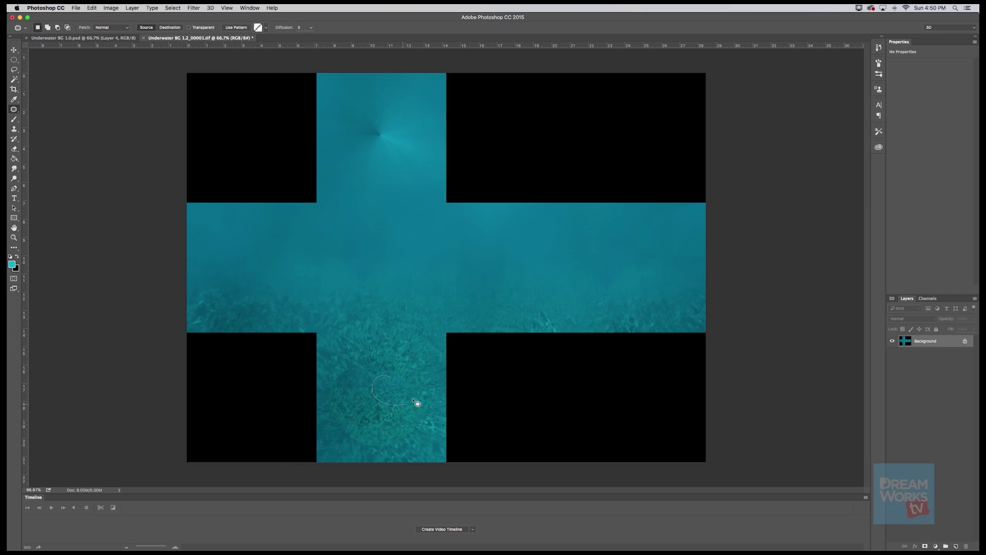
mouse_move(413, 380)
left_mouse_down()
mouse_move(409, 352)
mouse_move(392, 408)
left_mouse_up()
key("super+d")
left_click_drag(346, 363, 345, 361)
mouse_move(356, 378)
left_mouse_down()
mouse_move(382, 369)
mouse_move(350, 383)
mouse_move(372, 420)
mouse_move(355, 409)
mouse_move(338, 445)
mouse_move(375, 416)
mouse_move(407, 447)
left_mouse_up()
mouse_move(411, 389)
left_mouse_down()
mouse_move(391, 424)
mouse_move(389, 375)
mouse_move(376, 377)
mouse_move(395, 366)
mouse_move(391, 394)
mouse_move(399, 391)
left_mouse_up()
left_click(407, 402)
left_click_drag(402, 404, 410, 422)
left_click(358, 408)
mouse_move(354, 388)
left_mouse_down()
mouse_move(358, 420)
mouse_move(345, 354)
mouse_move(361, 320)
mouse_move(374, 362)
left_mouse_up()
left_click(362, 348)
left_click(404, 351)
mouse_move(394, 388)
left_mouse_down()
mouse_move(407, 411)
mouse_move(414, 399)
mouse_move(412, 423)
mouse_move(433, 412)
mouse_move(424, 399)
mouse_move(385, 431)
mouse_move(434, 442)
mouse_move(392, 435)
left_mouse_up()
left_click(416, 440)
left_click(379, 428)
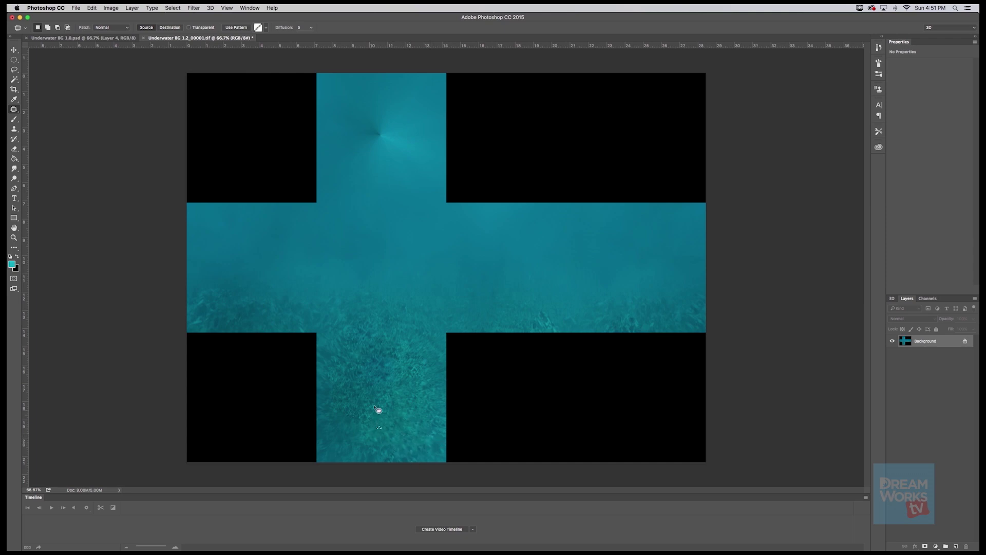
mouse_move(403, 366)
left_mouse_down()
mouse_move(426, 377)
mouse_move(411, 358)
mouse_move(405, 391)
left_mouse_up()
left_click(417, 361)
mouse_move(407, 386)
left_mouse_down()
mouse_move(394, 394)
mouse_move(427, 369)
mouse_move(410, 355)
left_mouse_up()
mouse_move(409, 408)
left_mouse_down()
mouse_move(391, 412)
mouse_move(409, 410)
mouse_move(403, 392)
left_mouse_up()
key("super+d")
Step: Remove the pinched pole on the top cube face by patching it with smooth water areas nearby
mouse_move(376, 127)
left_mouse_down()
mouse_move(383, 149)
mouse_move(371, 127)
mouse_move(381, 172)
left_mouse_up()
key("super+d")
mouse_move(358, 121)
left_mouse_down()
mouse_move(368, 168)
mouse_move(345, 159)
mouse_move(368, 194)
mouse_move(370, 163)
mouse_move(380, 162)
left_mouse_up()
key("super+d")
key("super+d")
left_click_drag(383, 217, 384, 215)
key("super+d")
left_click_drag(405, 134, 411, 204)
key("super+d")
mouse_move(410, 101)
left_mouse_down()
mouse_move(376, 108)
mouse_move(418, 102)
mouse_move(399, 111)
mouse_move(413, 186)
left_mouse_up()
key("super+d")
left_click_drag(392, 121, 395, 171)
key("super+d")
mouse_move(367, 134)
left_mouse_down()
mouse_move(336, 161)
mouse_move(391, 173)
left_mouse_up()
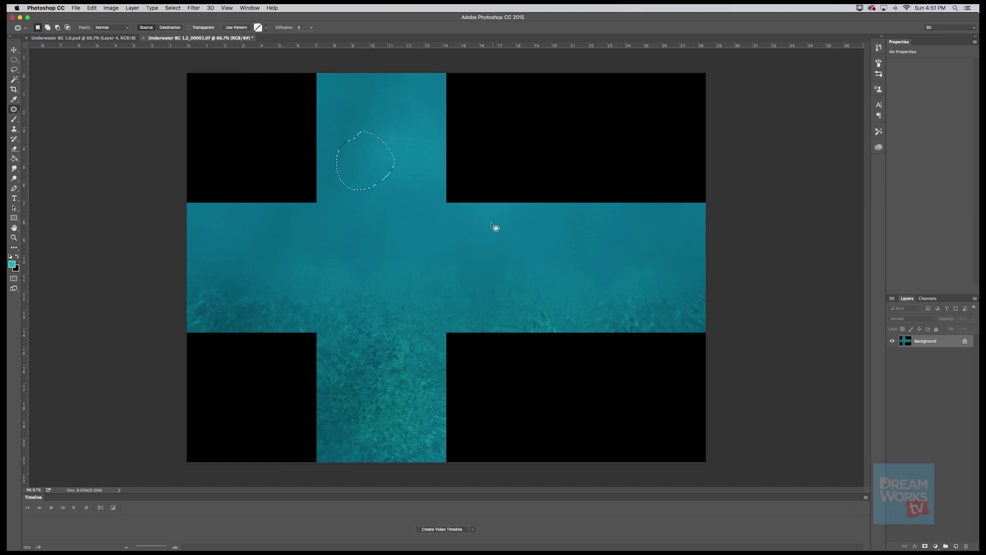
mouse_move(371, 105)
left_mouse_down()
mouse_move(339, 130)
mouse_move(394, 124)
mouse_move(350, 108)
mouse_move(332, 138)
mouse_move(361, 123)
mouse_move(333, 118)
mouse_move(396, 137)
left_mouse_up()
left_click(360, 185)
left_click(385, 206)
left_click_drag(414, 153, 406, 145)
left_click(447, 198)
Step: Patch one more spot on the seabed face and save the image as a TIFF named Underwater BG 1.3
mouse_move(374, 389)
left_mouse_down()
mouse_move(361, 394)
mouse_move(365, 386)
left_mouse_up()
left_click(402, 379)
key("super+shift+s")
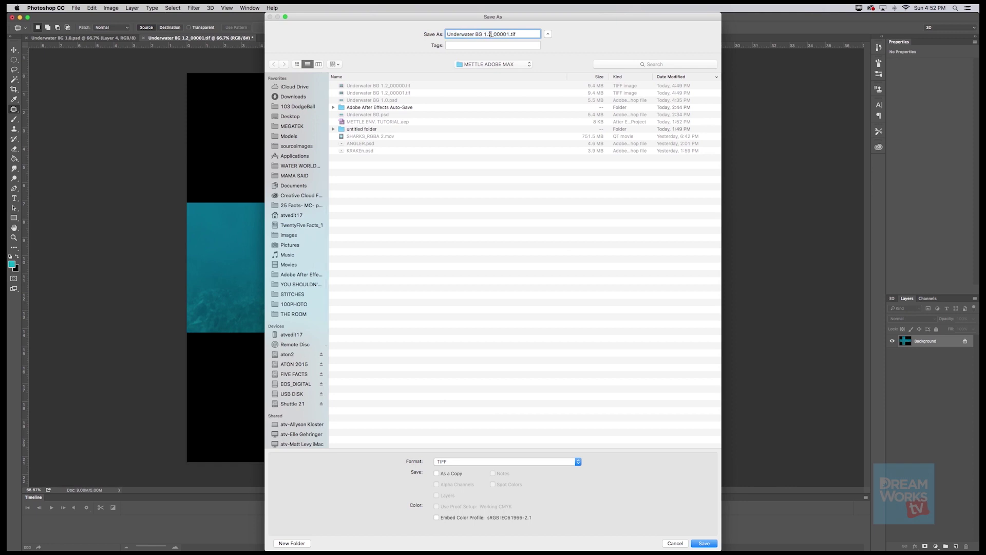
type("3")
key("Return")
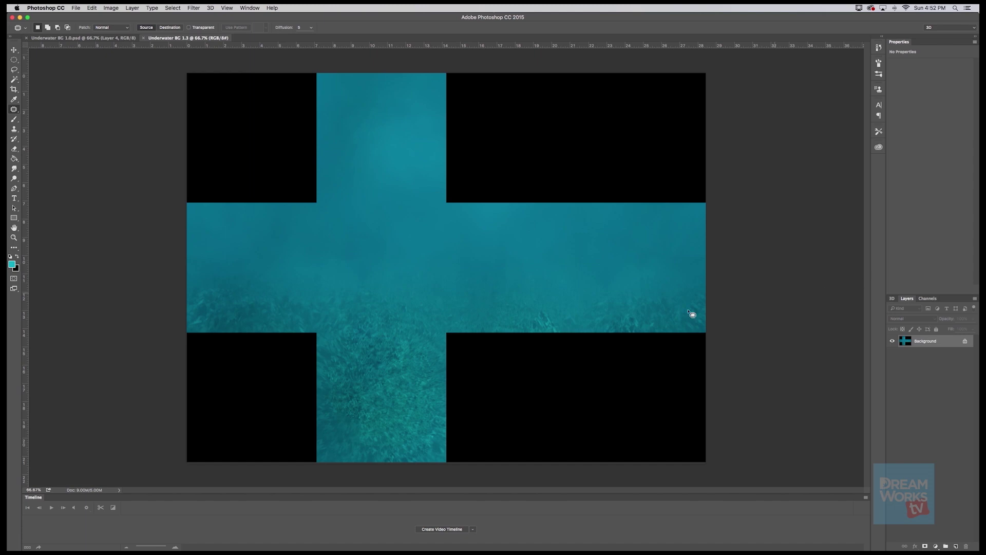
Step: Switch to After Effects and import the Underwater BG 1.3 TIFF from the METTLE ADOBE MAX folder as footage
mouse_move(517, 550)
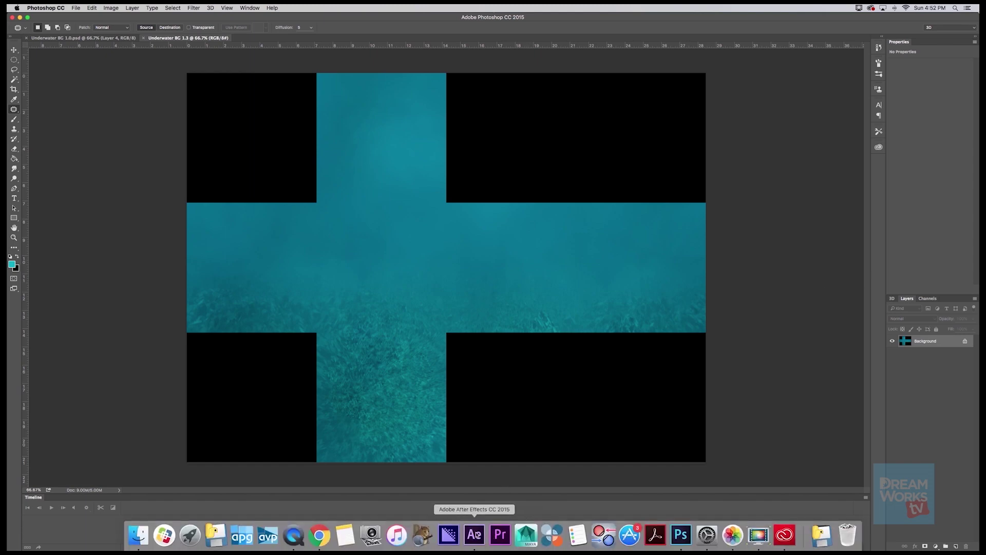
left_click(475, 547)
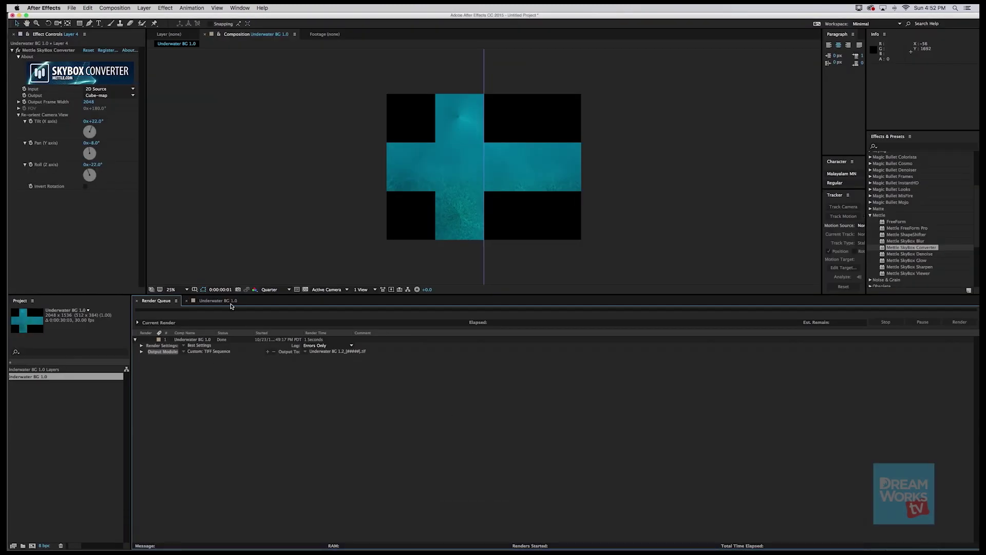
left_click(230, 305)
left_click(80, 412)
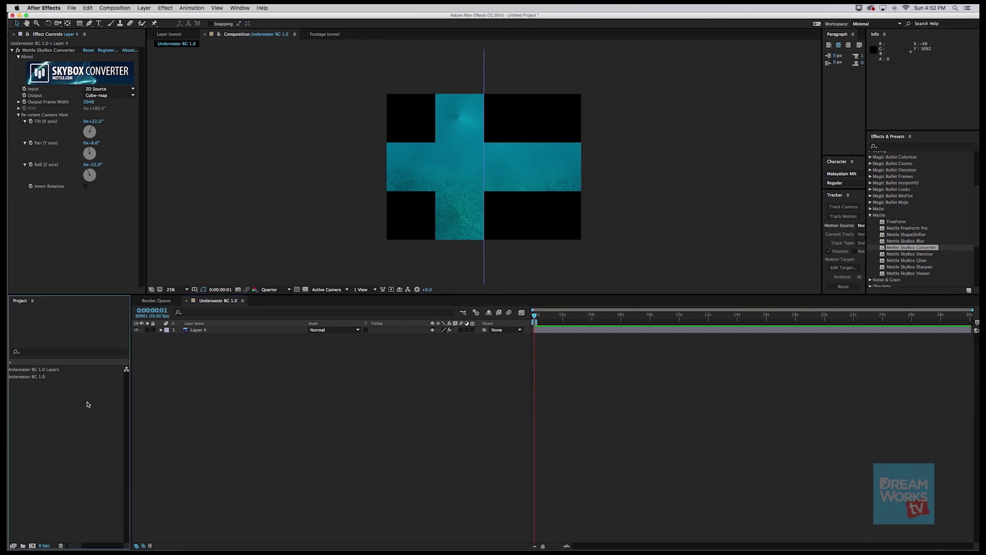
double_click(88, 404)
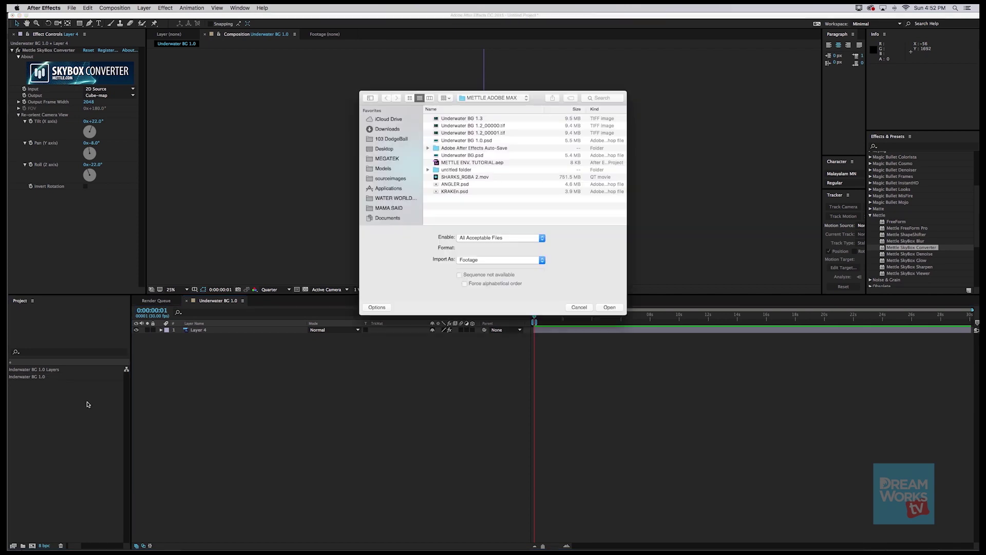
left_click(469, 118)
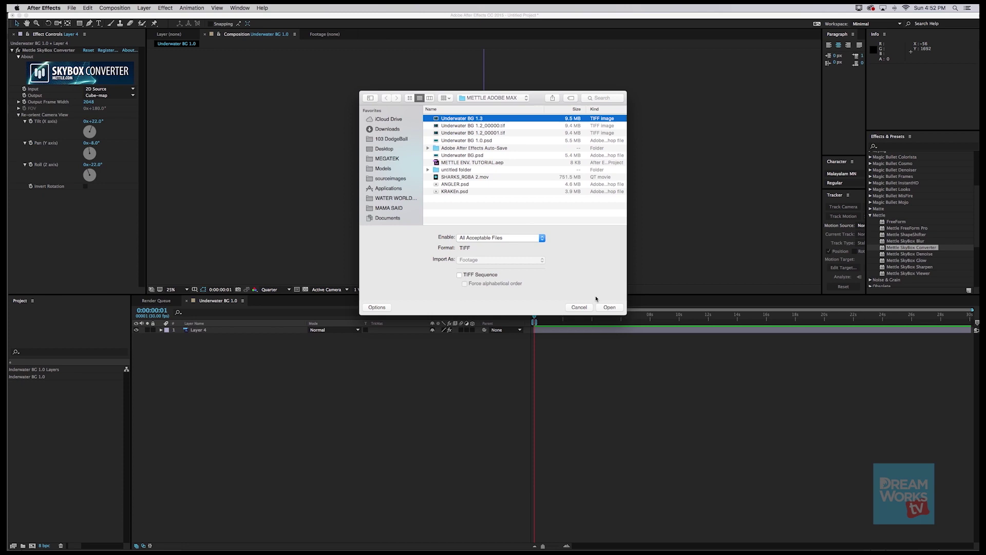
left_click(609, 307)
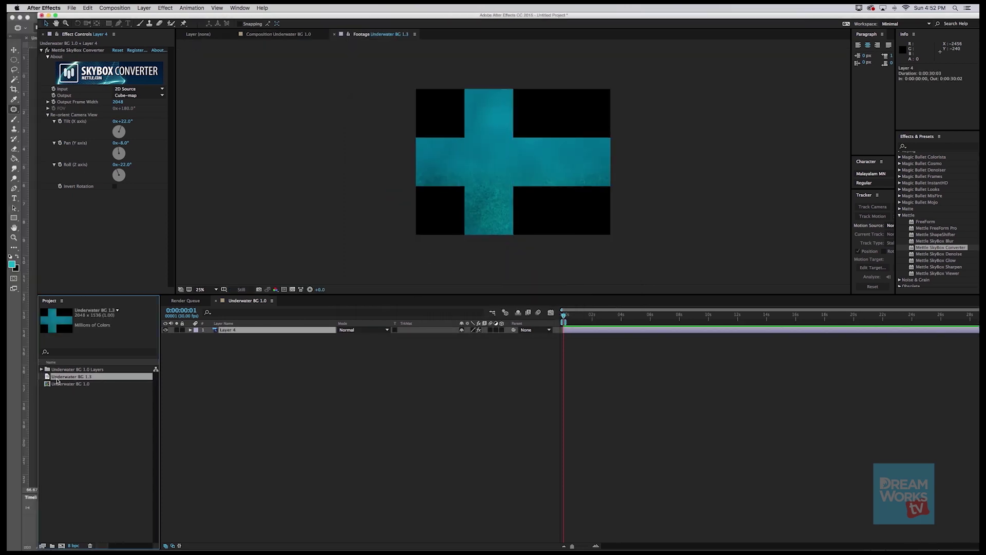
Step: Place the Underwater BG 1.3 footage above Layer 4 in the composition, aligned with the start of the timeline
left_click_drag(52, 379, 566, 330)
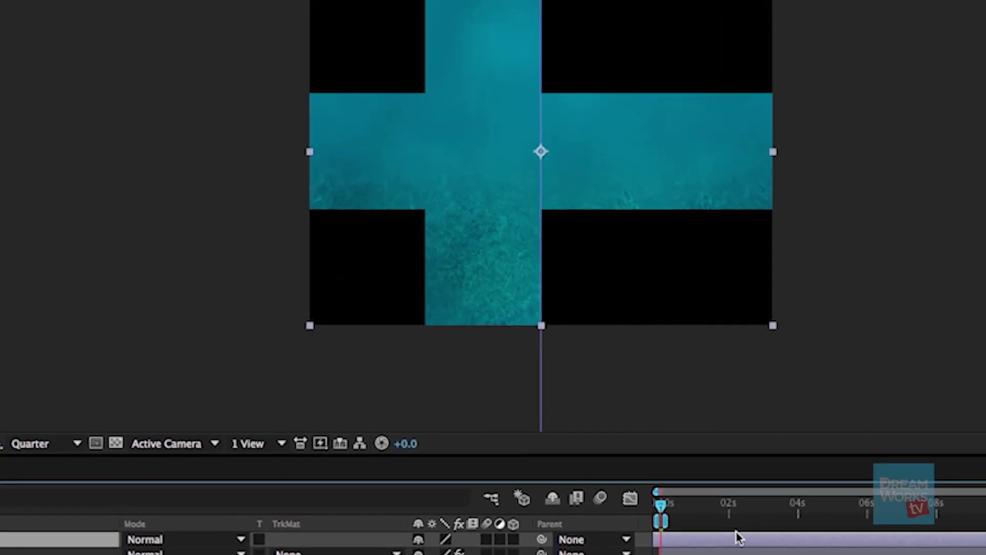
mouse_move(717, 544)
left_mouse_down()
mouse_move(687, 539)
mouse_move(733, 541)
mouse_move(724, 543)
left_mouse_up()
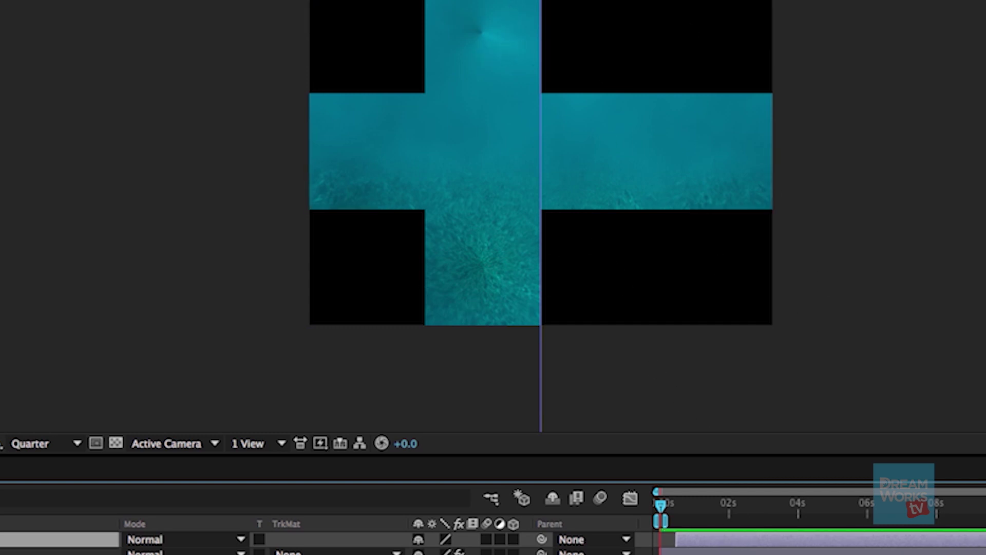
left_click_drag(712, 543, 693, 545)
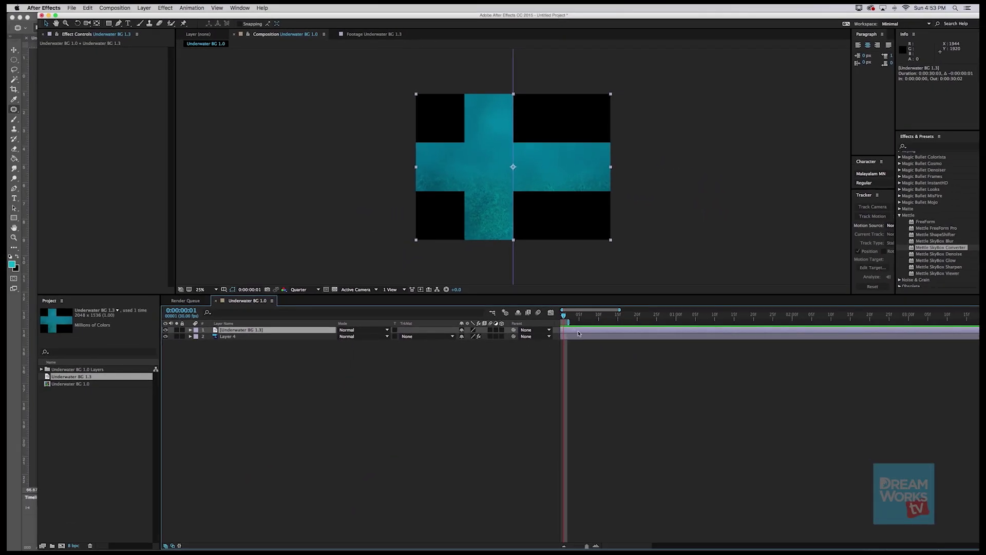
Step: Pre-compose Underwater BG 1.3 and Layer 4 as UNderwater bg 1.3, moving all attributes into the new composition
left_click_drag(978, 107, 880, 112)
left_click(256, 337)
left_click(257, 330, "shift")
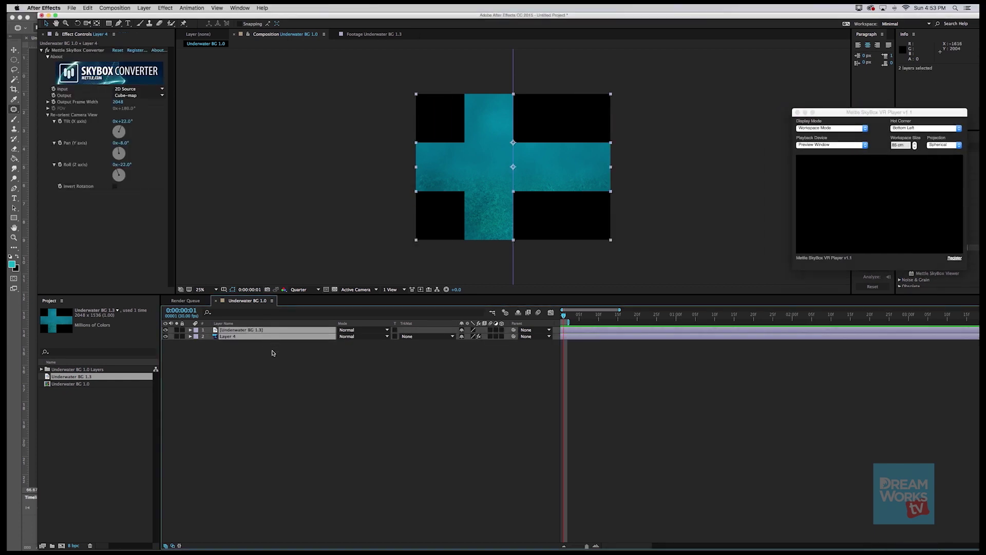
key("super+shift+c")
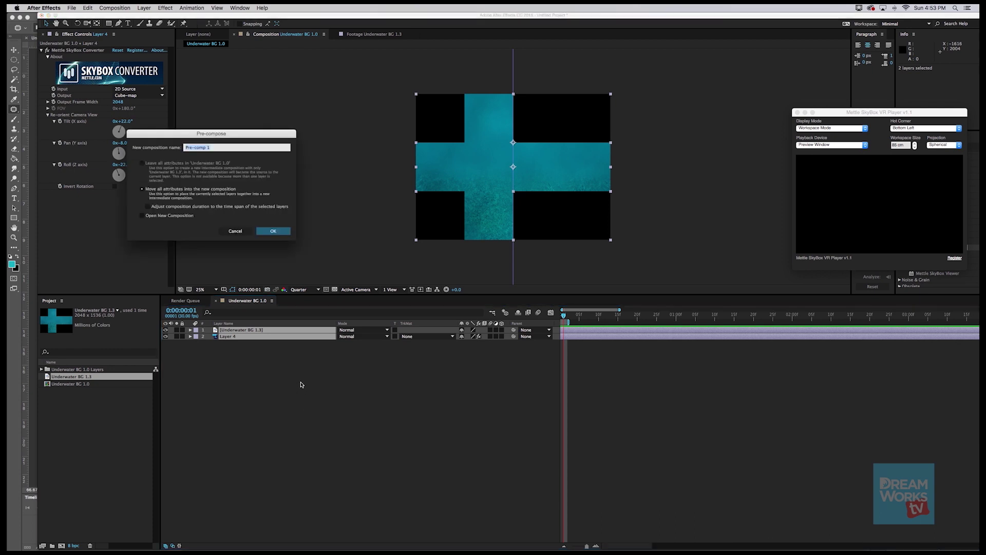
type("UNderwater bg 1.3")
key("Return")
Step: Apply Mettle SkyBox Converter to the pre-composed layer with Cube-map input and Equirectangular output
left_click_drag(881, 112, 775, 77)
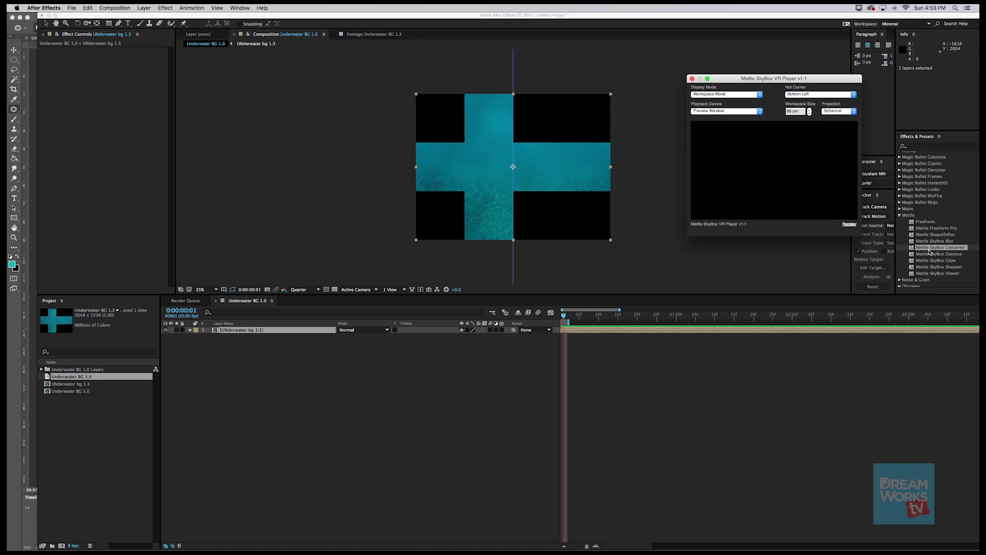
left_click_drag(938, 249, 288, 327)
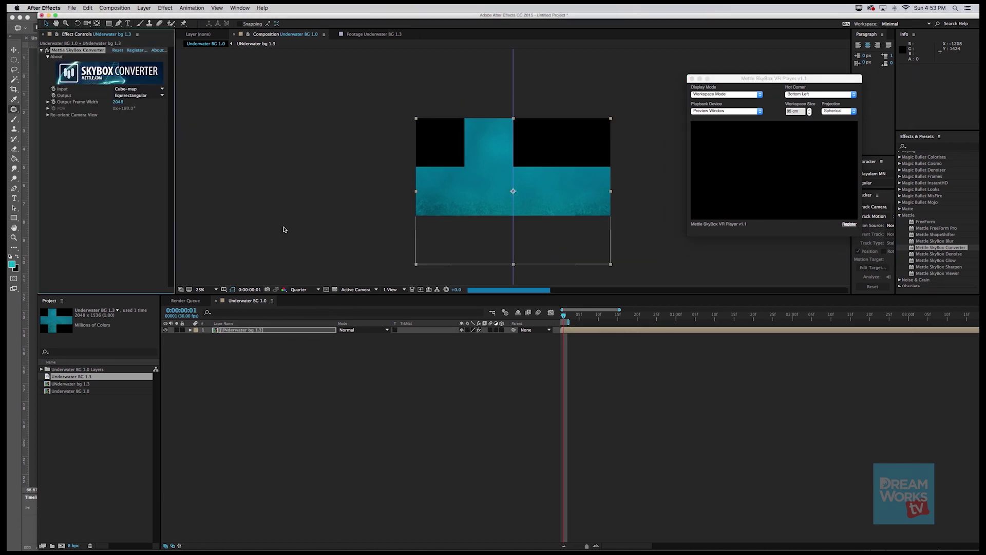
left_click(140, 94)
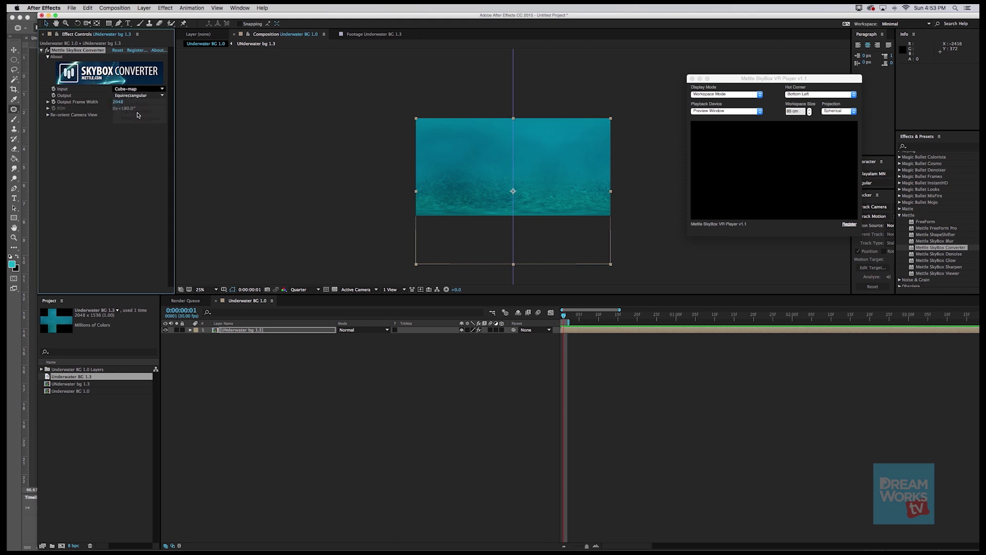
left_click(137, 100)
left_click(136, 100)
left_click(137, 100)
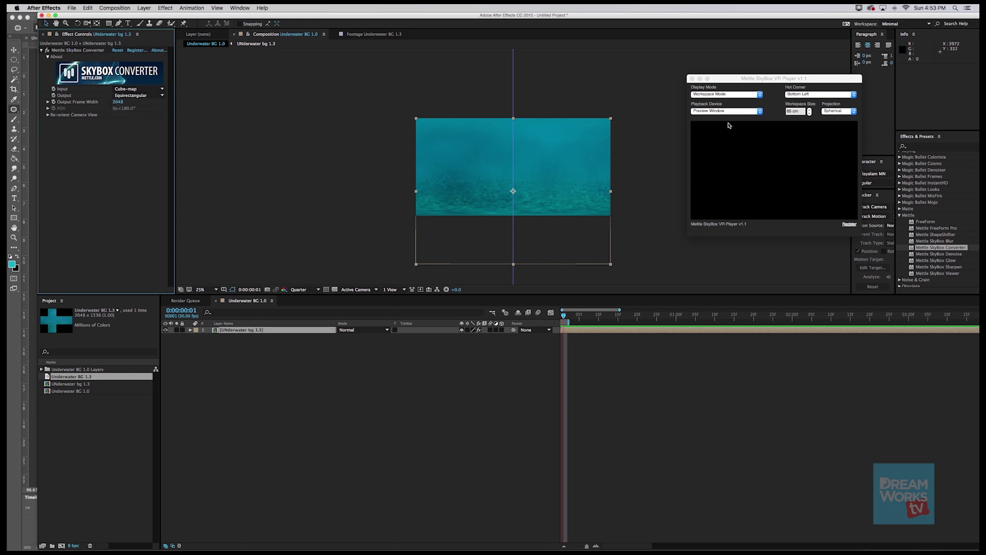
Step: Set the SkyBox VR Player to 360 Mode and look around the converted background to check the patched poles
left_click(734, 95)
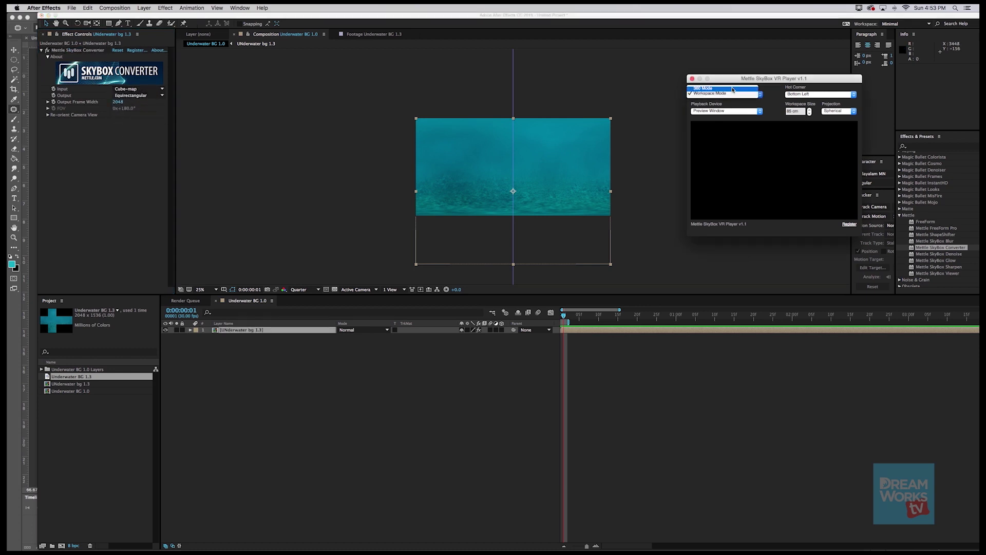
left_click(734, 87)
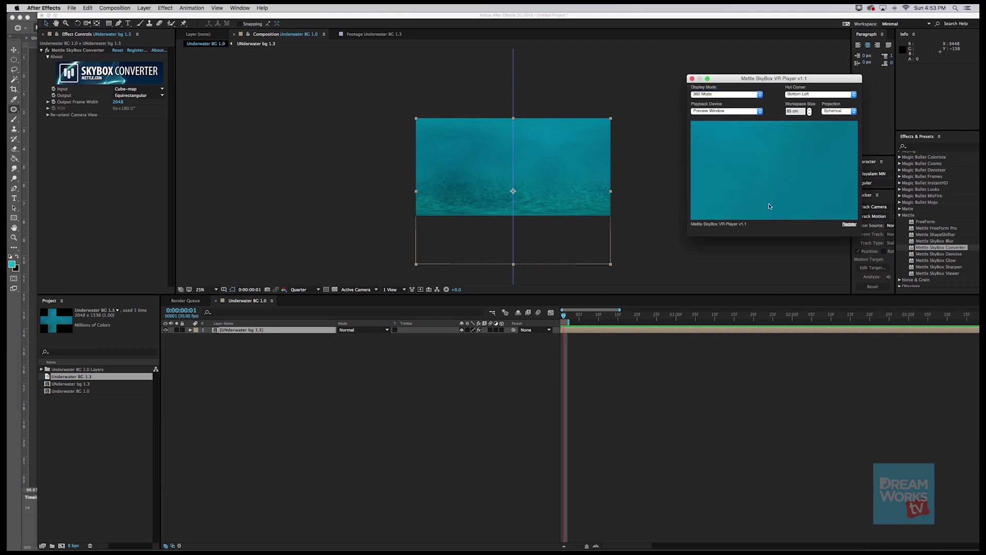
left_click_drag(779, 208, 827, 194)
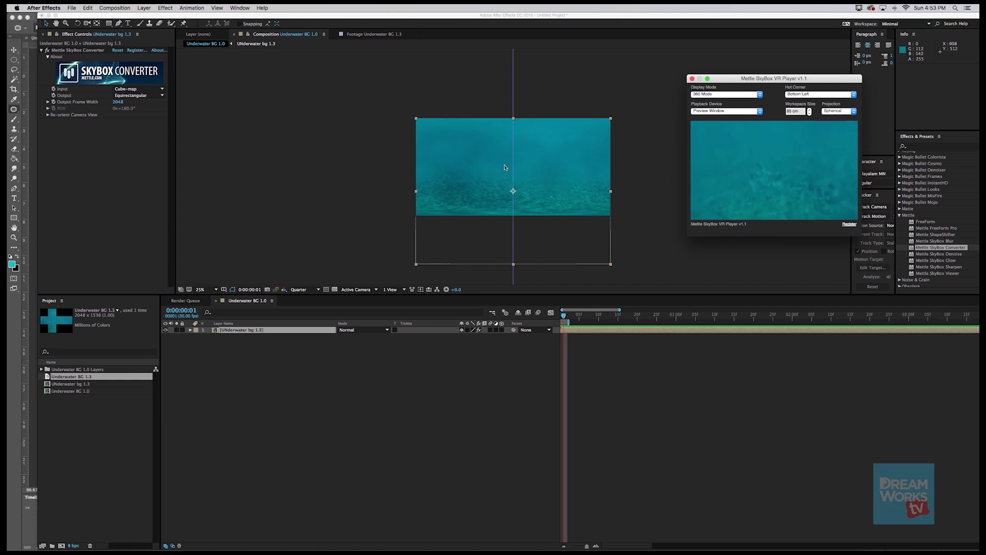
left_click_drag(743, 80, 233, 93)
mouse_move(264, 179)
left_mouse_down()
mouse_move(287, 195)
mouse_move(308, 155)
mouse_move(291, 163)
mouse_move(324, 175)
mouse_move(278, 184)
mouse_move(290, 179)
mouse_move(264, 175)
mouse_move(272, 154)
mouse_move(251, 178)
mouse_move(268, 177)
mouse_move(245, 187)
mouse_move(267, 193)
left_mouse_up()
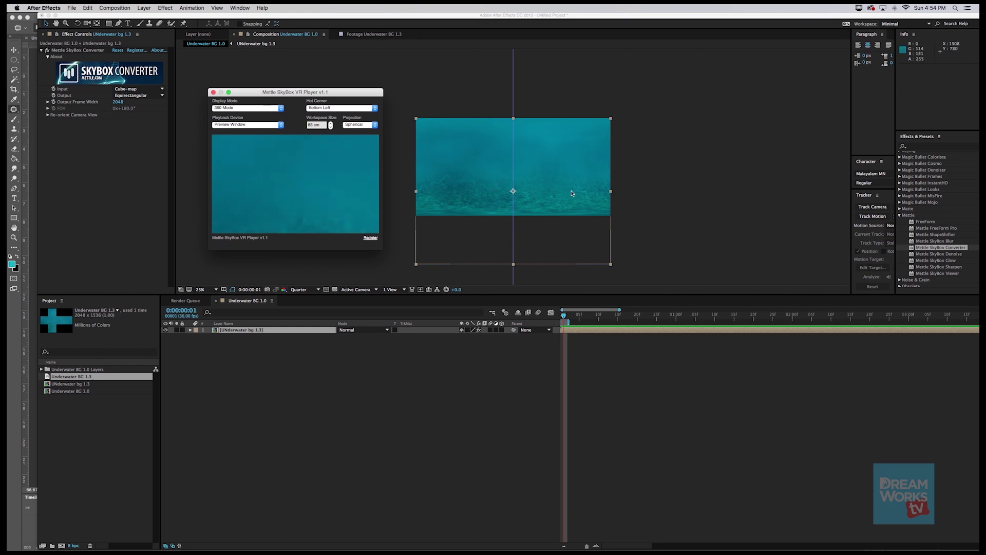
left_click_drag(356, 189, 280, 202)
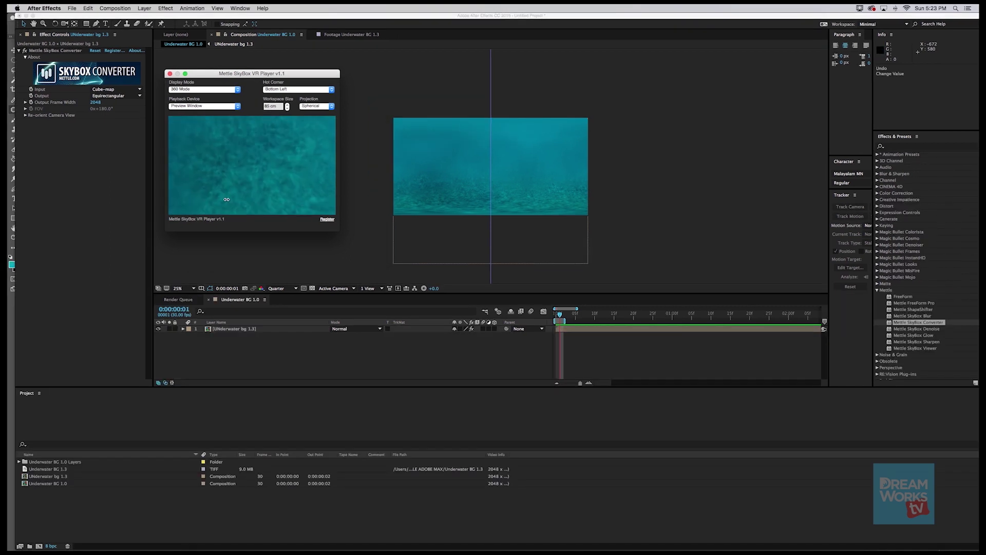
Step: Import KRAKEn.psd from the METTLE ADOBE MAX folder into the project as a composition
left_click_drag(221, 194, 367, 541)
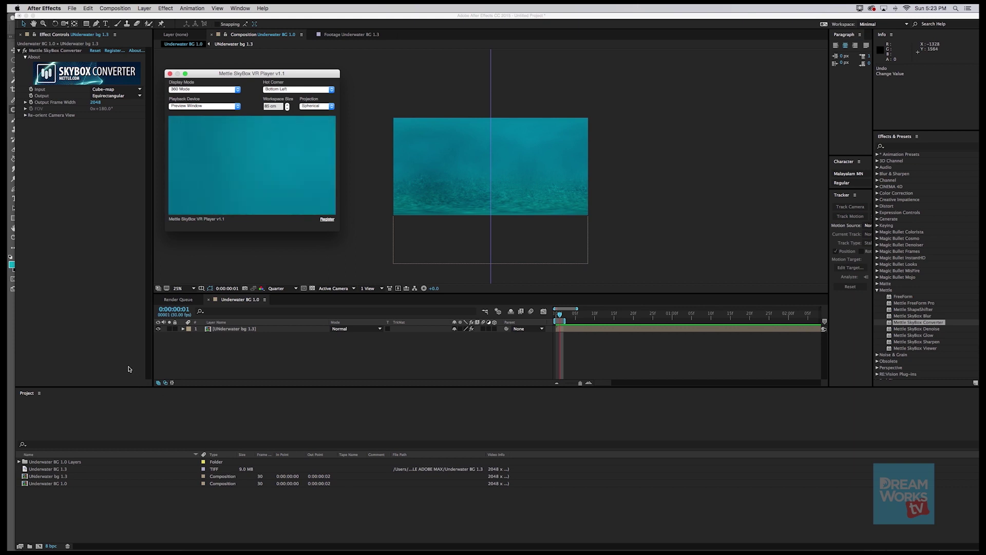
left_click(109, 509)
double_click(109, 512)
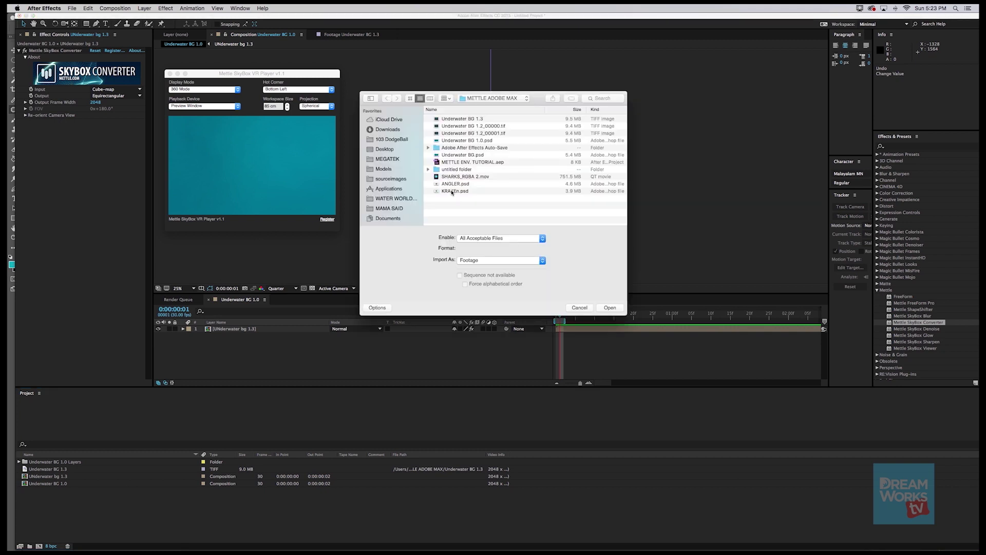
double_click(452, 191)
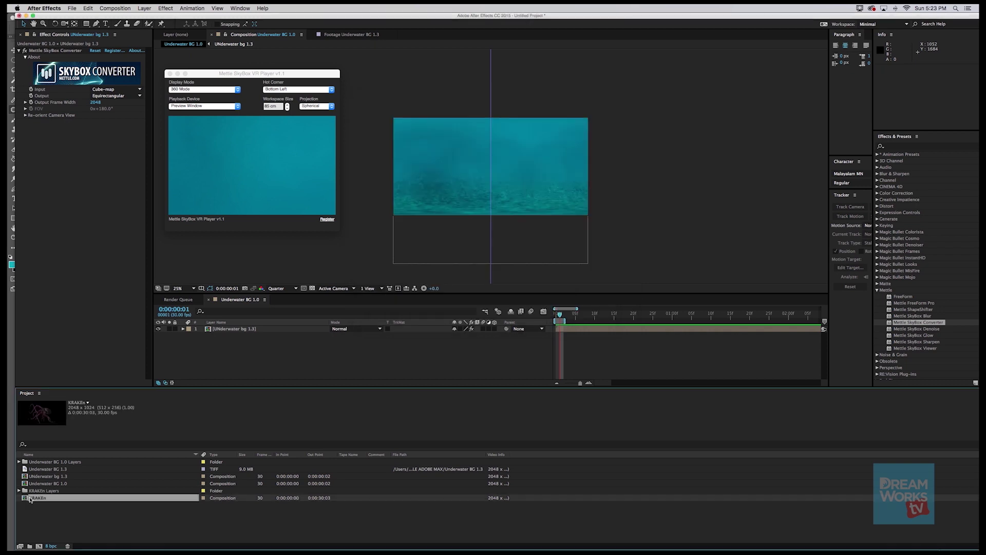
key("super+i")
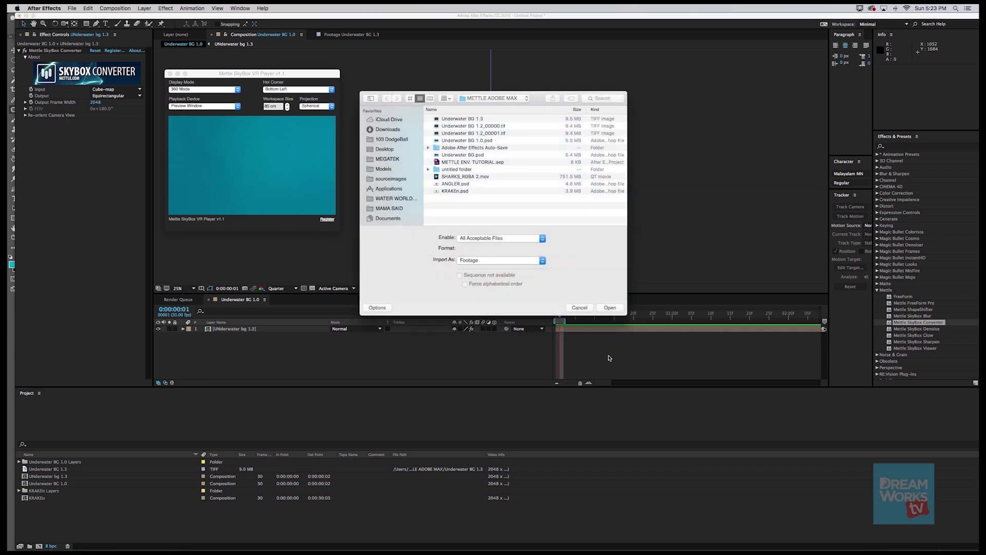
left_click(579, 307)
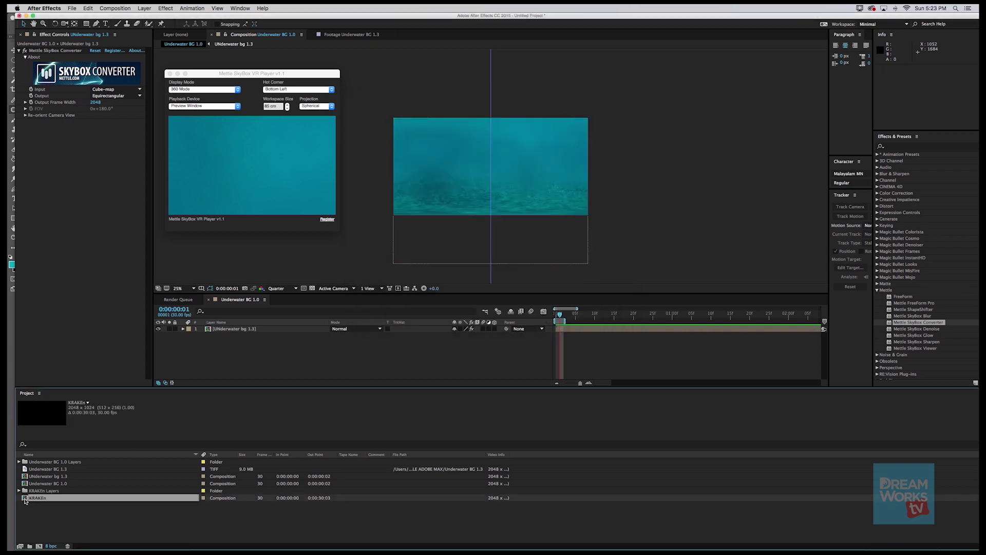
Step: Open the kraken composition nested inside KRAKEn and toggle the upper layers' visibility to identify the body parts
double_click(25, 498)
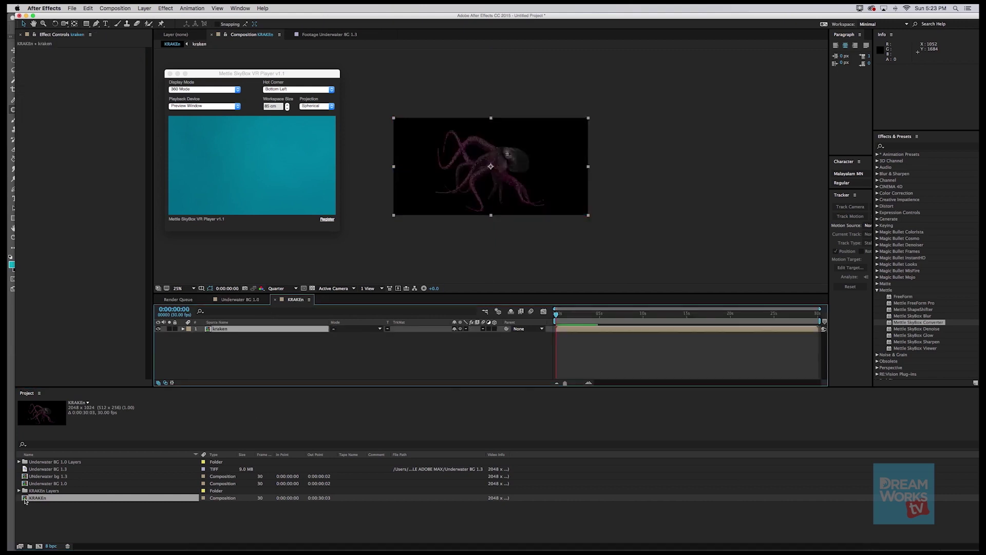
double_click(206, 329)
left_click(242, 329)
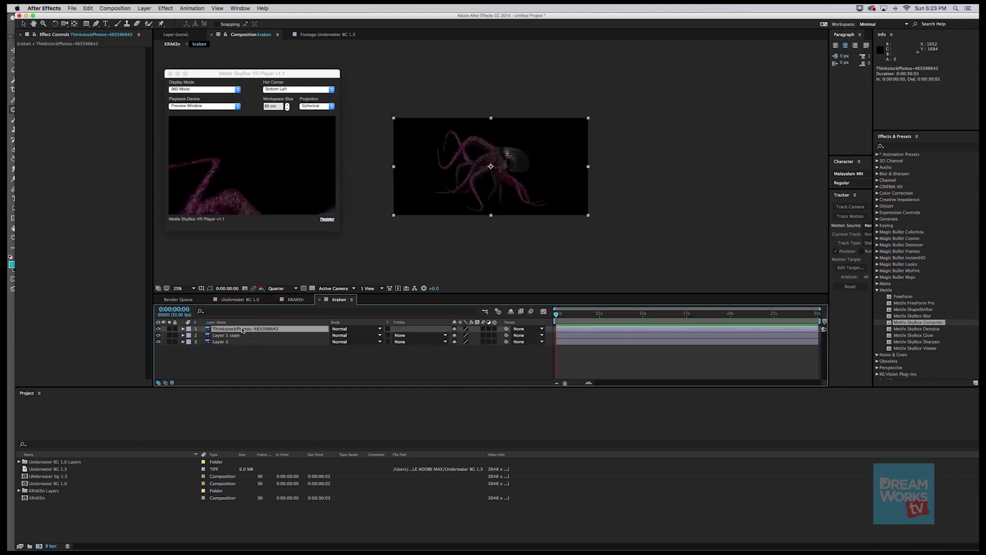
left_click(158, 329)
left_click(157, 329)
left_click(158, 335)
Step: Rename the three kraken layers, in stacking order, as body, tentacle a and tentacle b
key("Return")
type("body")
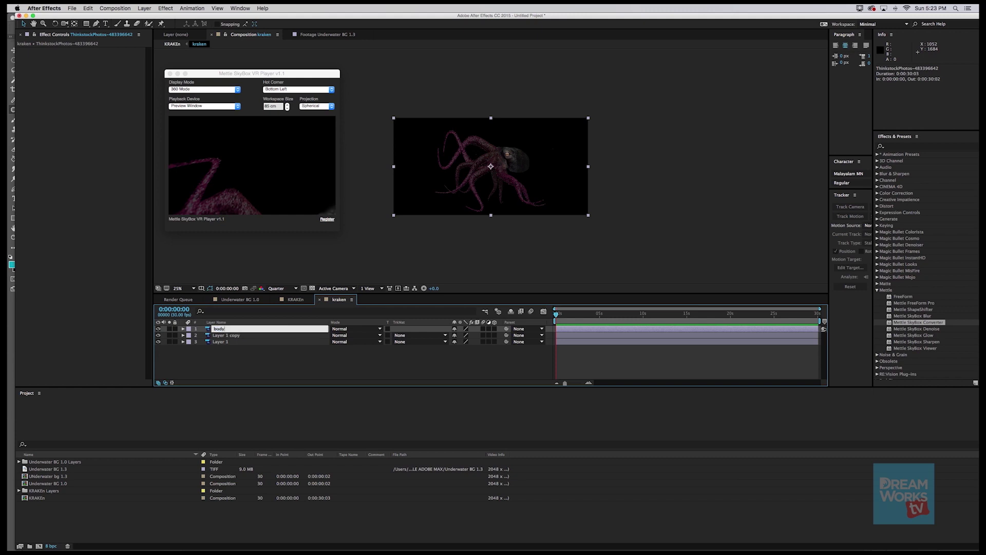
left_click(234, 337)
key("Return")
type("tentacle a")
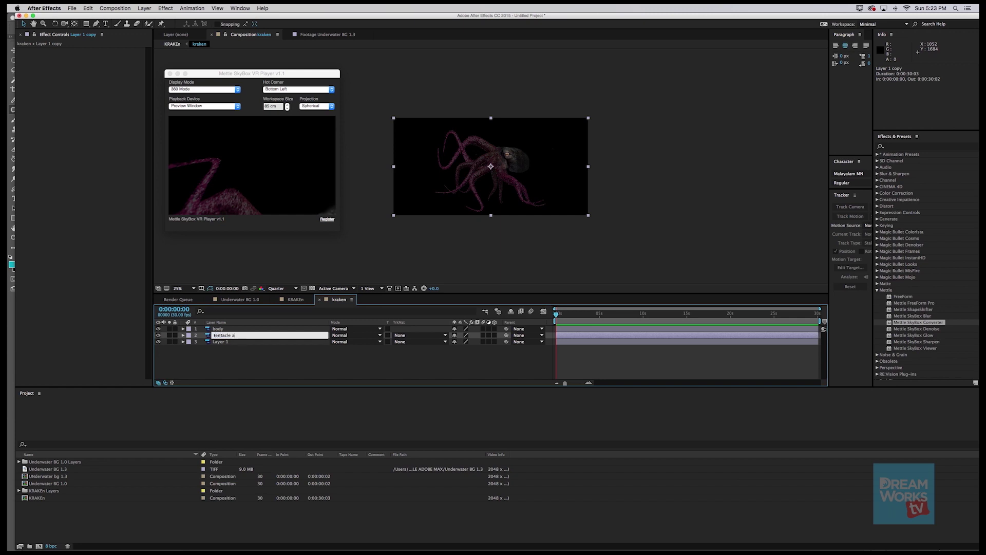
left_click(223, 342)
key("Return")
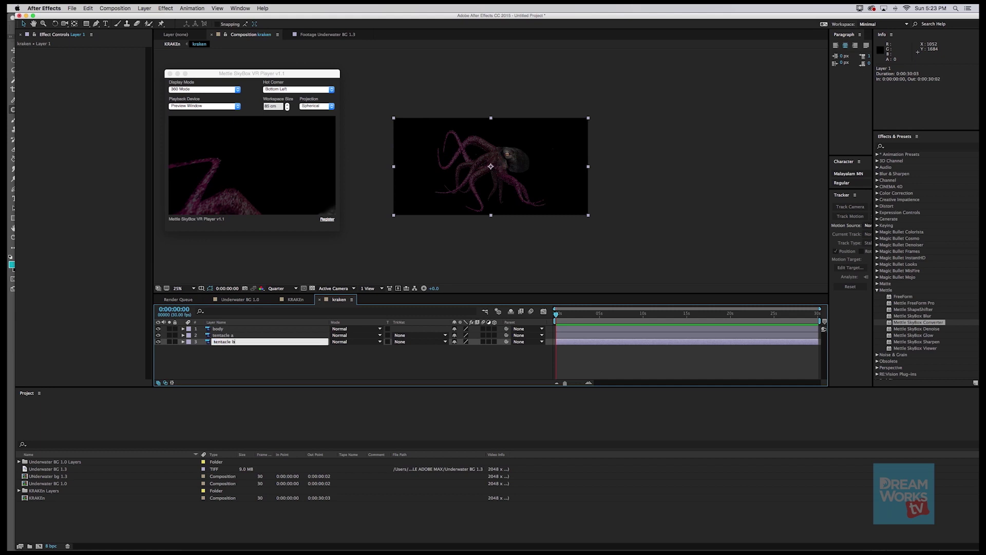
key("Return")
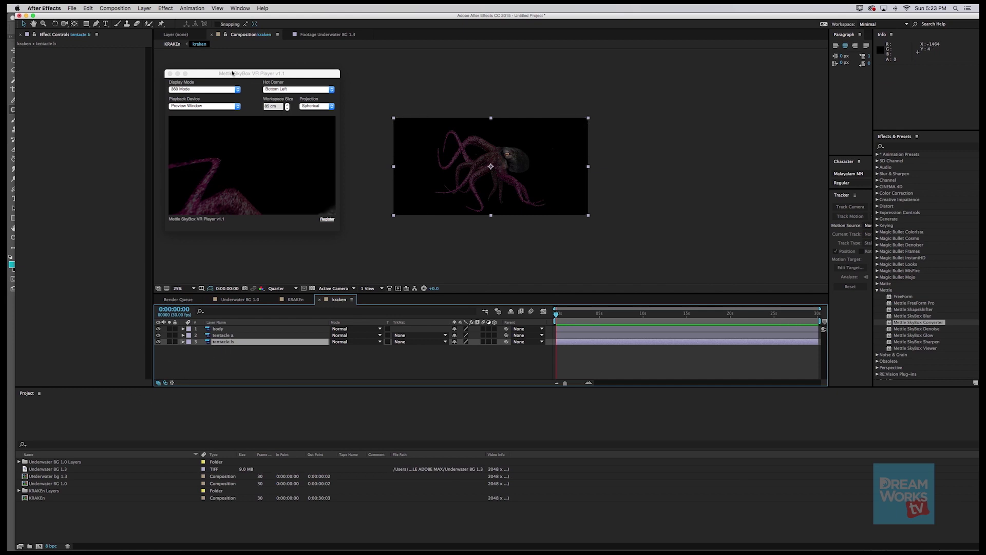
Step: Isolate tentacle a by hiding the body and tentacle b layers, and move the SkyBox VR Player clear of the composition view
left_click(225, 335)
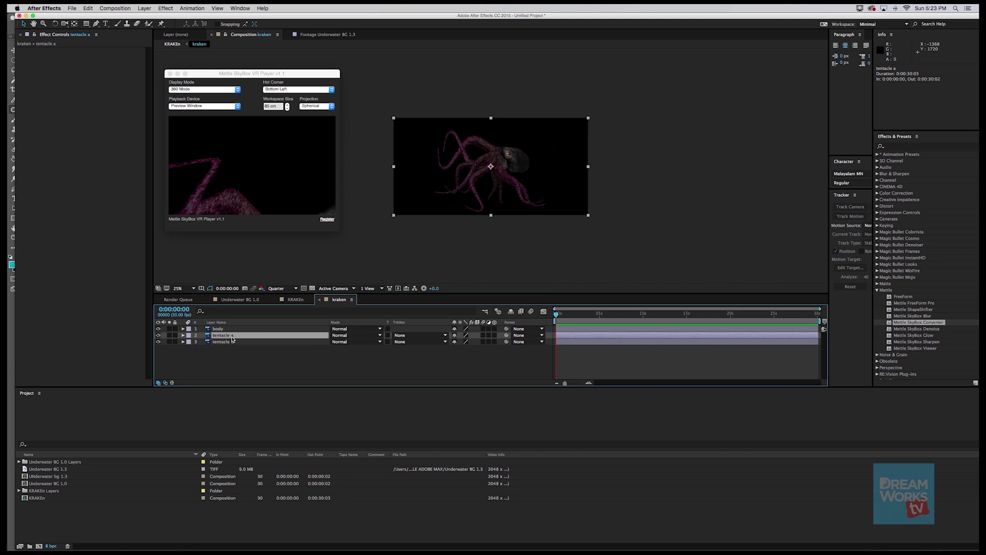
left_click(158, 329)
key("period")
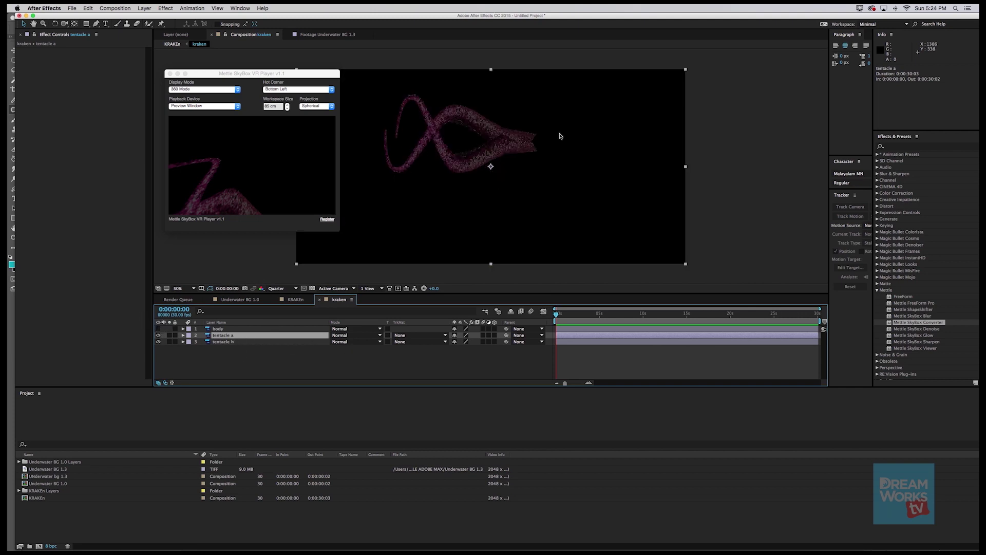
key("period")
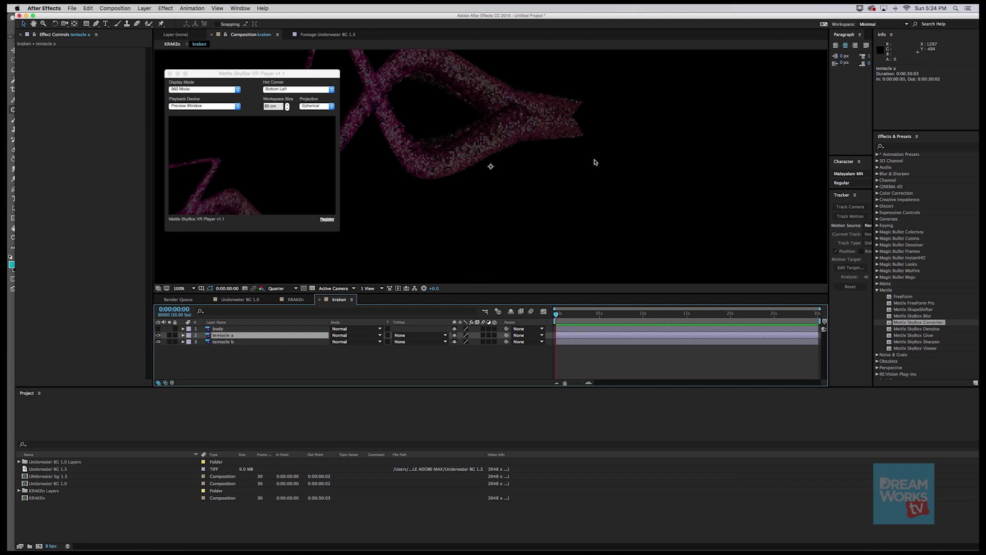
left_click_drag(584, 159, 587, 215)
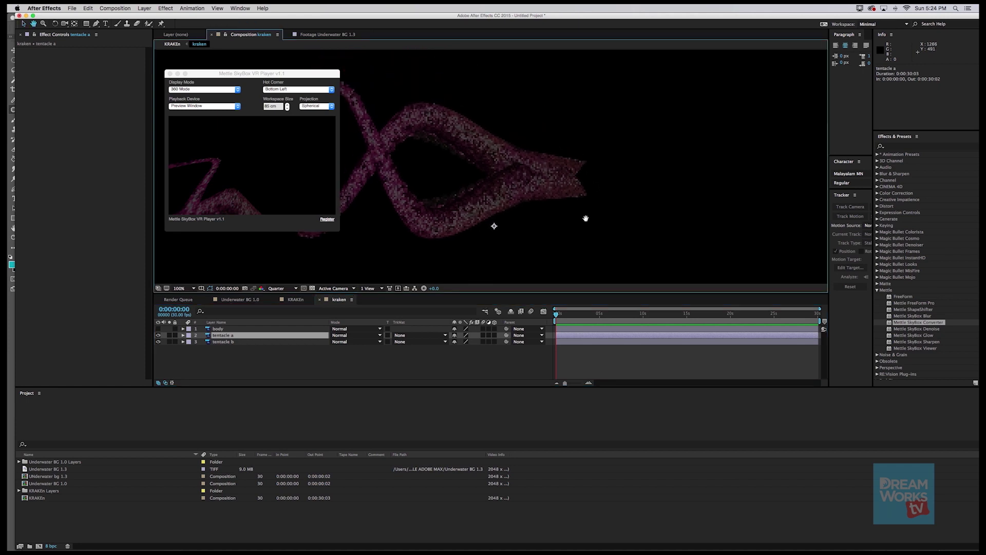
left_click(159, 342)
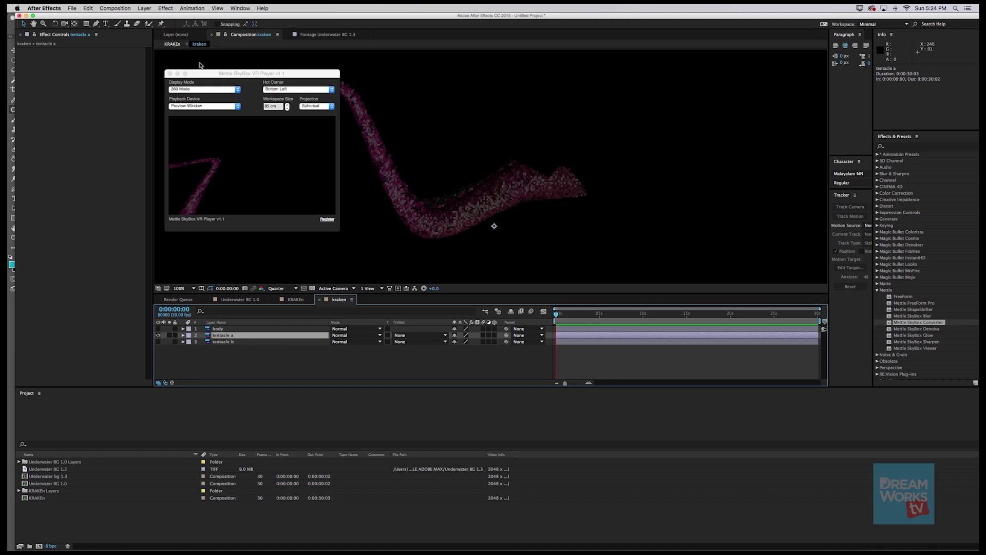
left_click_drag(247, 76, 102, 74)
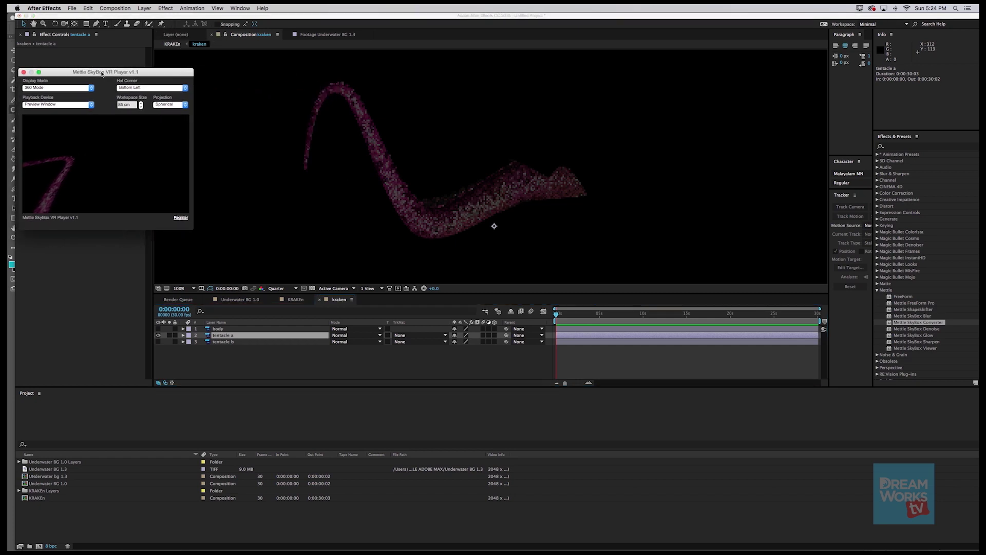
Step: Place four Puppet pins along tentacle a: near the base, at the lower bend, at the upper bend and at the tip
left_click(162, 24)
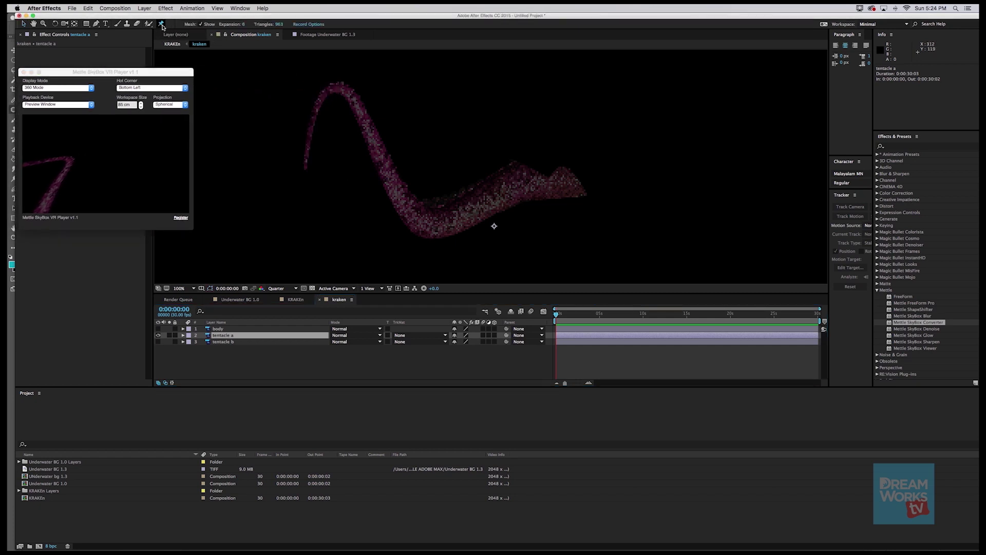
left_click(520, 182)
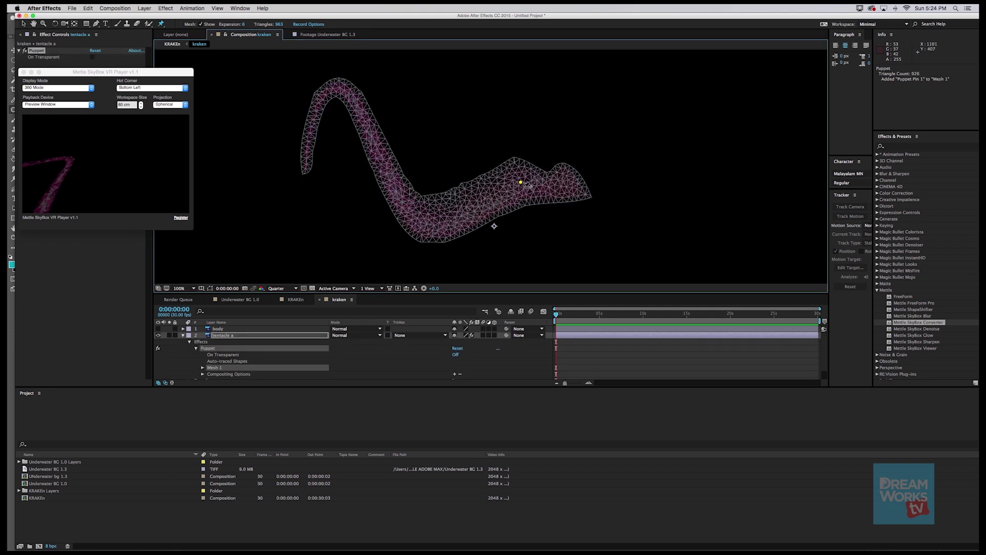
key("period")
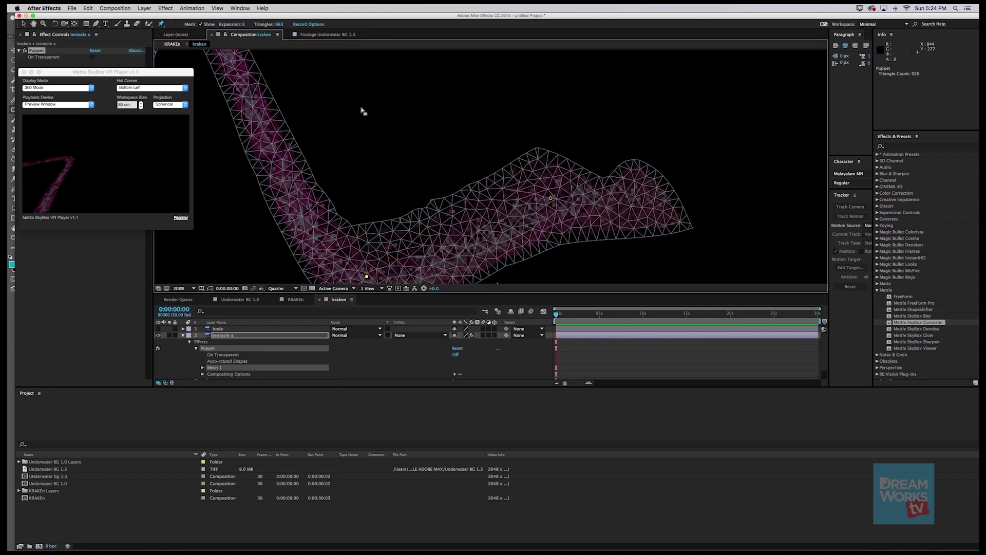
key("comma")
left_click(337, 86)
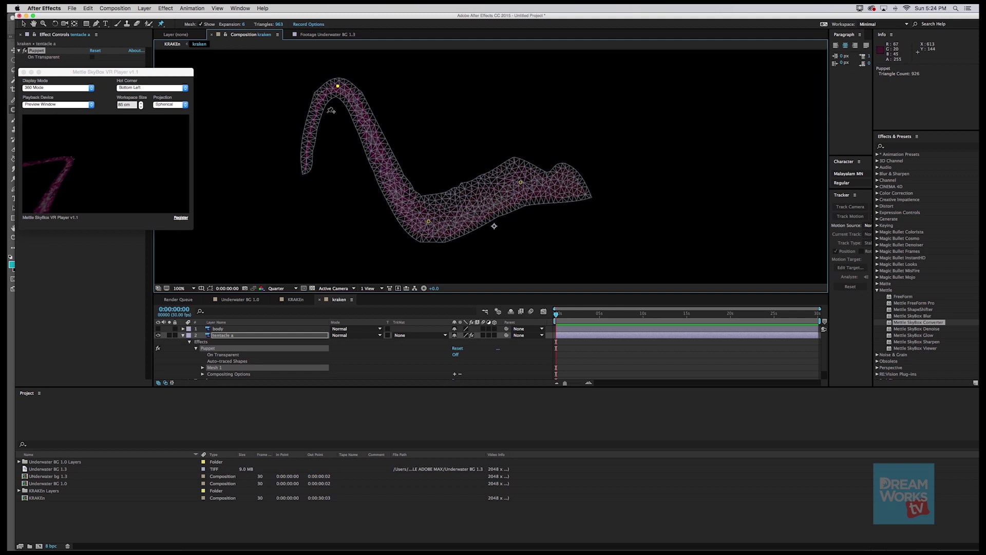
left_click(305, 165)
Step: Expand Mesh 1's Deform group on tentacle a to reveal the Position keyframes of all four puppet pins
scroll(825, 364, "down", 1)
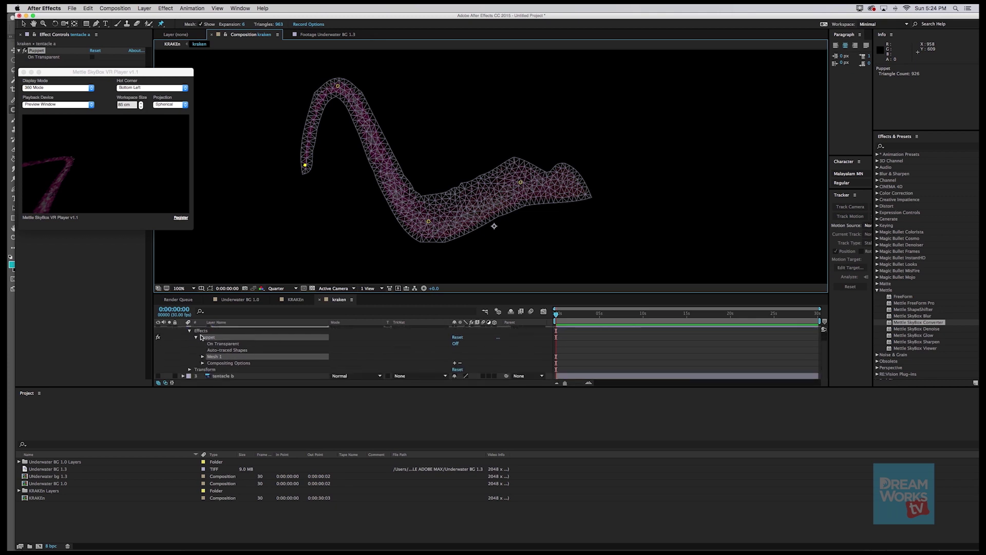
left_click(203, 357)
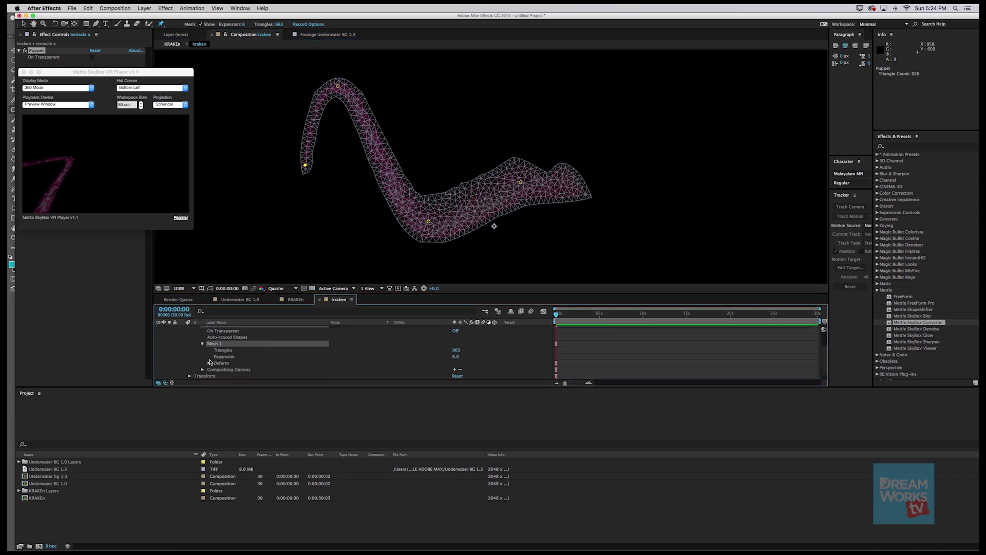
left_click(209, 357)
scroll(659, 366, "down", 1)
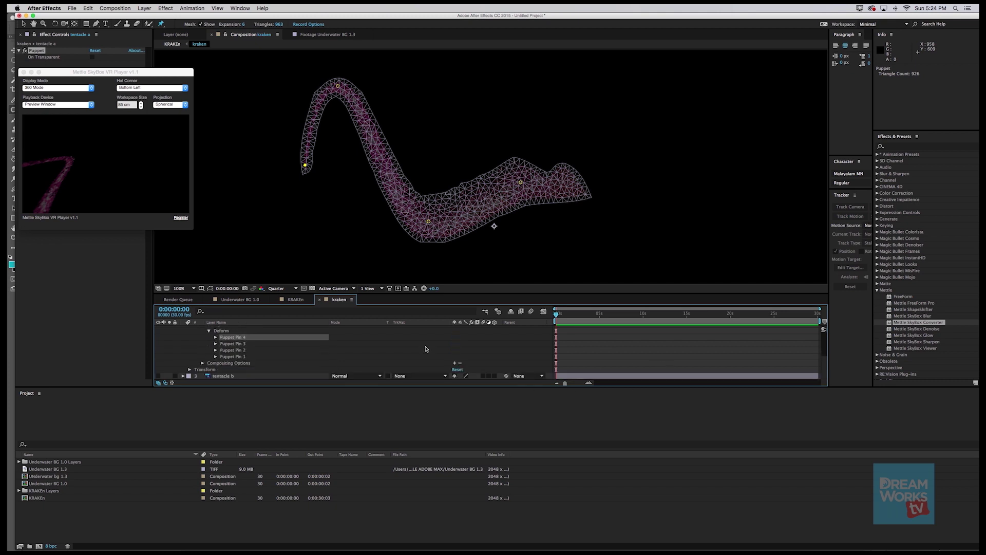
left_click(235, 355, "shift")
left_click(216, 338)
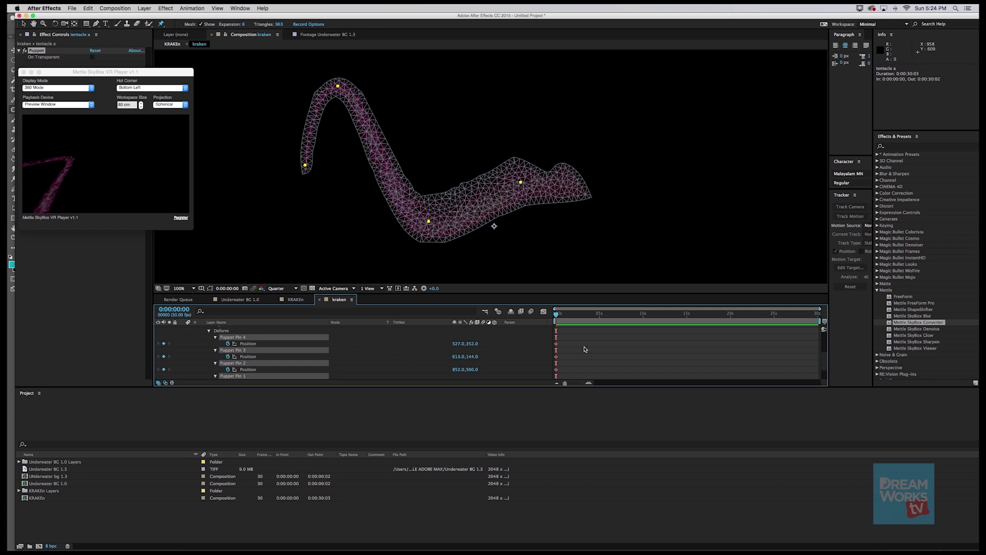
scroll(584, 349, "down", 1)
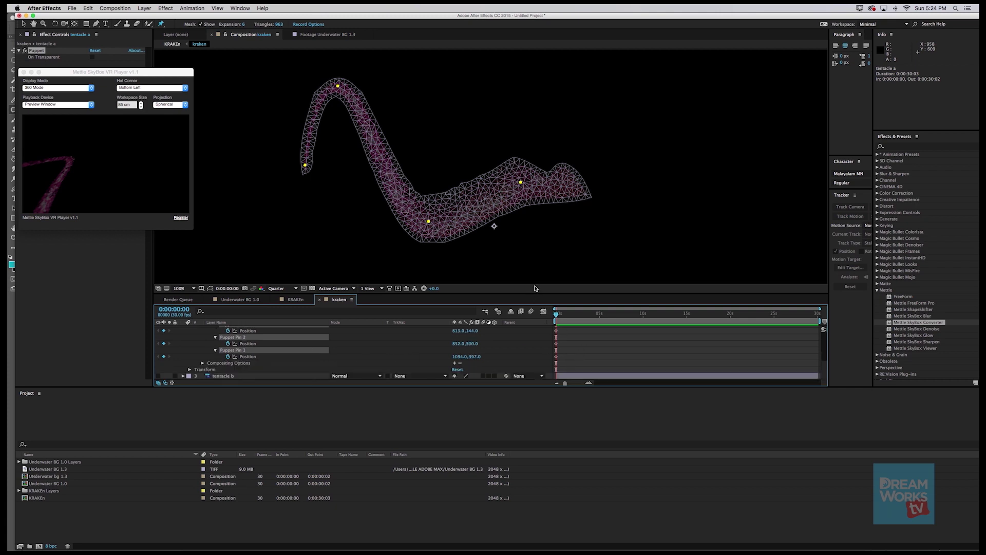
Step: At 0:00:03:00, raise the lower-bend pin, lower the upper-bend pin, extend the tip pin outward, and keyframe the base pin in place
left_click_drag(565, 317, 583, 316)
left_click(429, 178)
left_click_drag(429, 221, 439, 149)
left_click(339, 87)
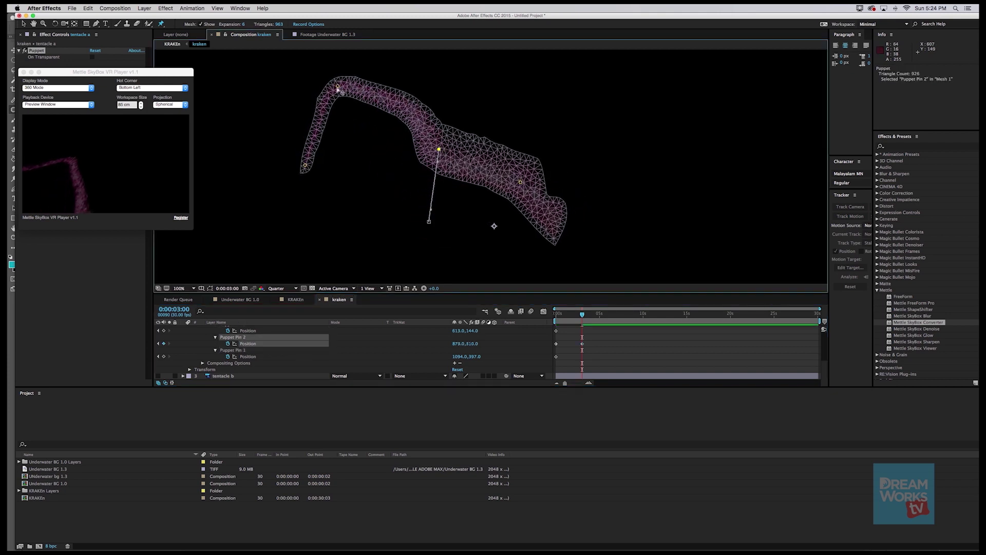
left_click_drag(341, 90, 338, 120)
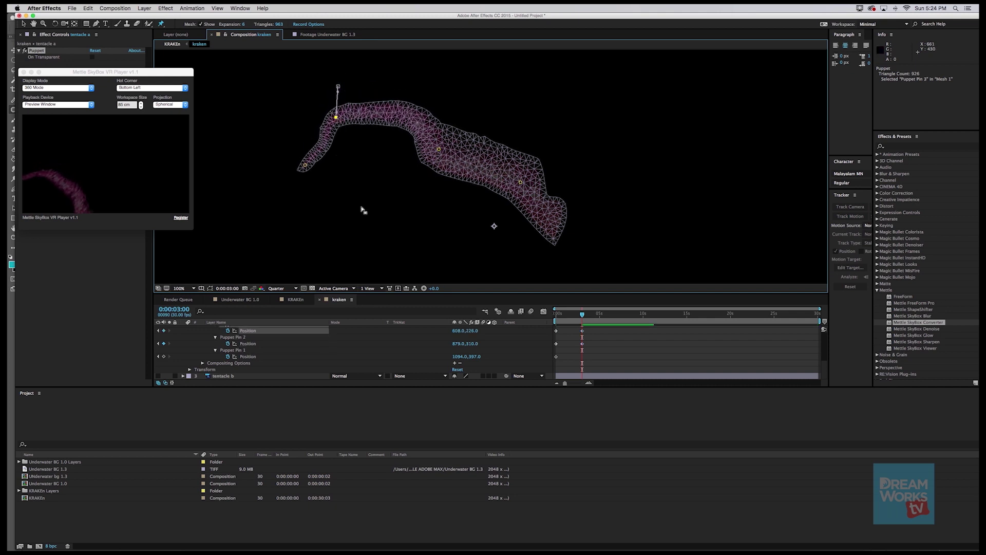
left_click_drag(303, 163, 289, 153)
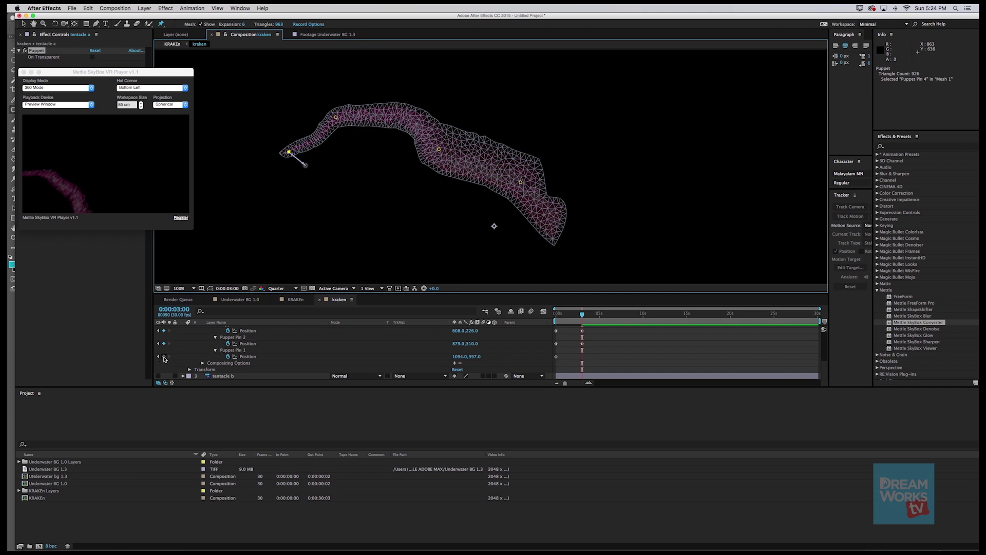
left_click(165, 358)
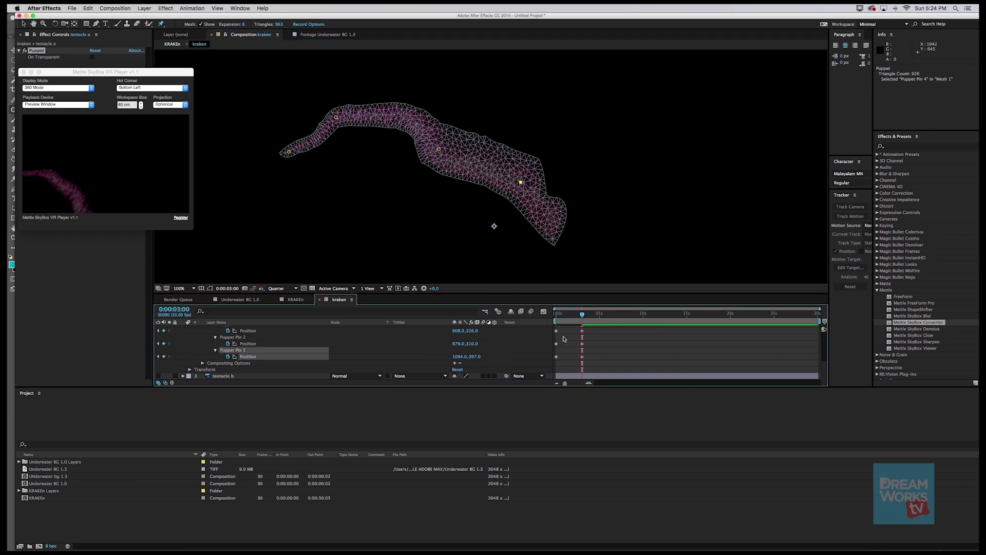
Step: At 0:00:06:20, curl the tentacle by moving Puppet Pin 1 to about 1097,418, Pin 2 to 825,428, Pin 3 to 642,377 and Pin 4 to 704,439
left_click(614, 315)
left_click_drag(438, 149, 419, 195)
left_click_drag(336, 117, 349, 175)
left_click_drag(289, 152, 372, 198)
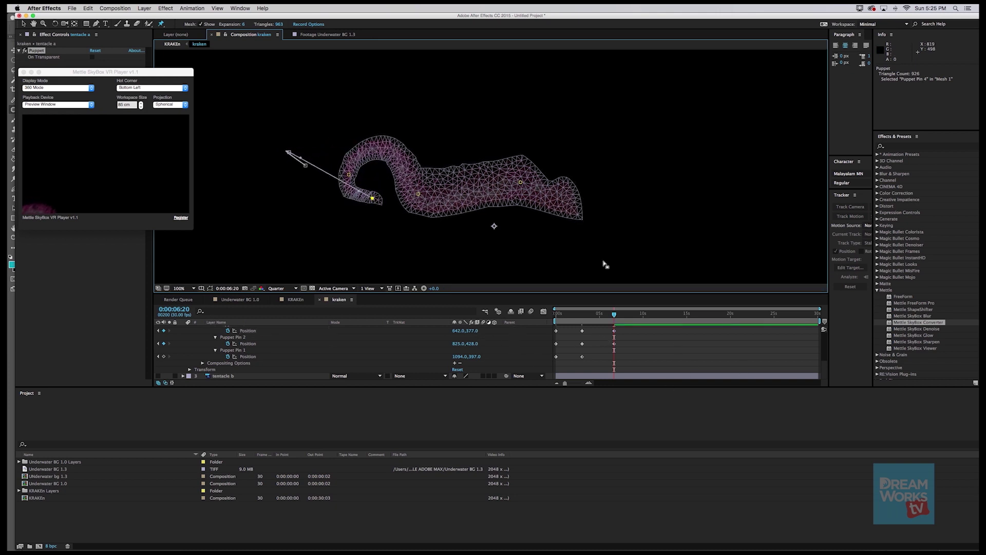
mouse_move(520, 183)
left_mouse_down()
mouse_move(491, 220)
mouse_move(522, 190)
left_mouse_up()
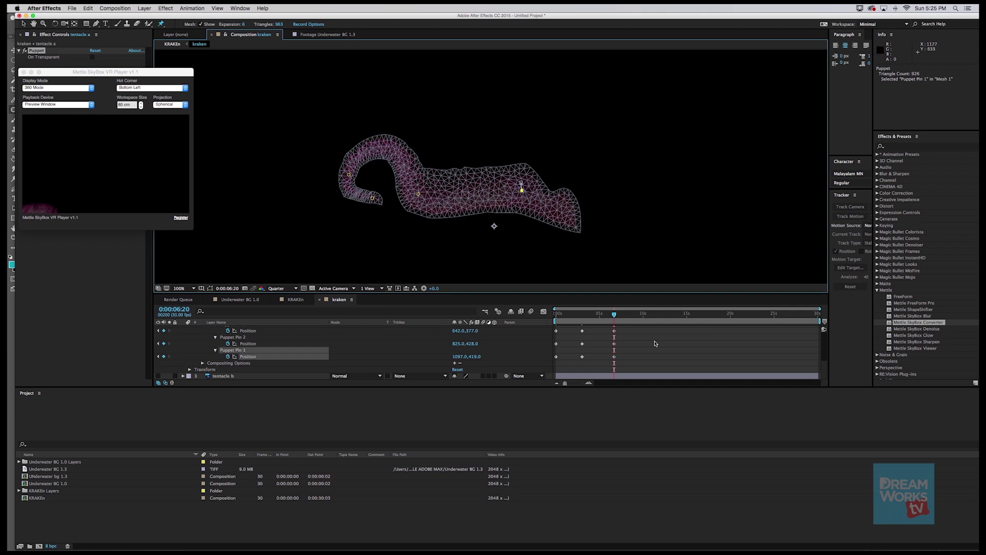
Step: Copy all the puppet pins' Position keyframes and paste them at 0:00:10:07 to repeat the tentacle motion
scroll(824, 360, "up", 2)
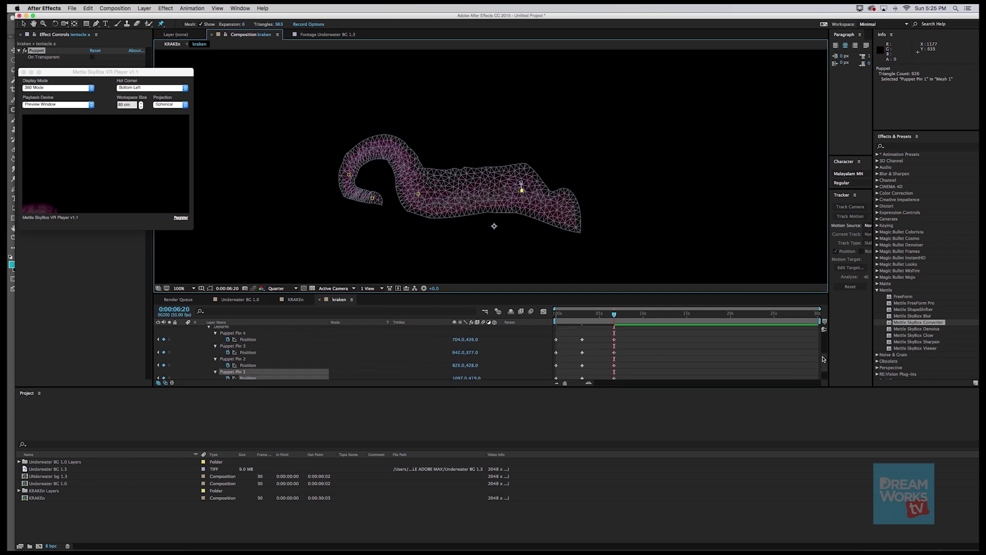
left_click_drag(610, 312, 529, 385)
scroll(625, 335, "down", 1)
key("ctrl+c")
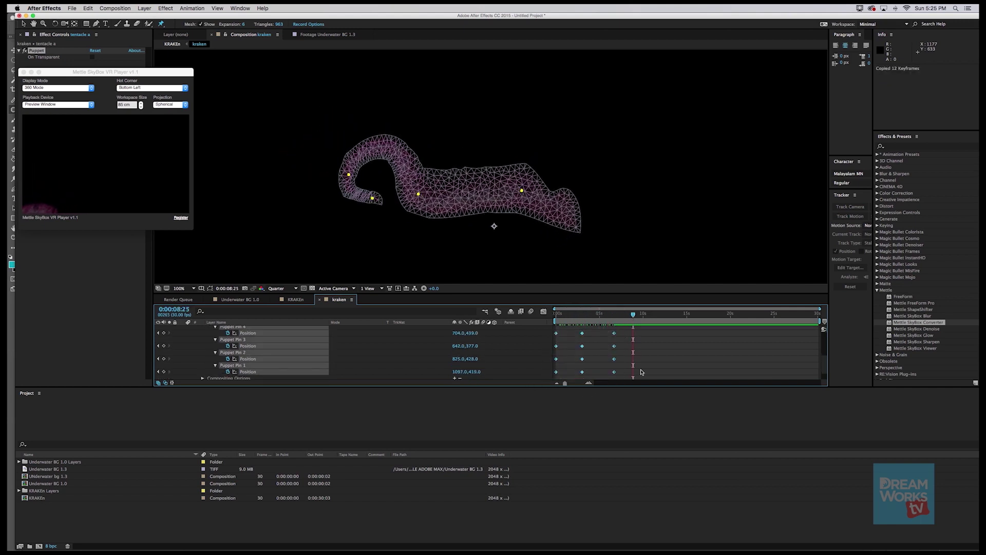
key("super+v")
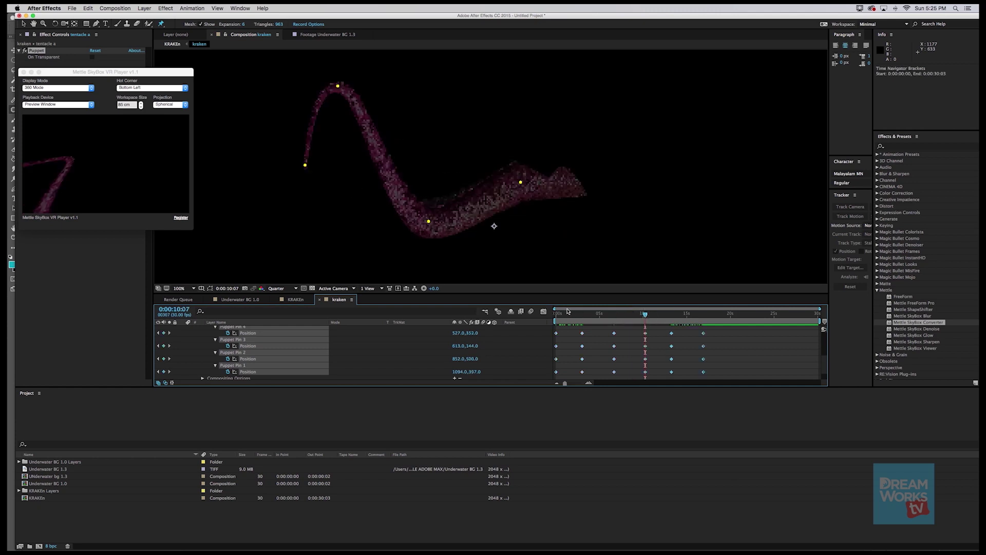
Step: Copy all of tentacle a's puppet pin Position keyframes and paste them at 0:00:18:26 to repeat the motion
left_click_drag(575, 316, 521, 379)
key("super+c")
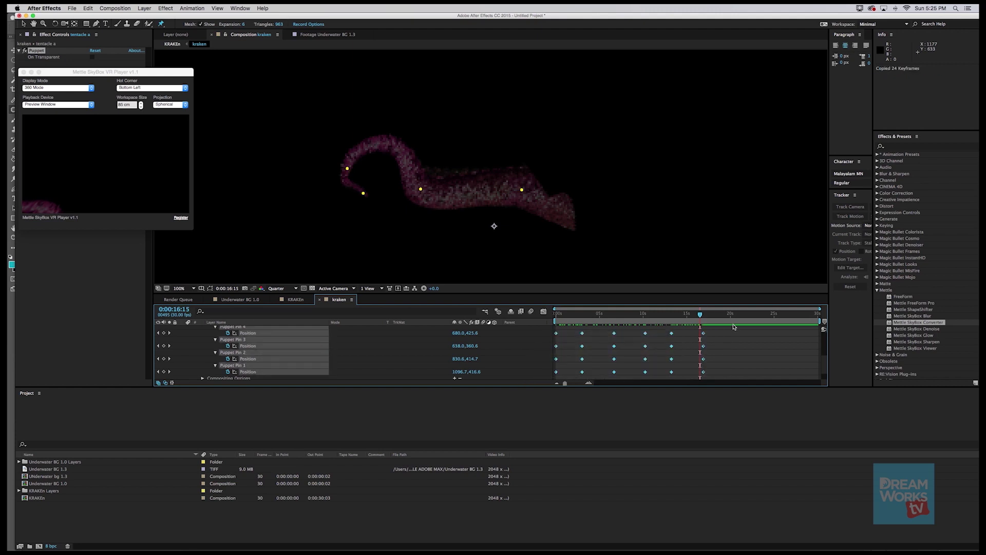
left_click(721, 314)
key("super+v")
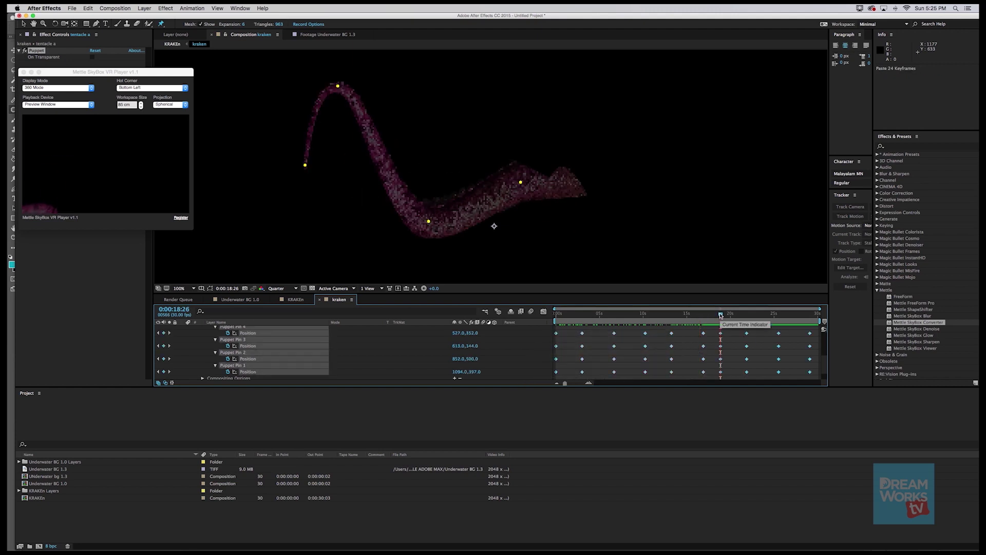
left_click_drag(720, 314, 611, 317)
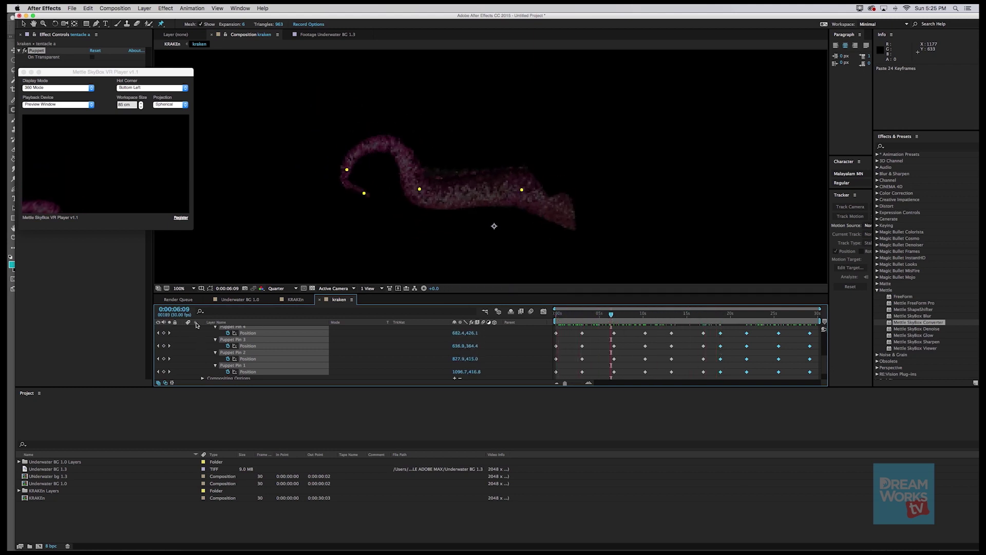
Step: Collapse tentacle a's properties, isolate tentacle b by showing it and hiding tentacle a, and select the tentacle b layer
scroll(196, 331, "up", 5)
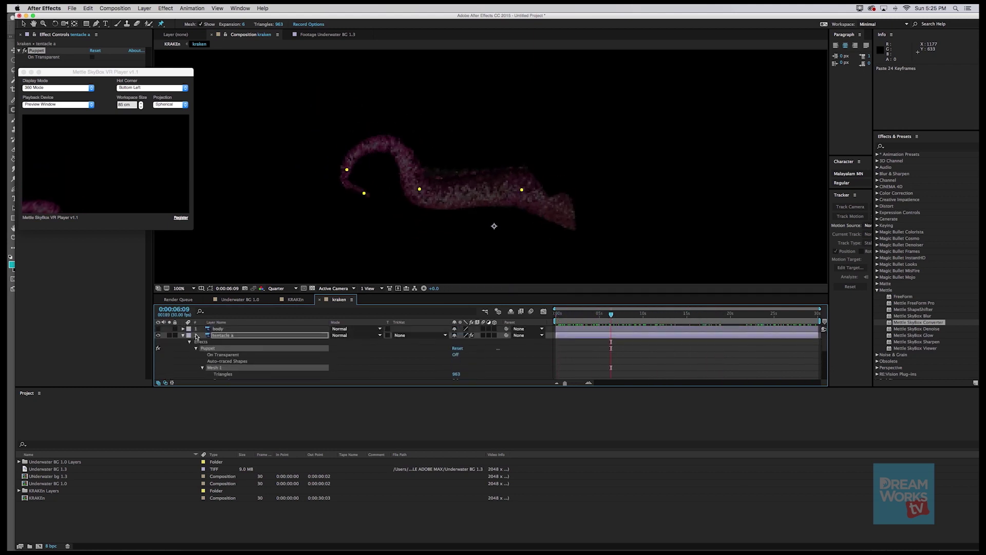
left_click(184, 336)
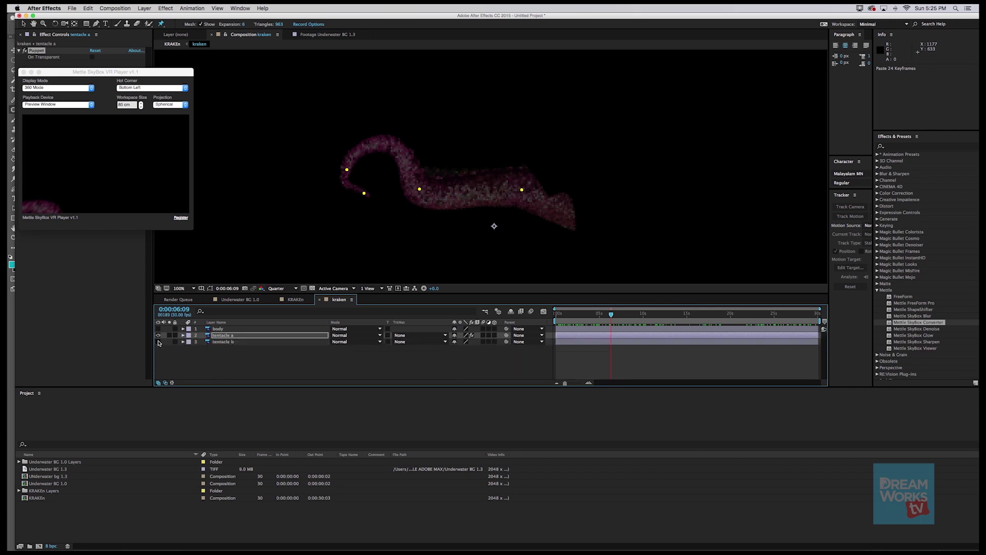
left_click(159, 329)
left_click(159, 329)
left_click(158, 342)
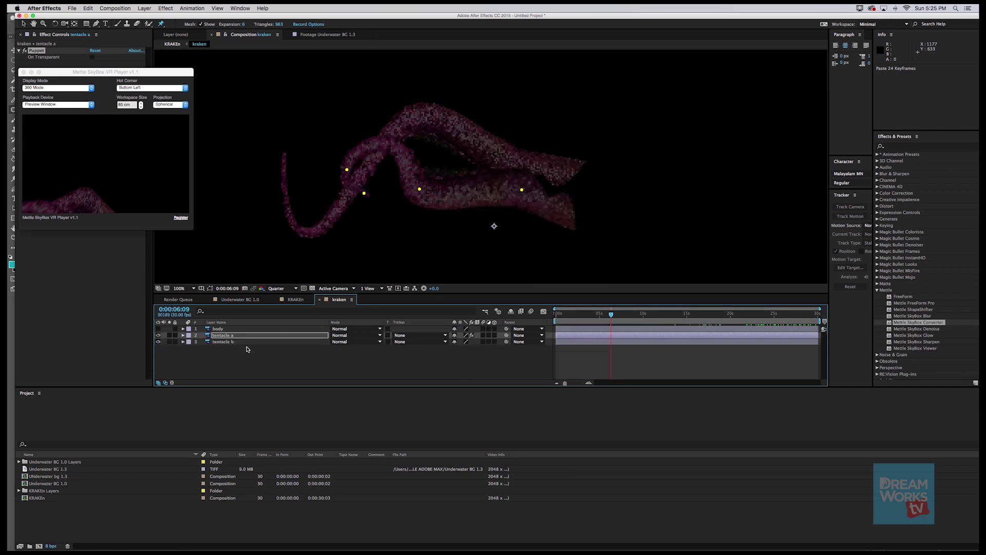
left_click(158, 335)
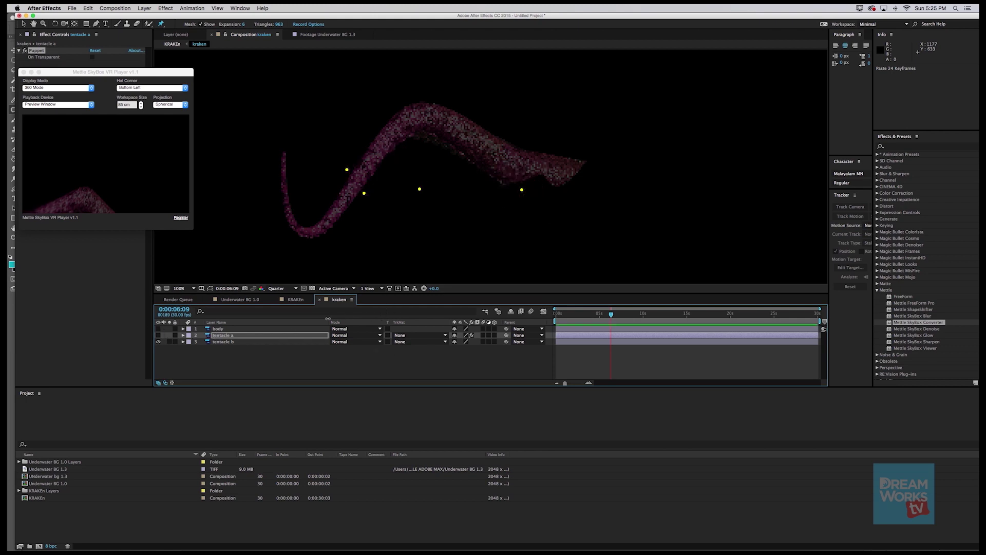
left_click(231, 341)
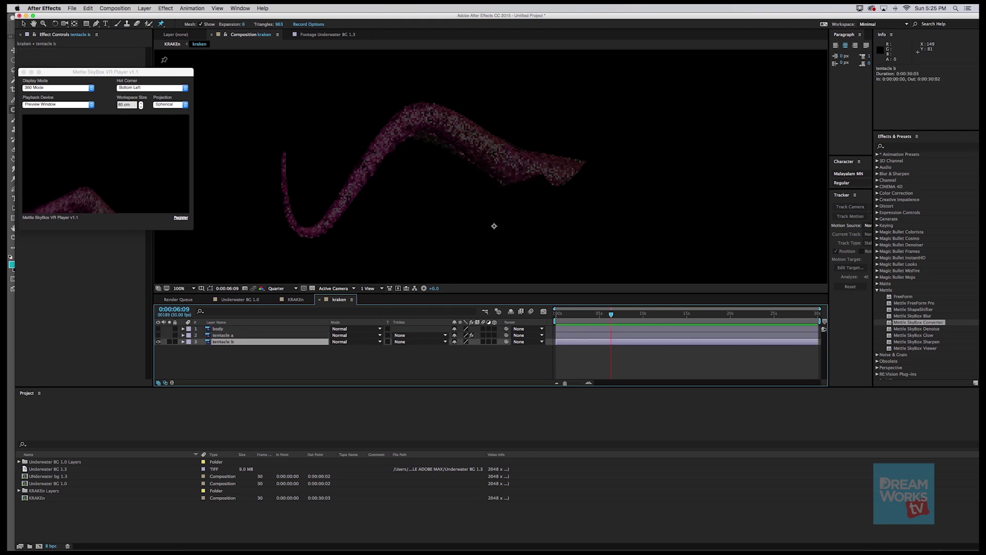
Step: Place four puppet pins on tentacle b, at its base, upper bend, lower bend and tip
left_click(546, 162)
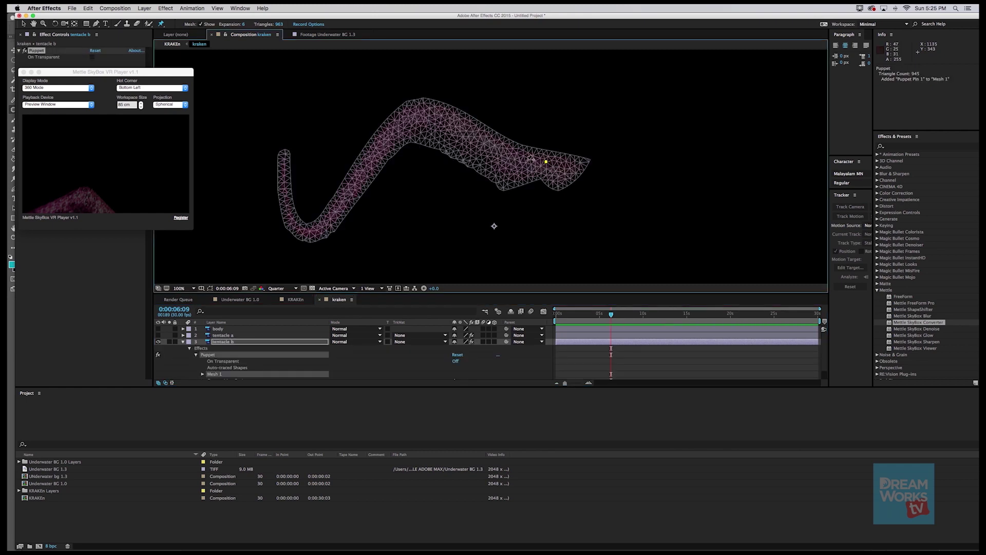
left_click(421, 114)
left_click(354, 188)
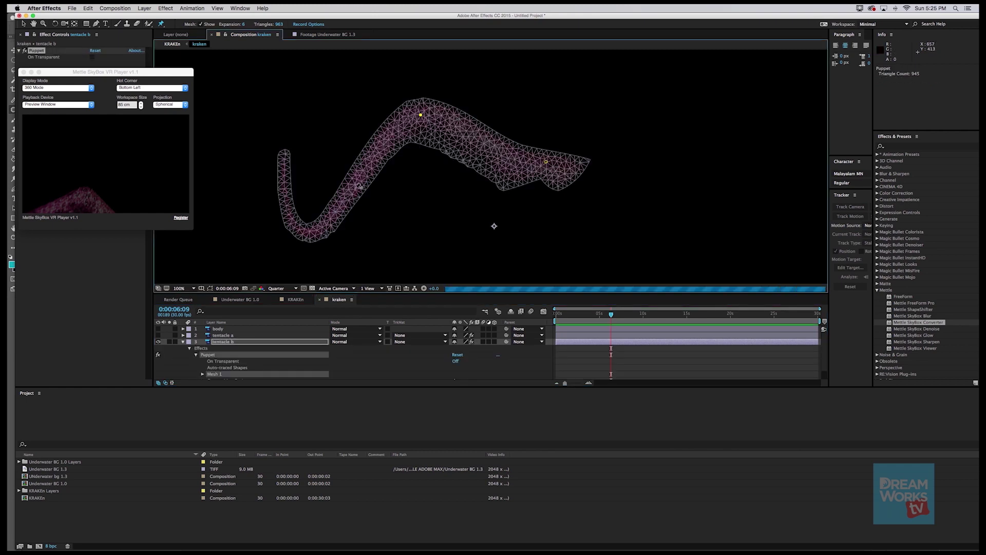
key("cmd+z")
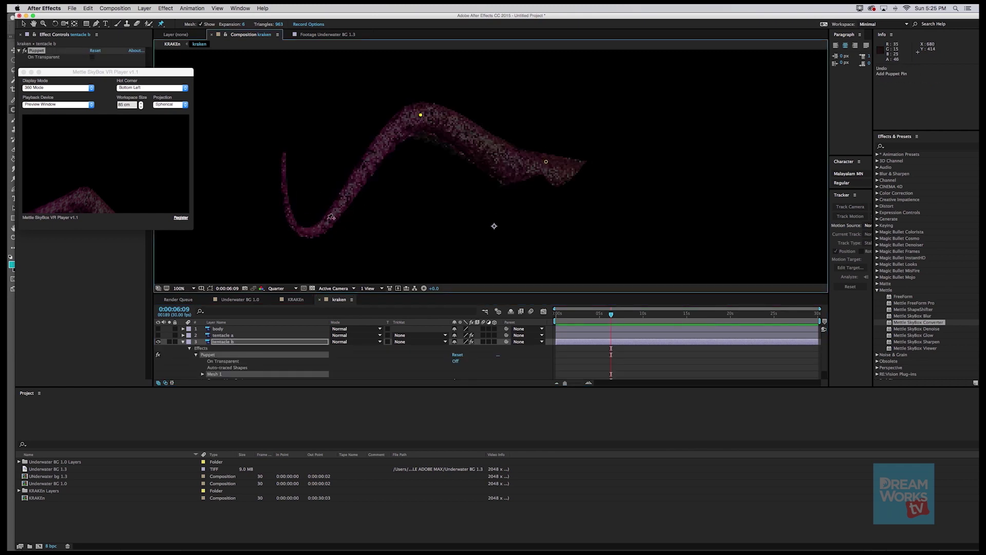
left_click(317, 232)
left_click(282, 154)
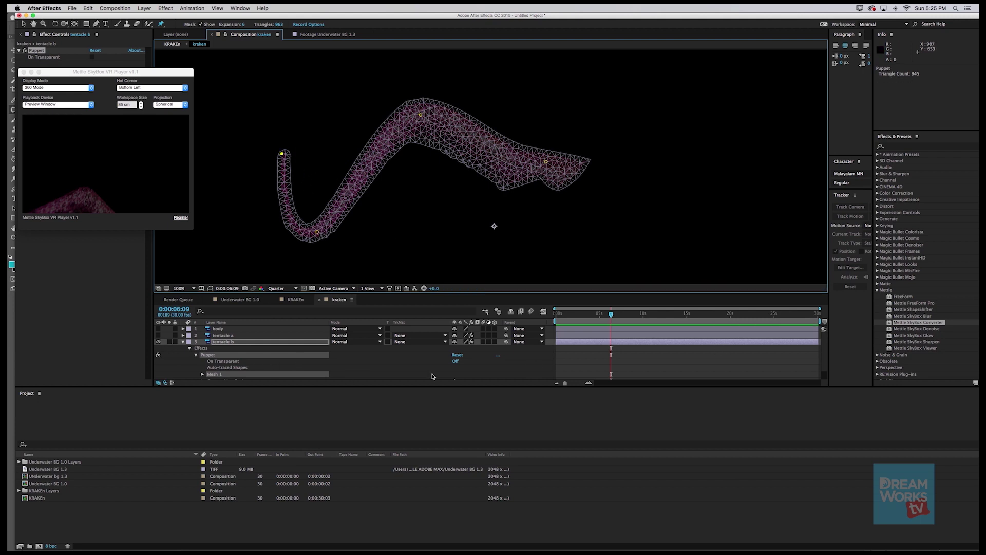
Step: Reveal the Position keyframes of tentacle b's four puppet pins and shift them to 0:00:00:09
scroll(459, 356, "down", 2)
left_click(203, 363)
scroll(276, 358, "down", 3)
left_click(210, 363)
scroll(302, 351, "down", 4)
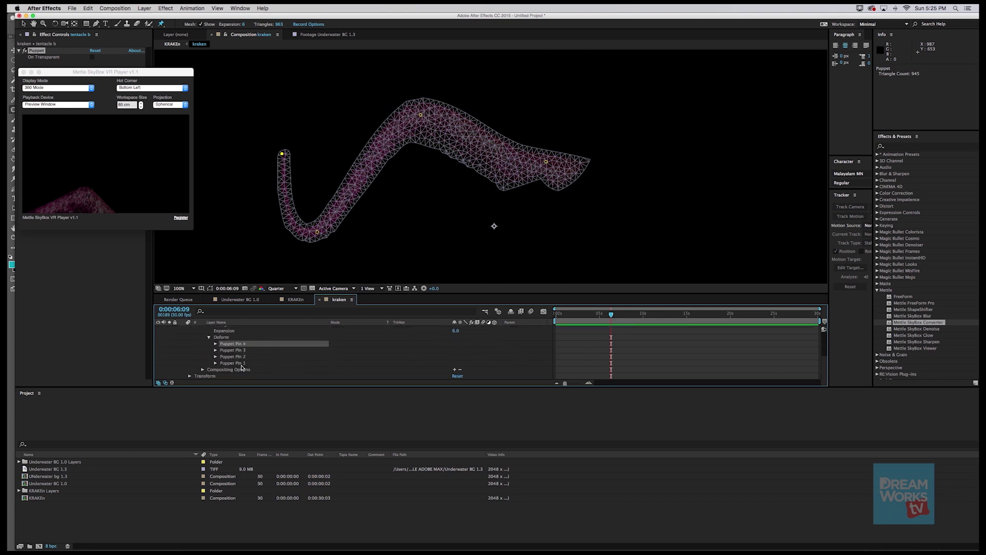
left_click_drag(242, 367, 210, 345)
left_click(216, 344)
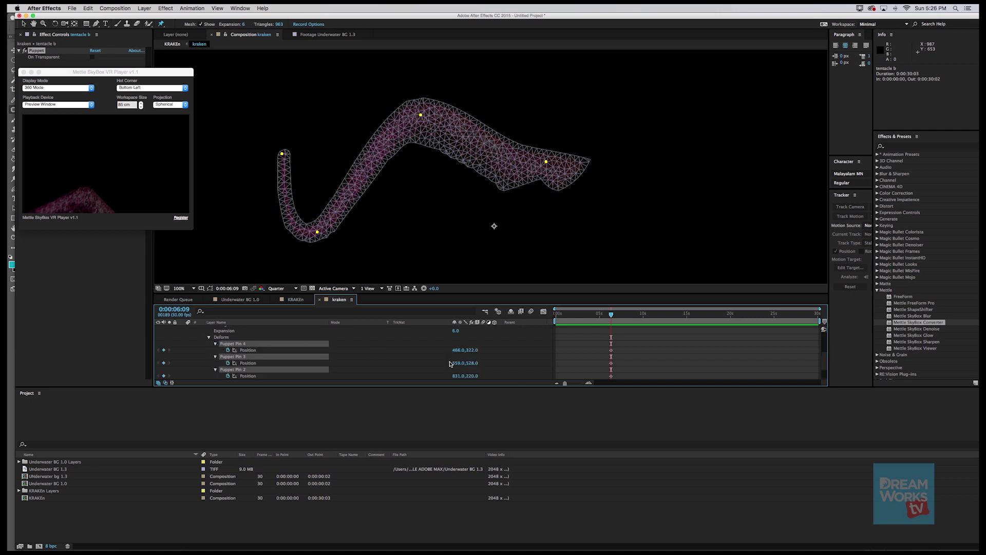
scroll(543, 360, "down", 3)
scroll(617, 363, "up", 1)
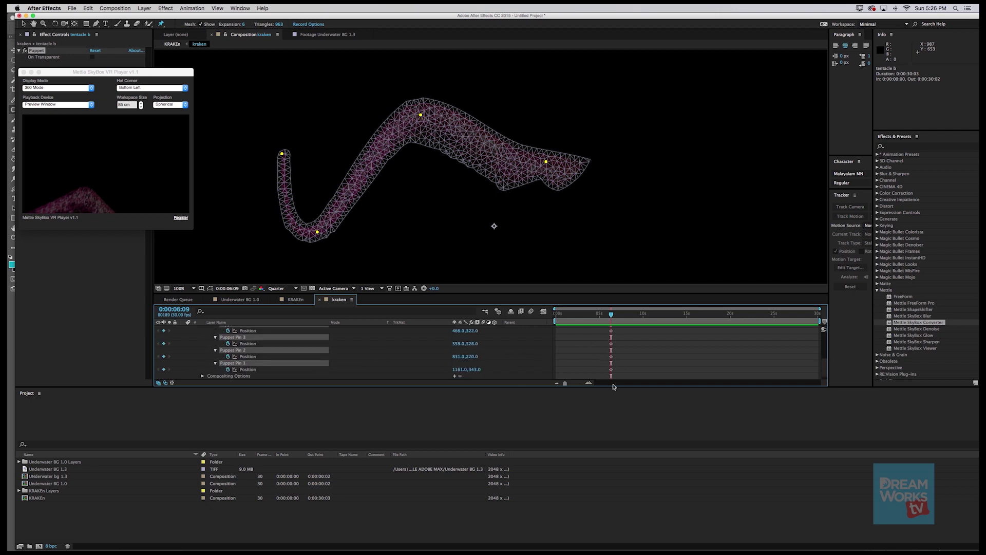
left_click_drag(608, 386, 611, 445)
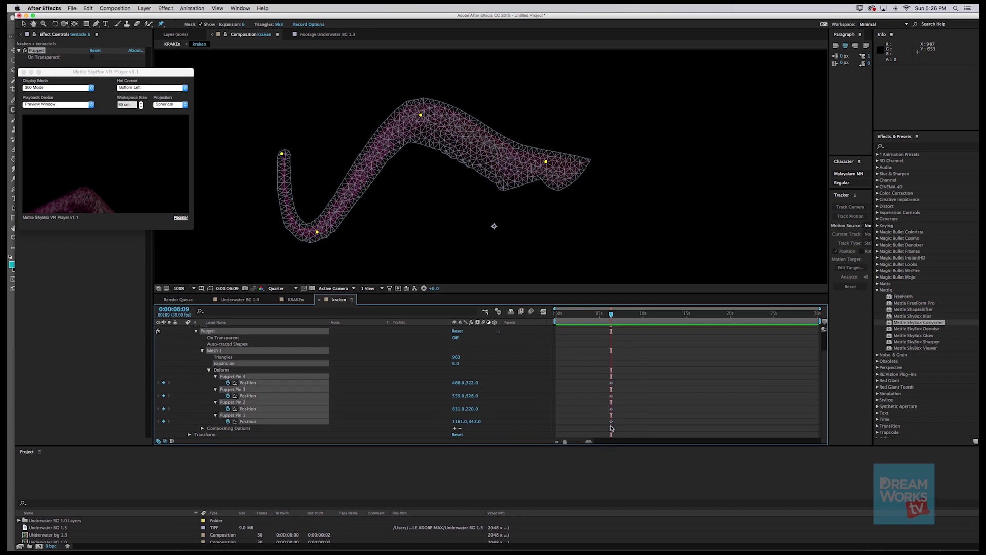
left_click_drag(611, 424, 556, 424)
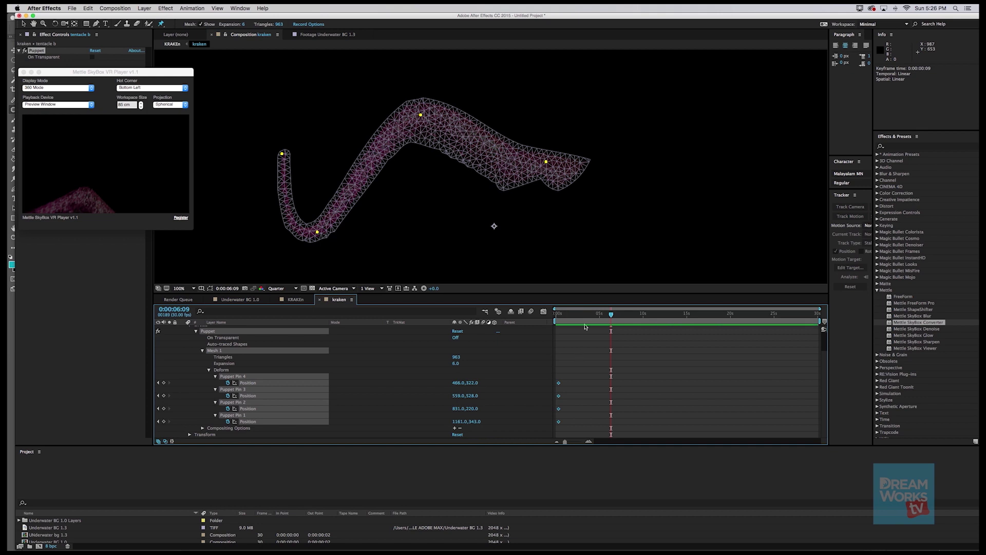
Step: At 0:00:03:18, move tentacle b's Puppet Pin 1 to about 1165,365, Pin 2 to 798,390, Pin 3 to 560,468 and Pin 4 to 331,448
left_click(445, 205)
left_click_drag(422, 117, 408, 180)
left_click_drag(282, 154, 231, 202)
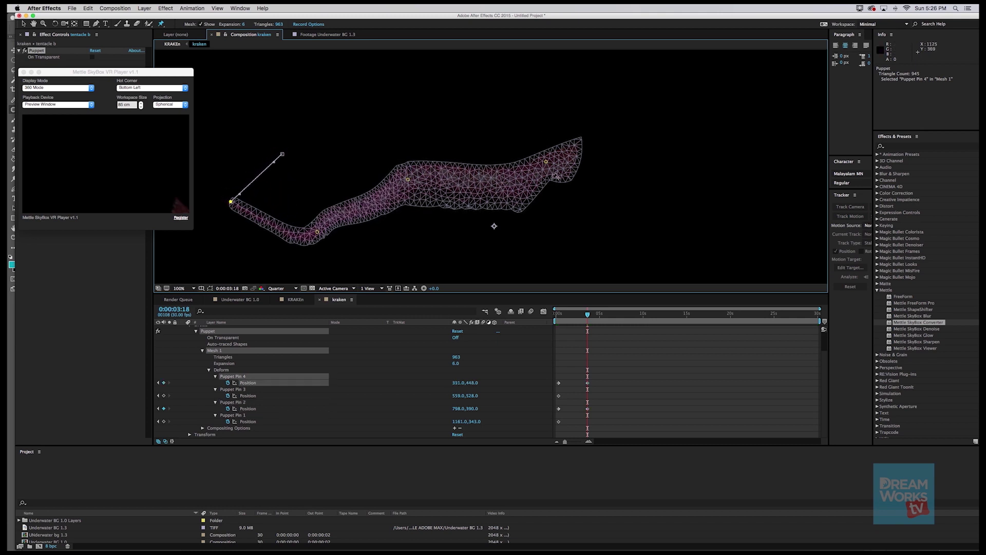
left_click_drag(546, 159, 548, 170)
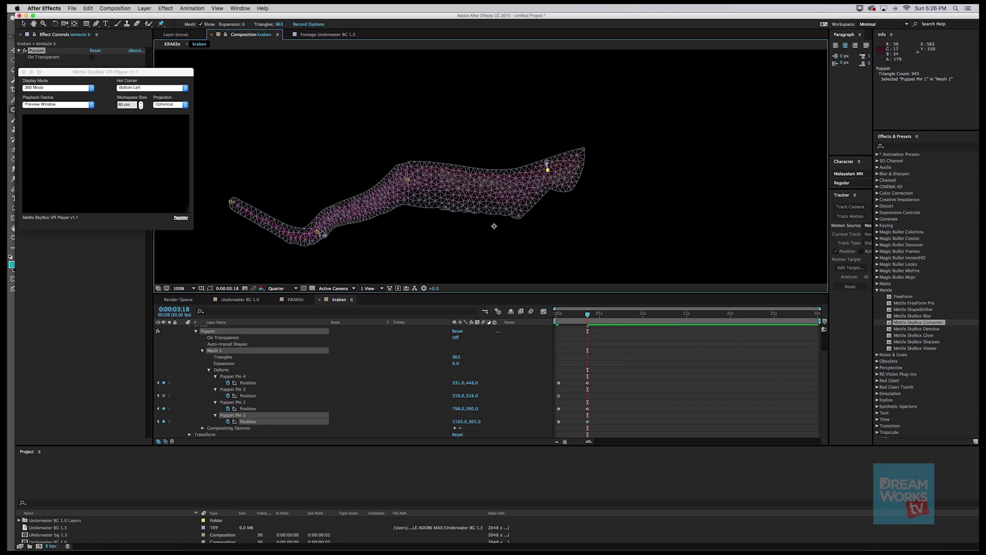
left_click_drag(318, 231, 317, 209)
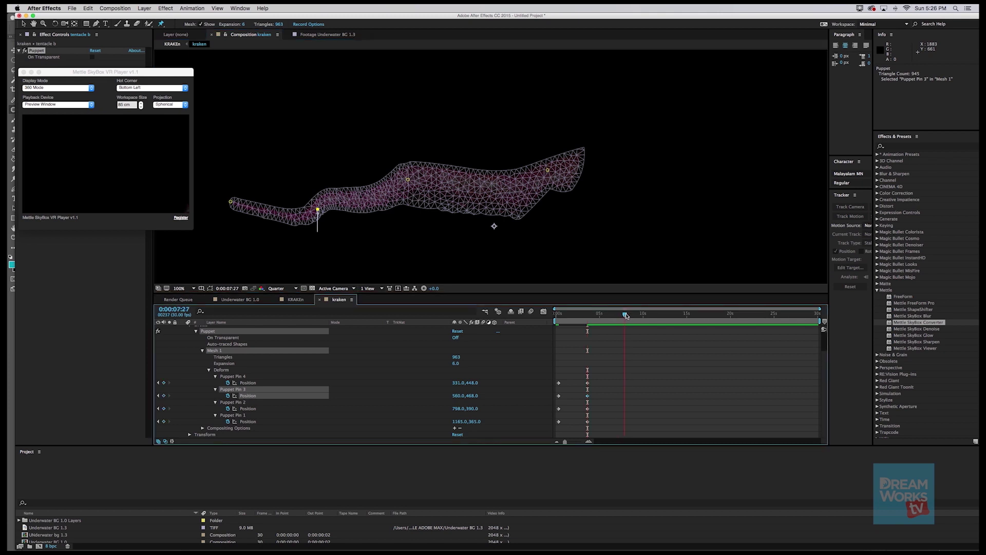
Step: At 0:00:07:24, lower Puppet Pin 2 to about 820,481 and curl the tentacle tip by moving Pin 4 to 648,488
left_click(623, 314)
left_click_drag(232, 204, 234, 224)
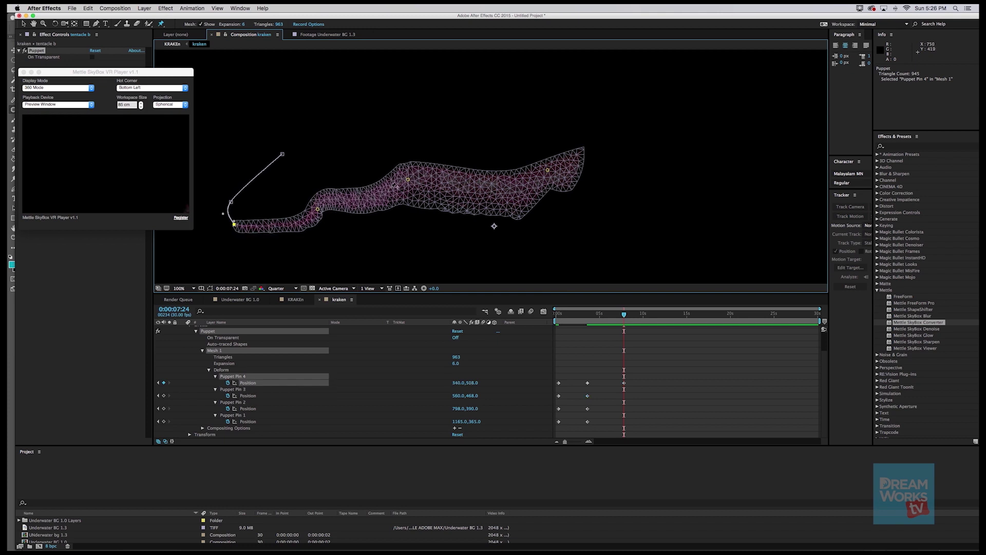
left_click(405, 179)
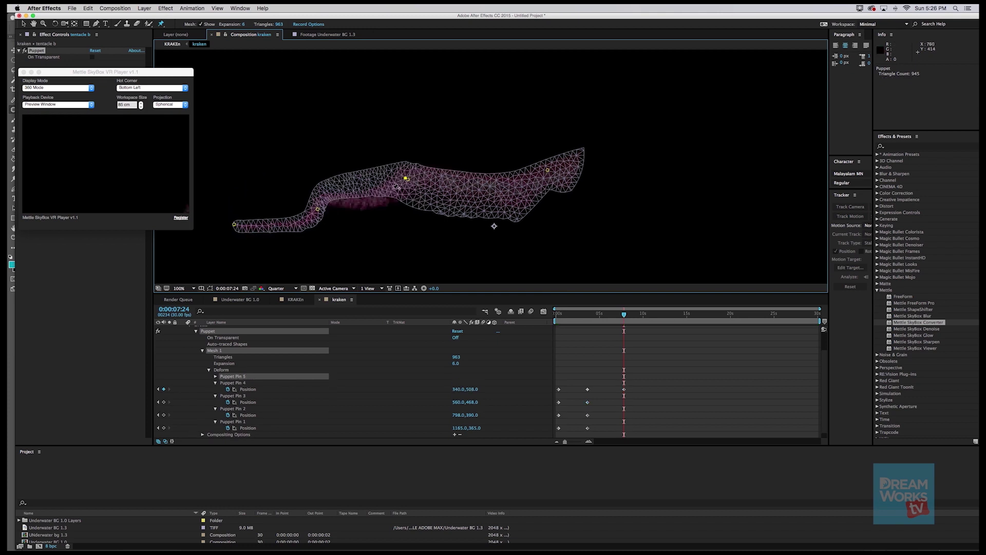
key("super+z")
left_click_drag(414, 190, 417, 214)
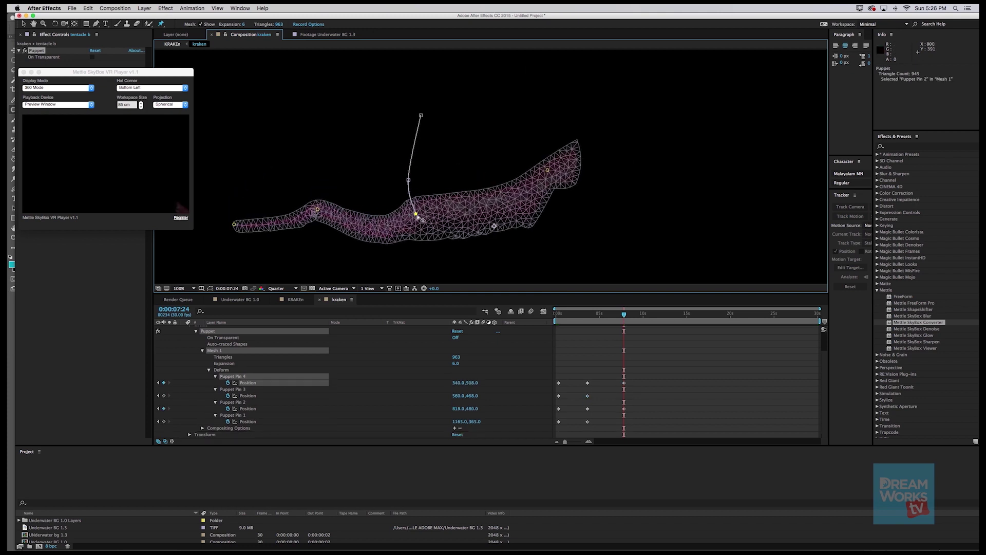
left_click(238, 227)
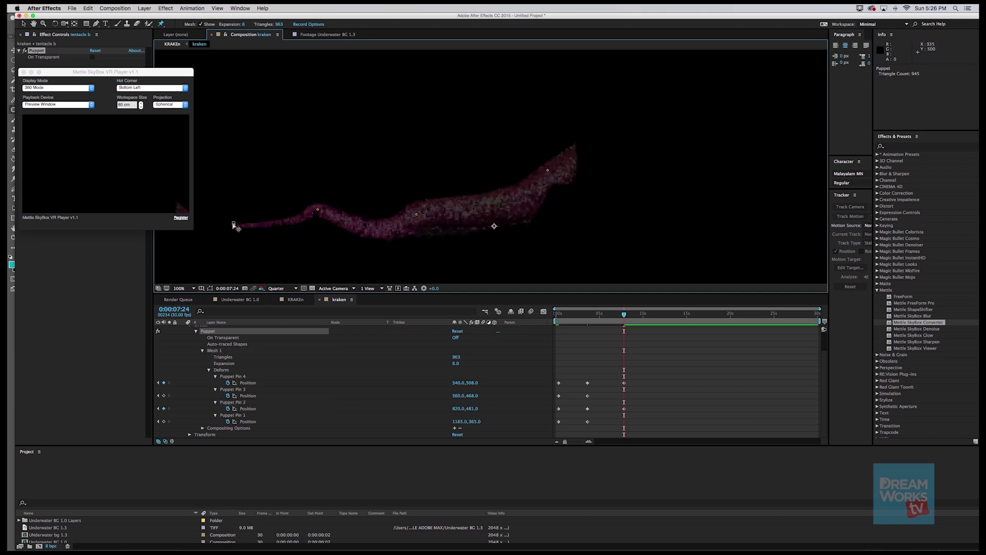
left_click_drag(234, 226, 351, 217)
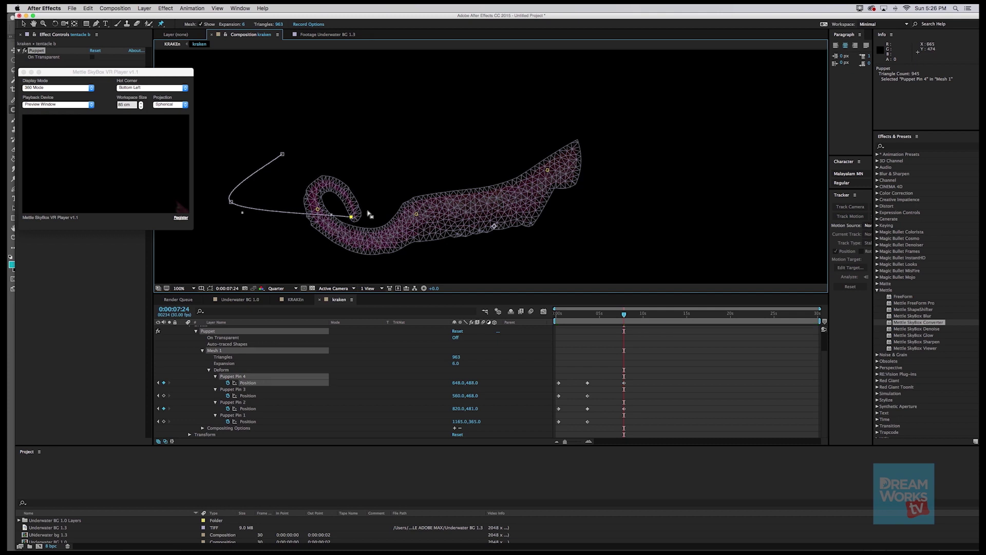
Step: Refine the curled pose by moving Puppet Pin 2 to about 816,483, Pin 3 to 556,477 and Pin 1 to 1173,387
left_click(414, 213)
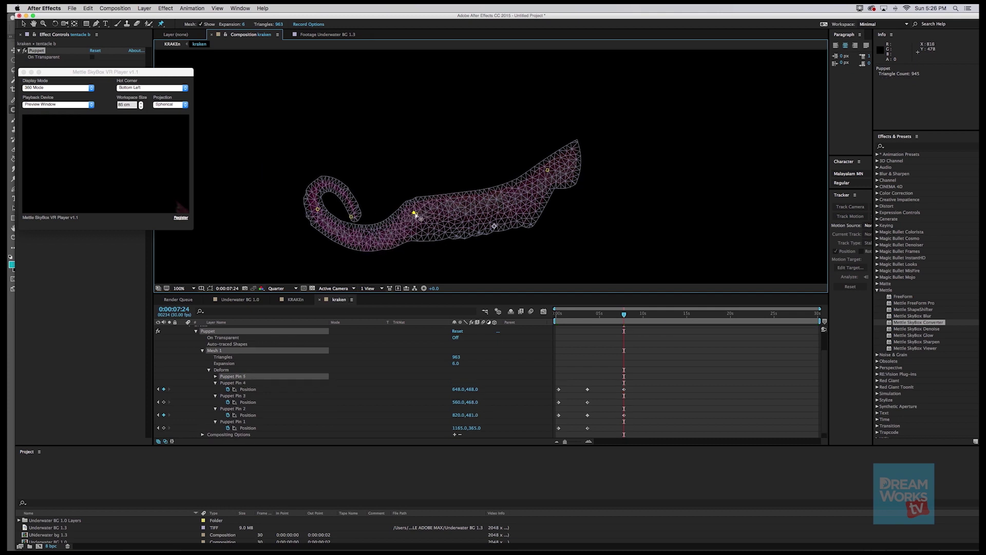
key("super+z")
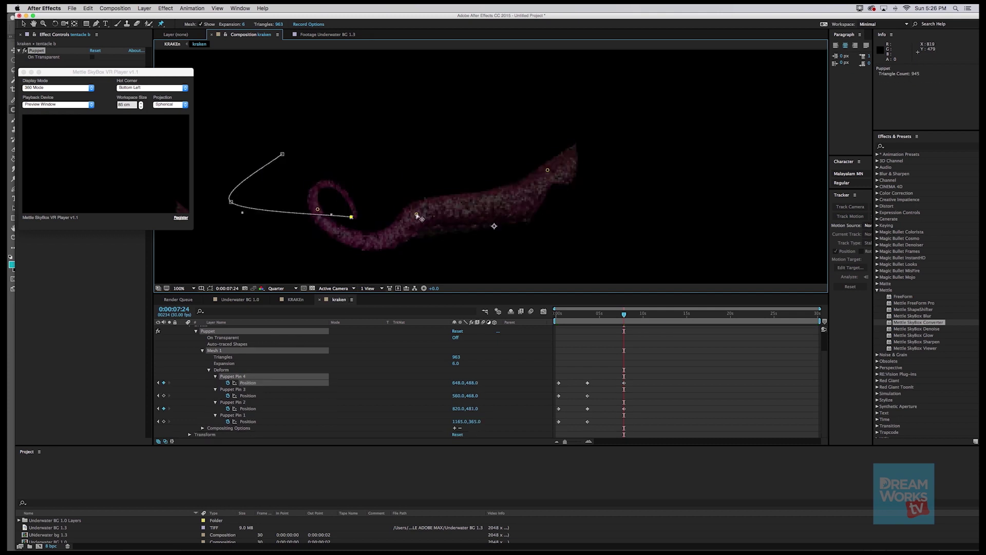
left_click_drag(418, 215, 416, 215)
left_click_drag(318, 209, 317, 212)
left_click_drag(550, 169, 554, 178)
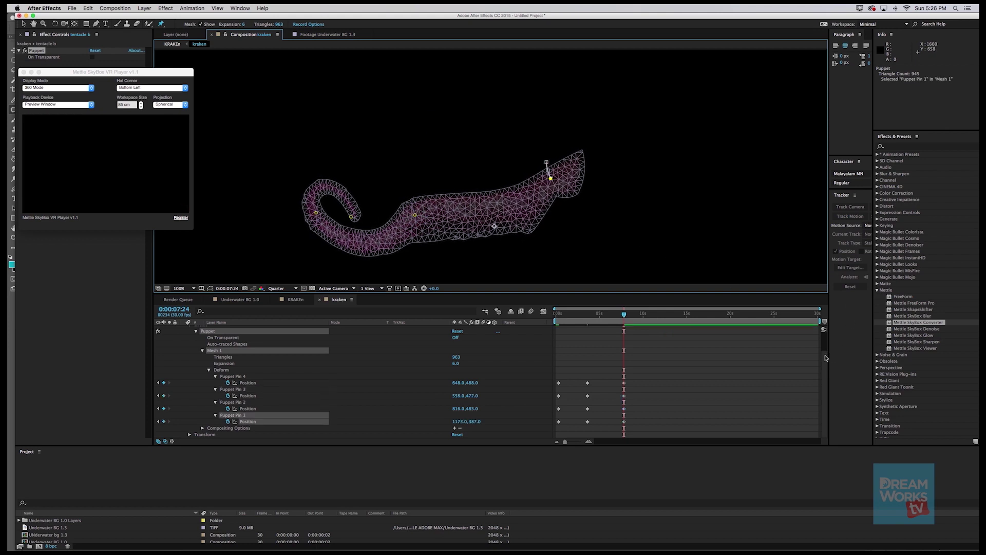
Step: Copy all of tentacle b's pin Position keyframes and paste them twice, first at 0:00:11:11, to repeat the motion through the timeline
left_click_drag(655, 370, 540, 439)
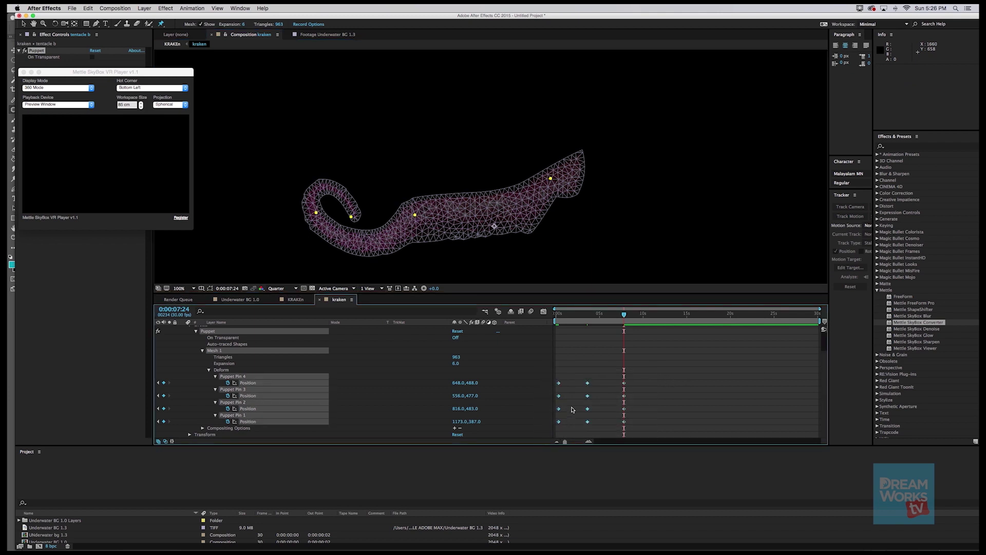
key("cmd+c")
left_click_drag(651, 314, 655, 314)
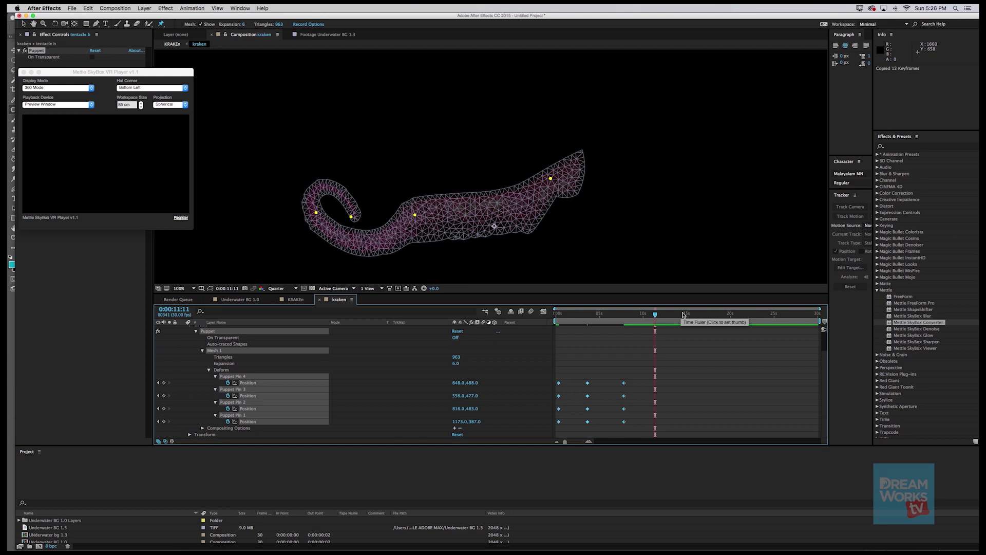
key("cmd+v")
left_click_drag(556, 315, 551, 339)
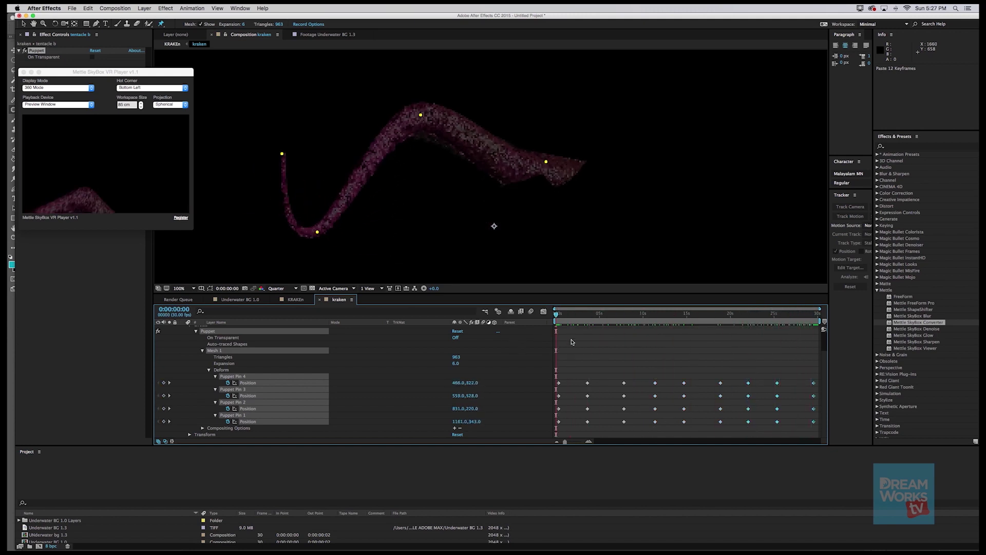
Step: Collapse tentacle b's Puppet effect, show the body and tentacle a layers again, and activate the Puppet Pin tool
left_click(195, 332)
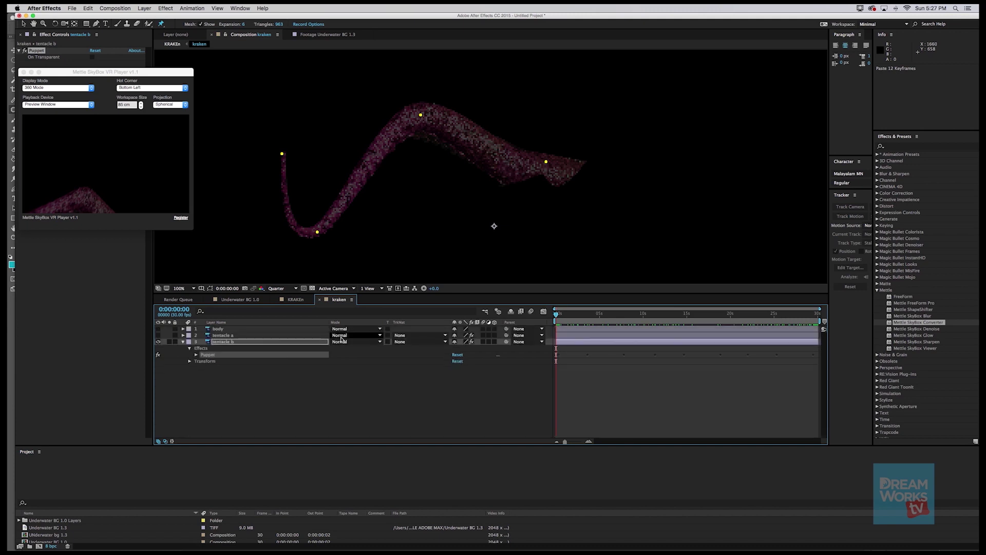
left_click(158, 330)
left_click(158, 329)
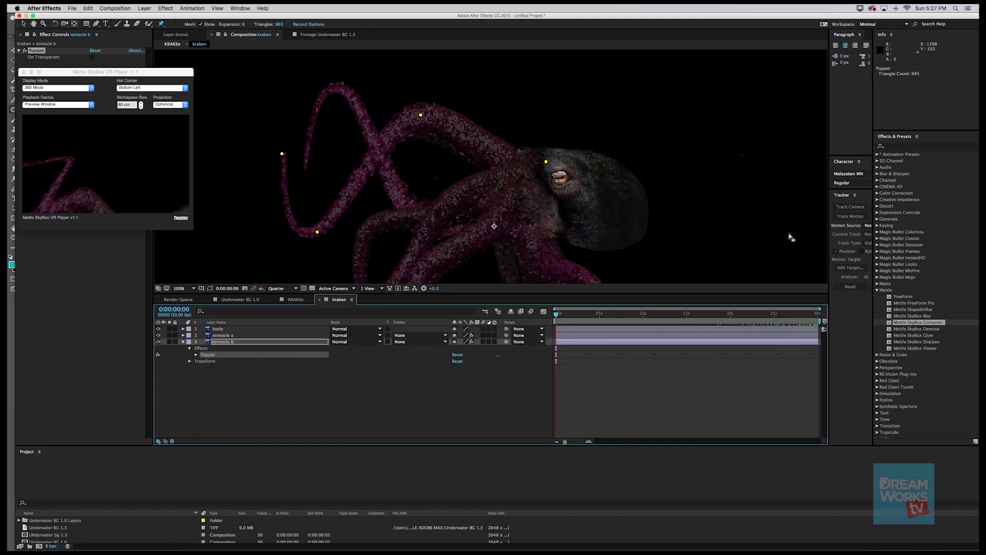
left_click_drag(598, 237, 587, 124)
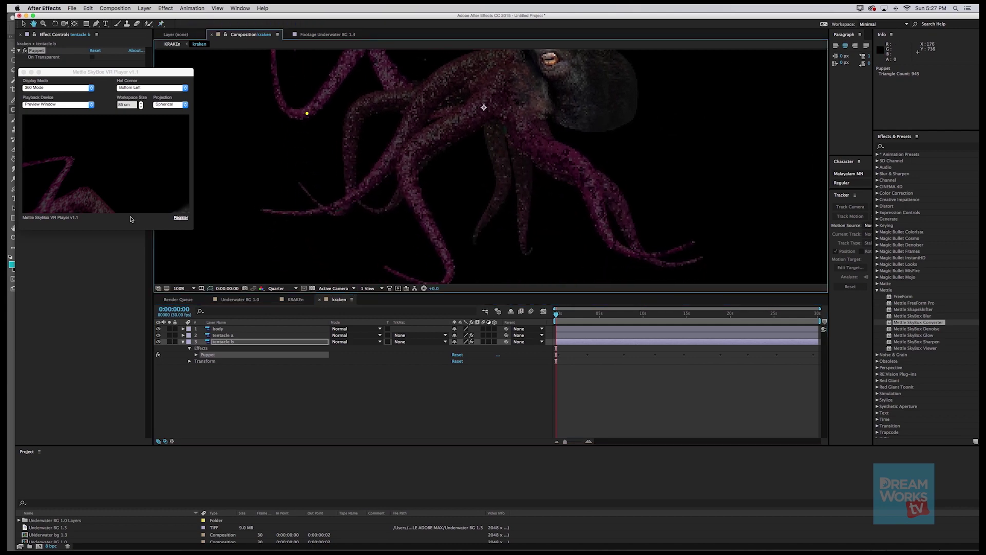
left_click(162, 24)
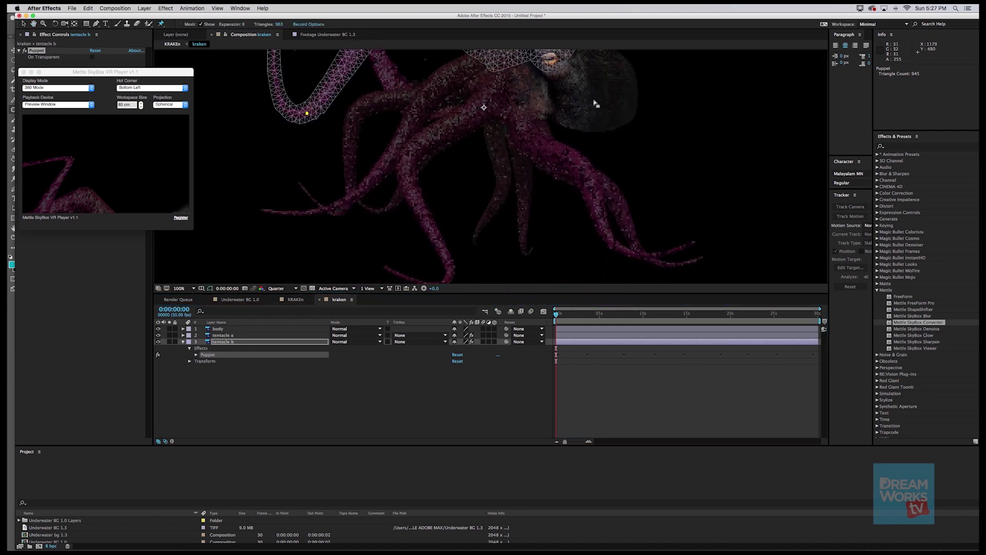
Step: Place four Puppet pins on the body layer: head about 1223,477, and tentacles about 780,932, 820,668 and 1308,728
left_click(218, 328)
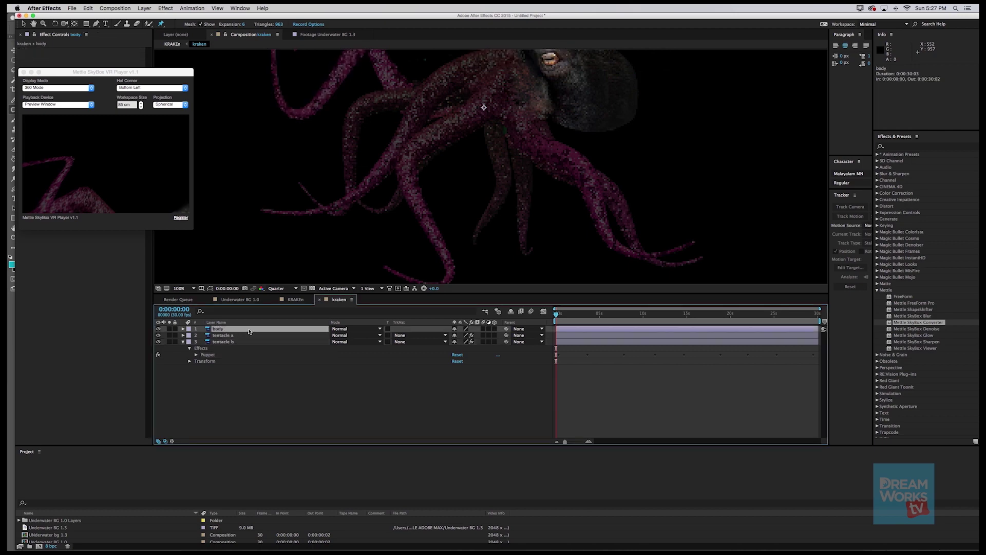
left_click(559, 94)
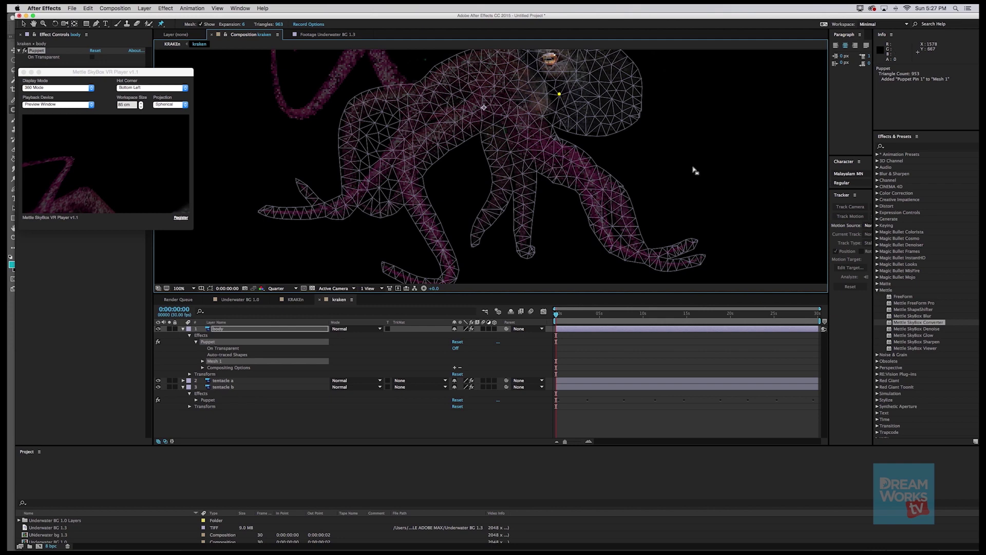
key("h")
mouse_move(684, 172)
left_mouse_down()
mouse_move(672, 154)
mouse_move(649, 163)
mouse_move(668, 171)
left_mouse_up()
key("comma")
key("comma")
key("comma")
key("comma")
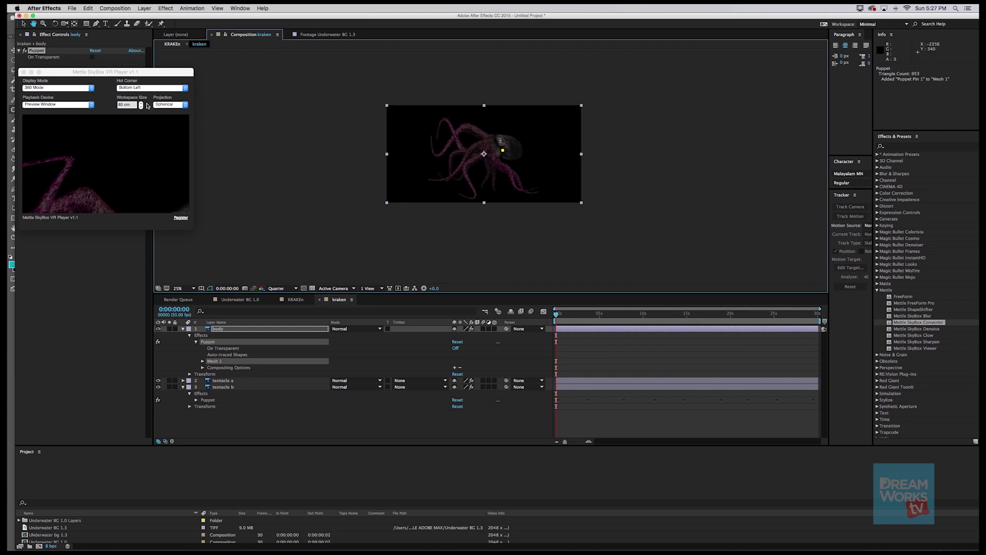
left_click(160, 24)
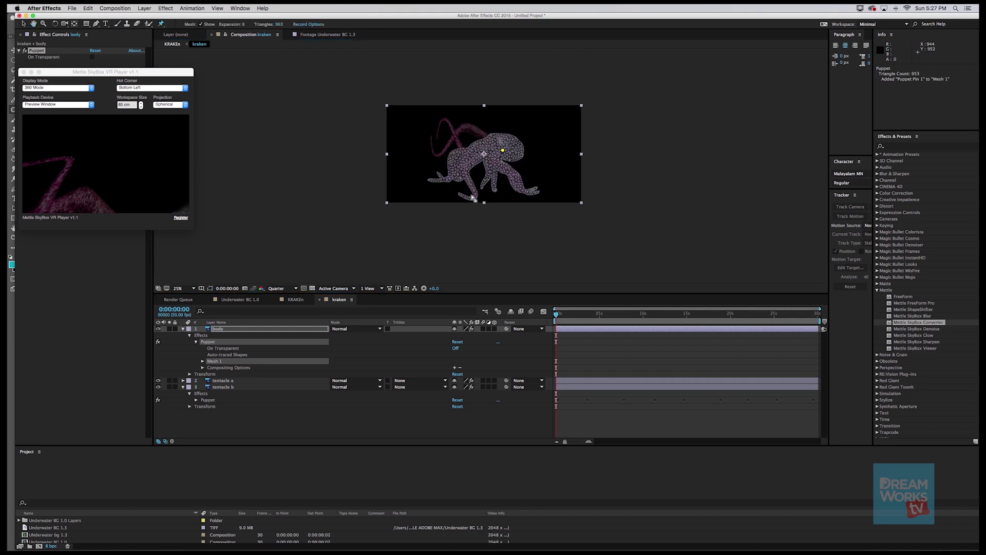
left_click(461, 193)
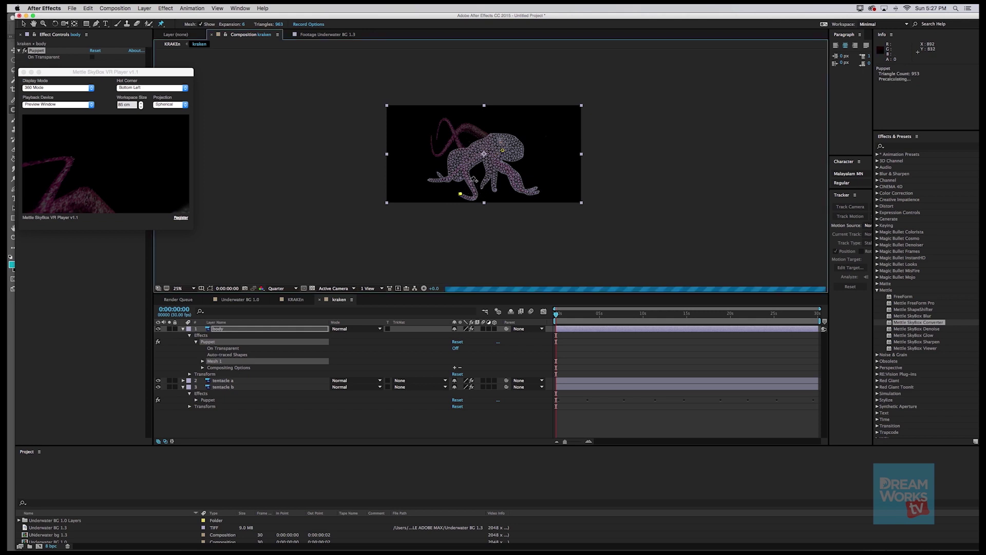
left_click(510, 175)
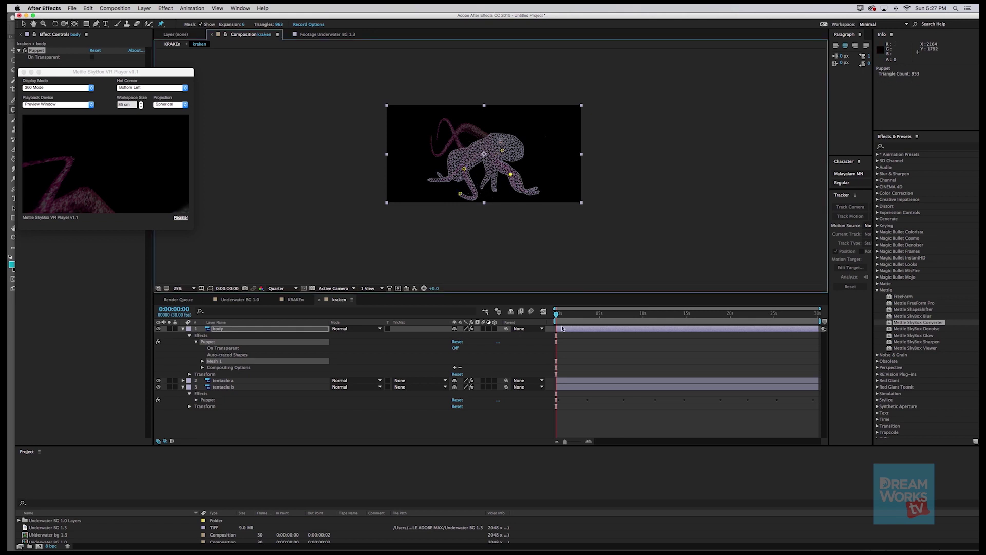
Step: Expand the body's Mesh 1 Deform group and reveal the Position properties of all four Puppet pins
left_click(203, 361)
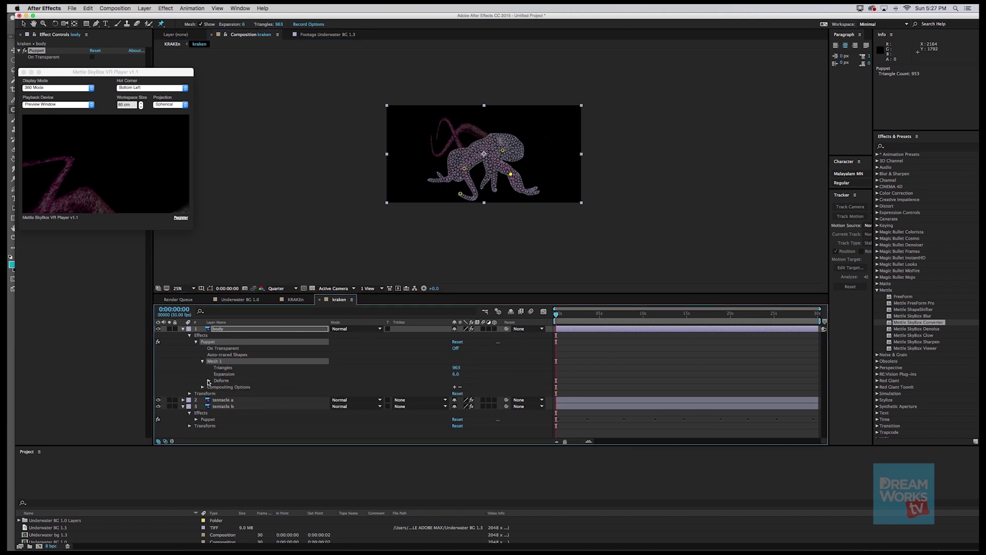
left_click(208, 380)
scroll(282, 381, "down", 1)
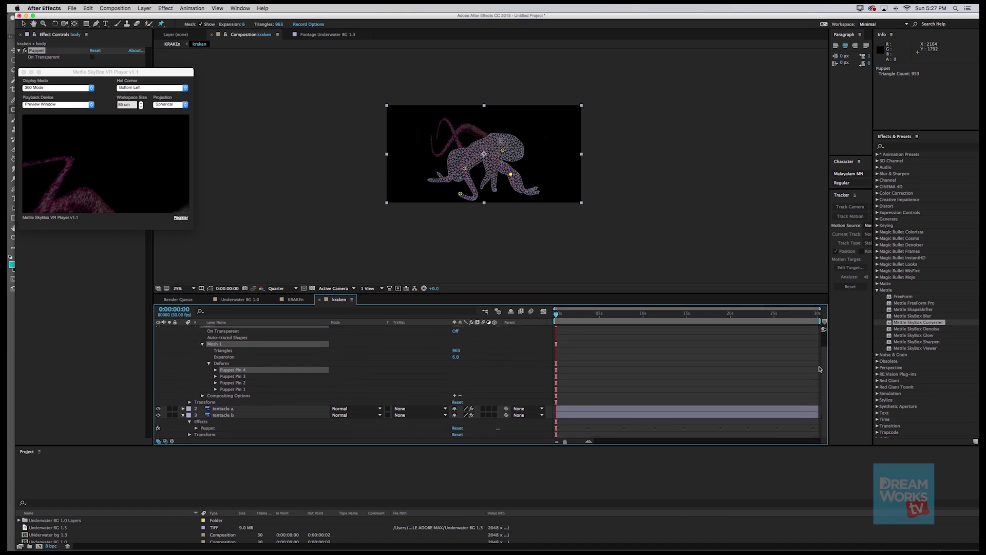
left_click(232, 389, "shift")
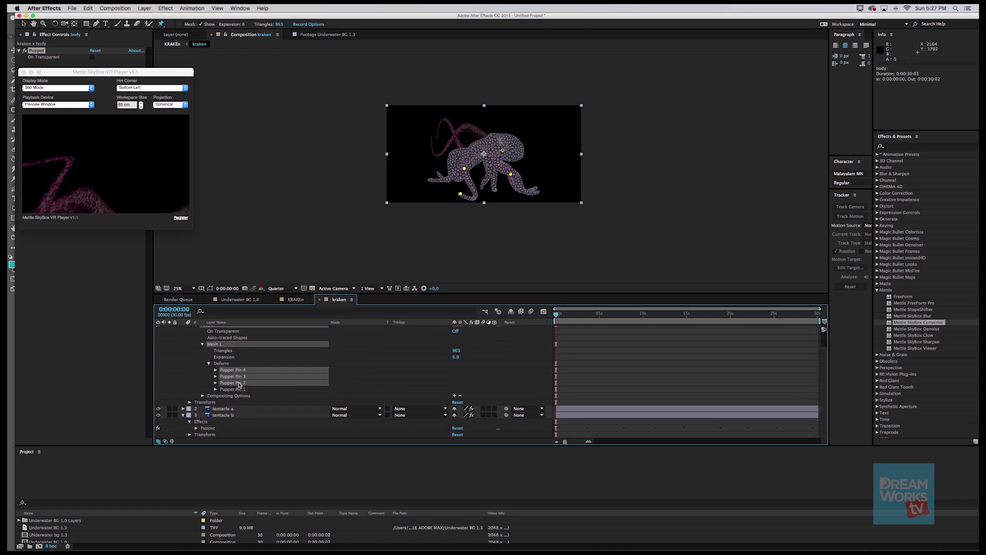
left_click(215, 370)
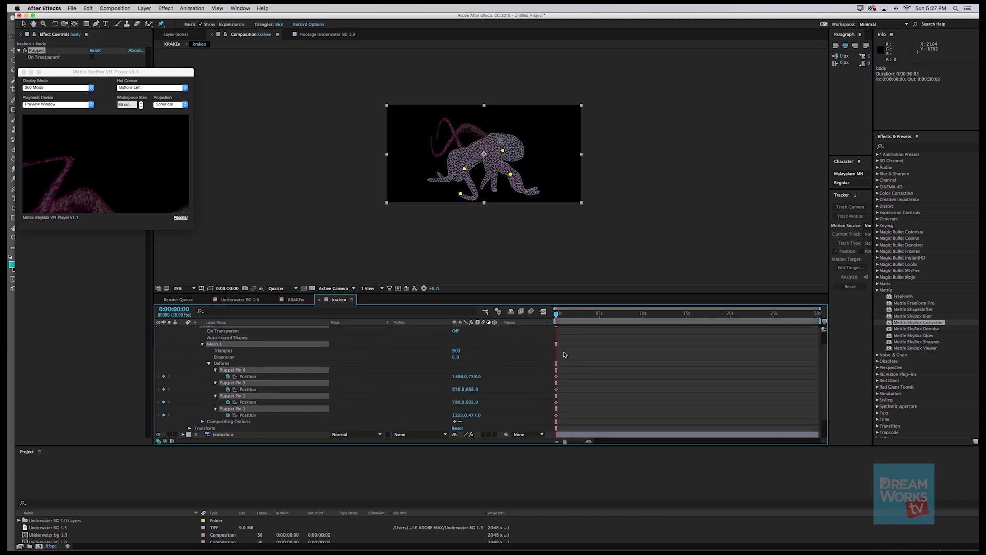
Step: At about 3 seconds, reposition the body's tentacle pins and raise the head's Puppet Pin 1 to 1223,453
left_click_drag(574, 305, 584, 312)
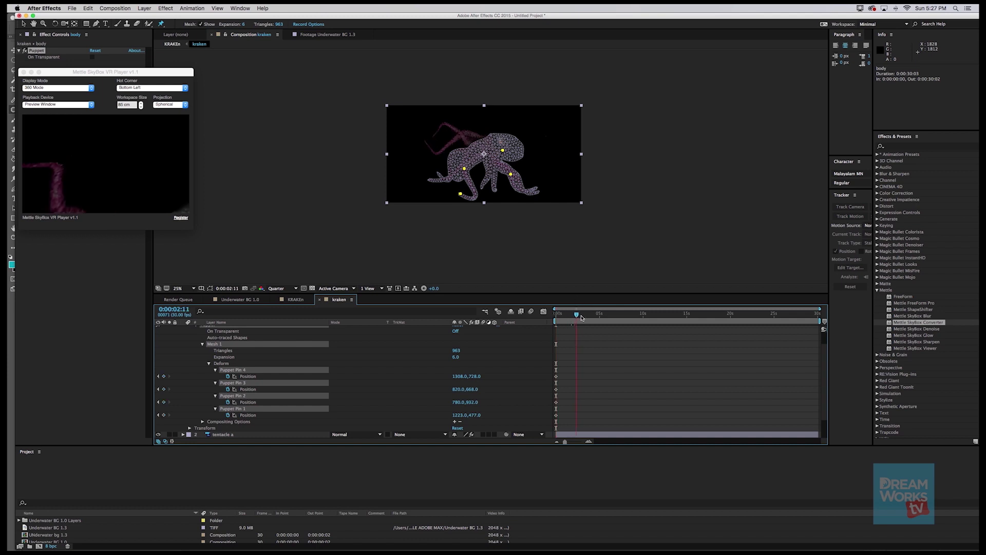
left_click_drag(511, 174, 461, 192)
left_click_drag(503, 153, 504, 147)
Step: At 0:00:06:20, set body Pin 2 to 908,872, Pin 3 to 820,636, Pin 4 to 1340,712 and Pin 1 to 1231,421, and preview
left_click_drag(584, 314, 615, 319)
left_click_drag(507, 178, 472, 190)
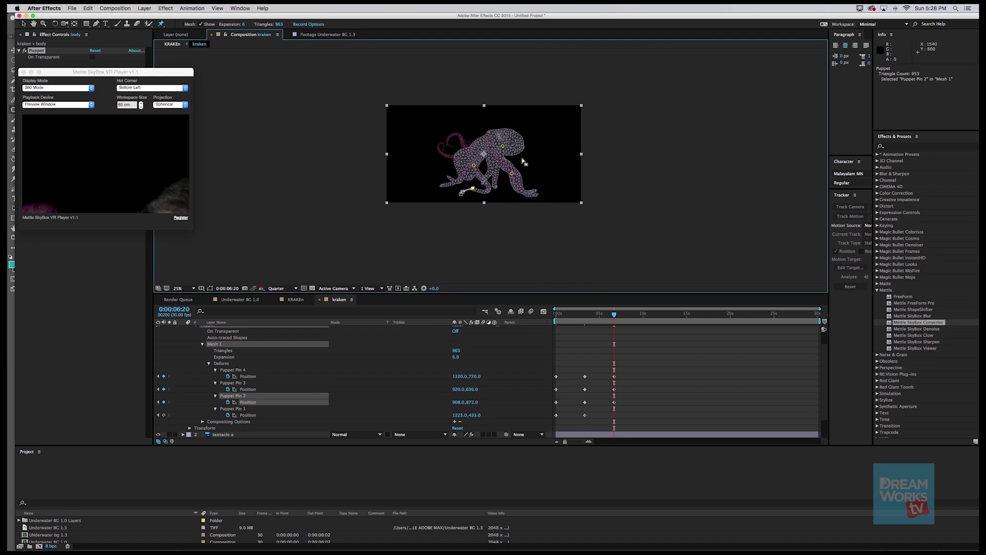
left_click_drag(512, 174, 504, 145)
mouse_move(614, 315)
left_mouse_down()
mouse_move(557, 315)
mouse_move(603, 320)
left_mouse_up()
key("space")
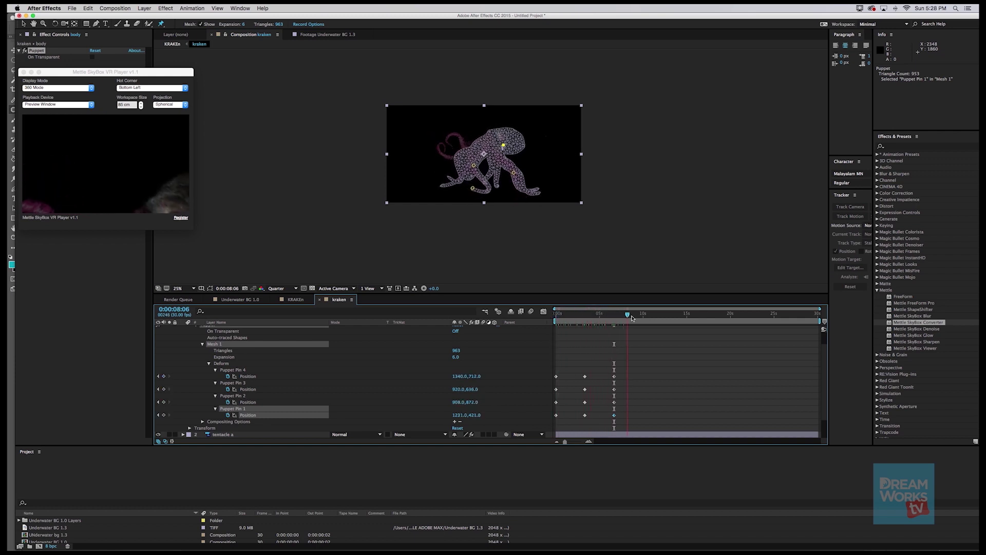
Step: Copy all of the body's pin Position keyframes, paste them at about 10 seconds, 0:00:19:15 and 0:00:28:11, and preview the motion
left_click_drag(635, 373, 527, 429)
key("super+c")
left_click_drag(632, 316, 642, 315)
key("super+v")
left_click(717, 315)
left_click(726, 315)
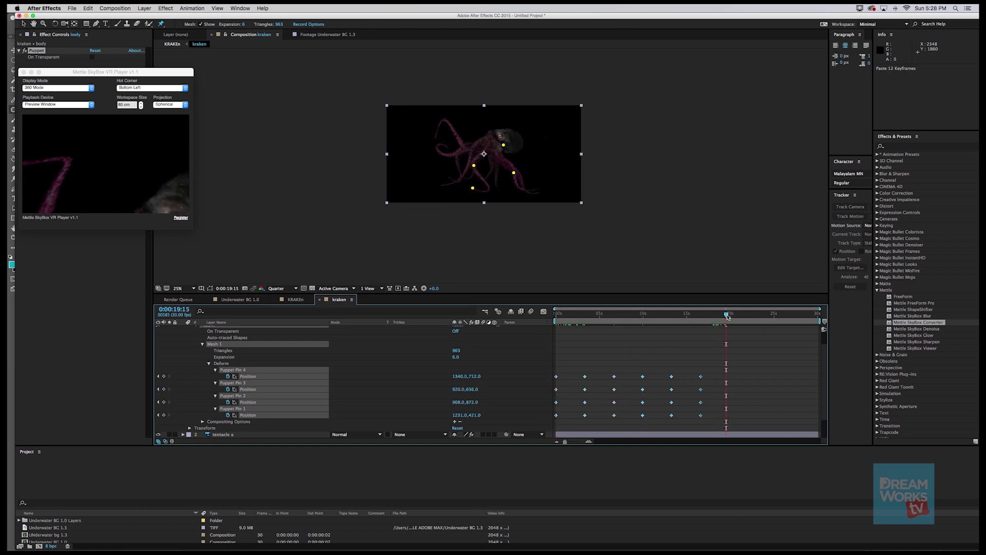
key("super+v")
left_click(802, 315)
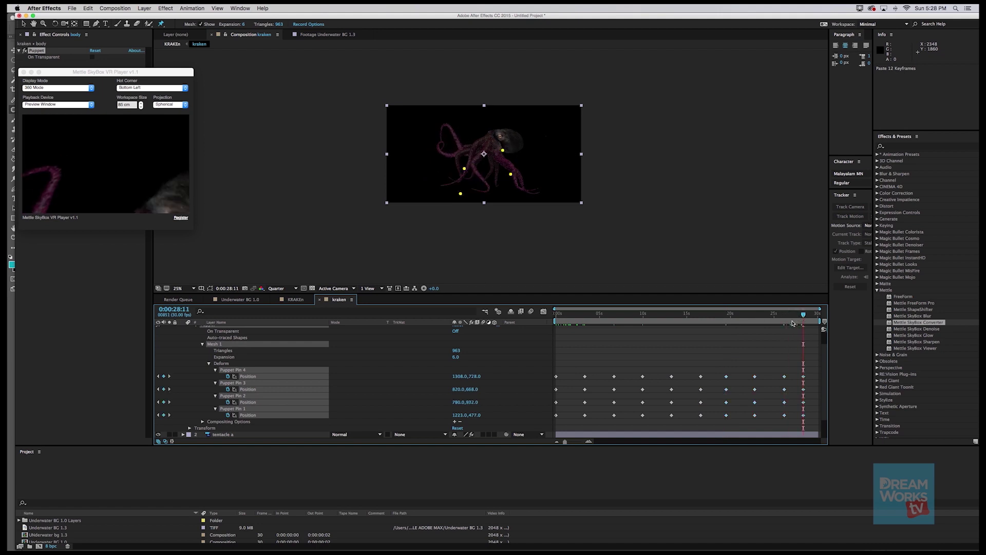
key("super+v")
left_click(698, 315)
key("space")
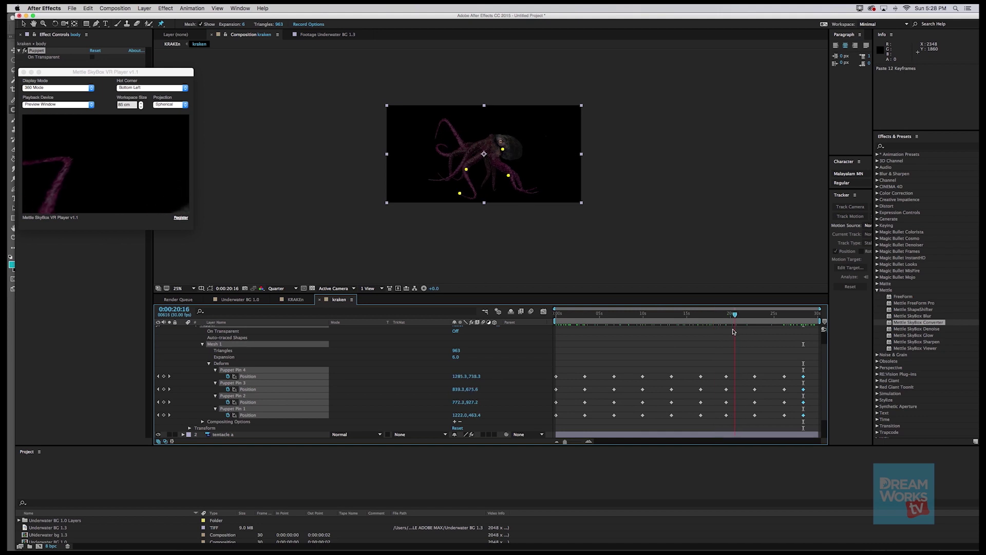
Step: Collapse the body and tentacle b layers and open the parent KRAKEn composition
scroll(824, 345, "up", 3)
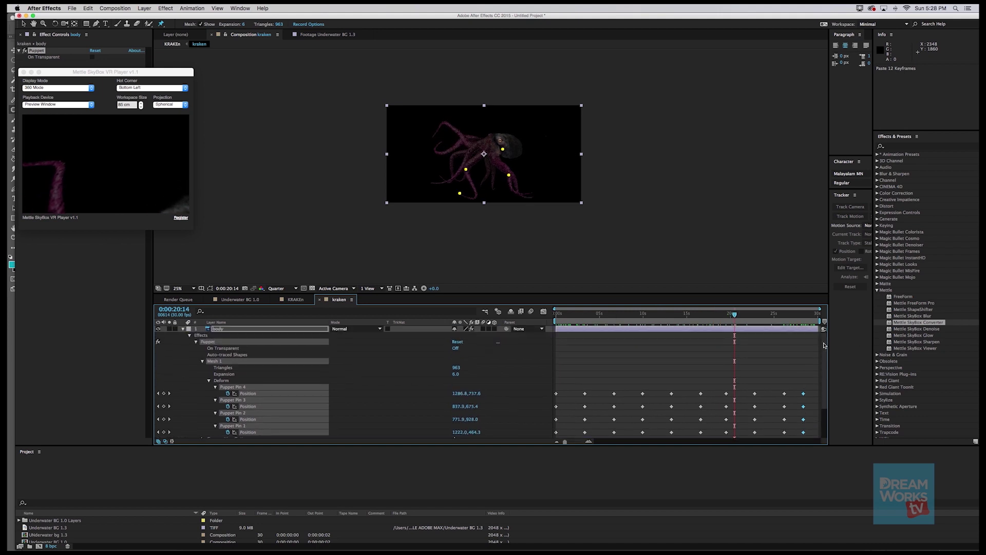
left_click(183, 330)
left_click(183, 342)
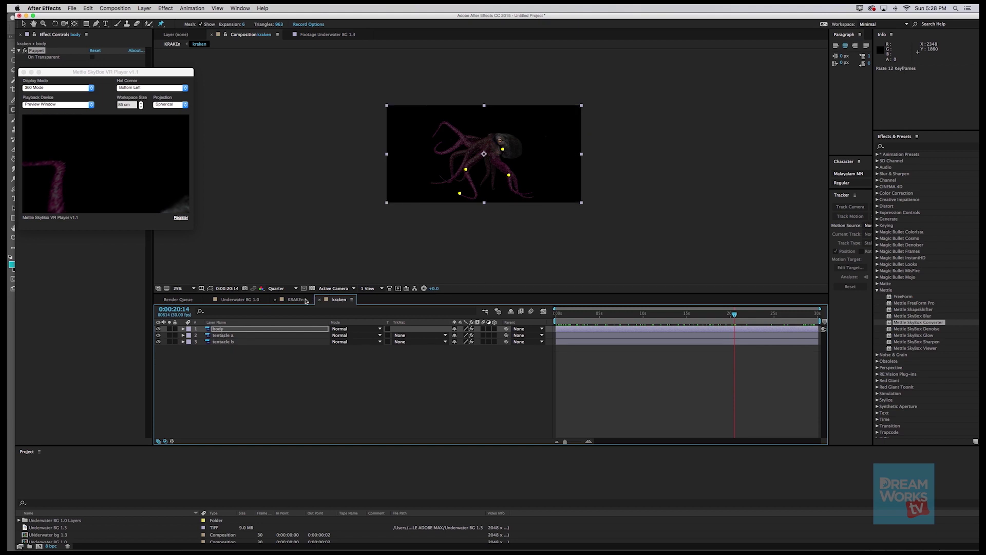
left_click(296, 299)
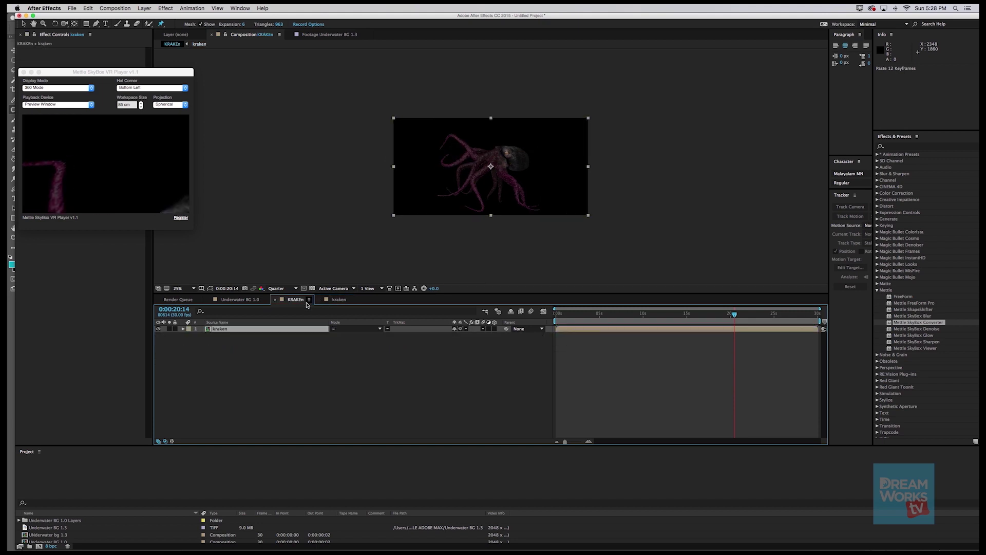
Step: Check the KRAKEn composition's frame size and scale its kraken layer down to 57%
left_click(282, 330)
key("s")
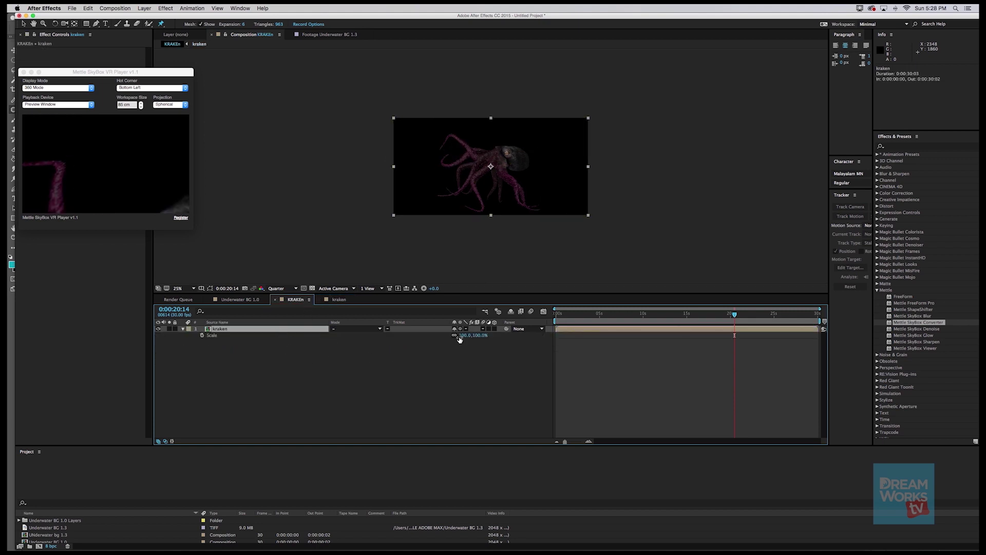
left_click(309, 300)
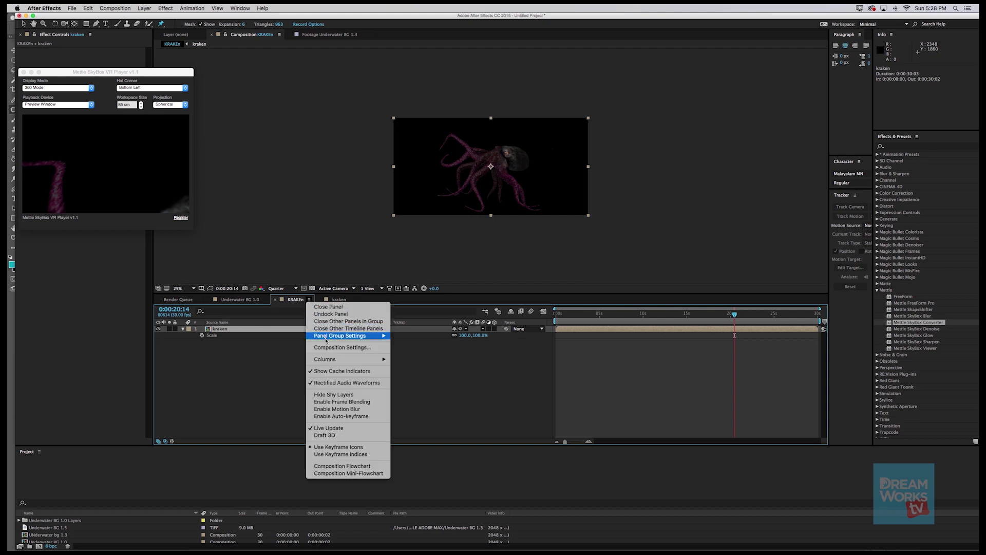
left_click(345, 348)
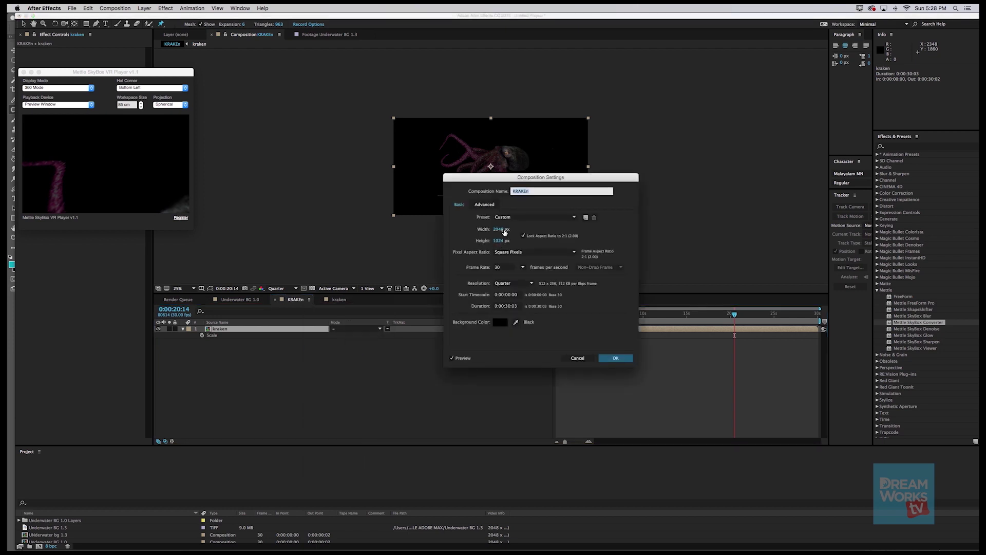
left_click(575, 358)
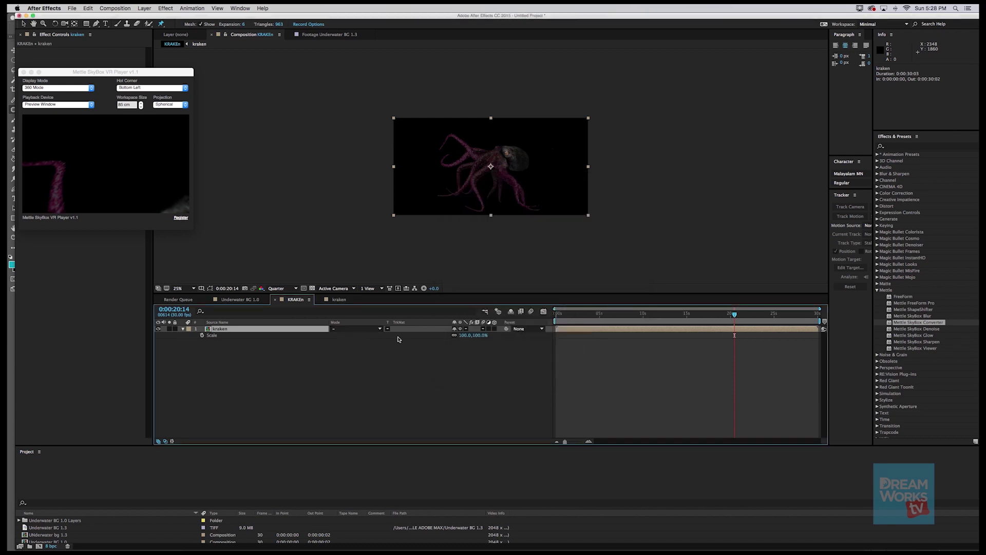
left_click_drag(461, 339, 453, 338)
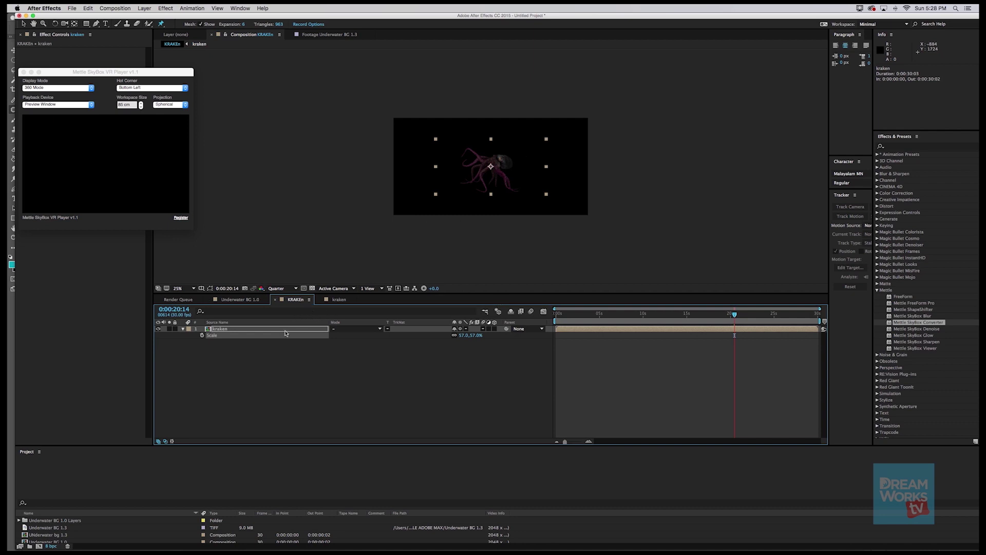
Step: Add the KRAKEn composition to Underwater BG 1.0 as a layer above the UNderwater bg 1.3 background
left_click(240, 300)
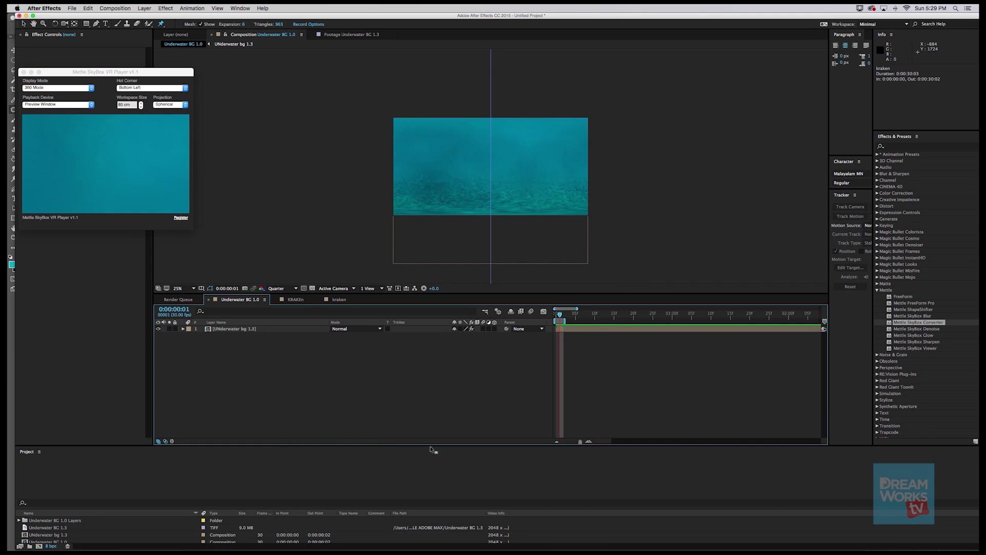
left_click_drag(429, 445, 431, 365)
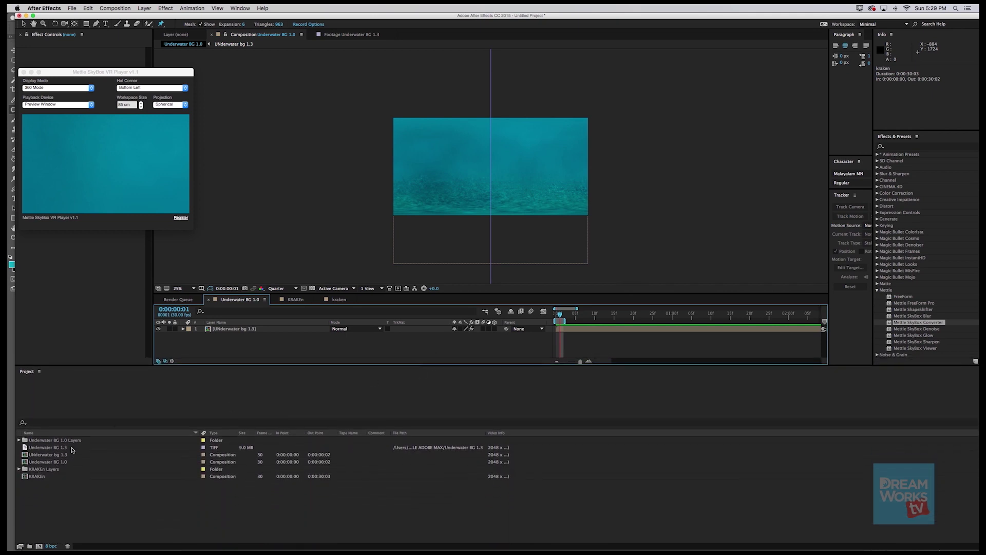
left_click(36, 477)
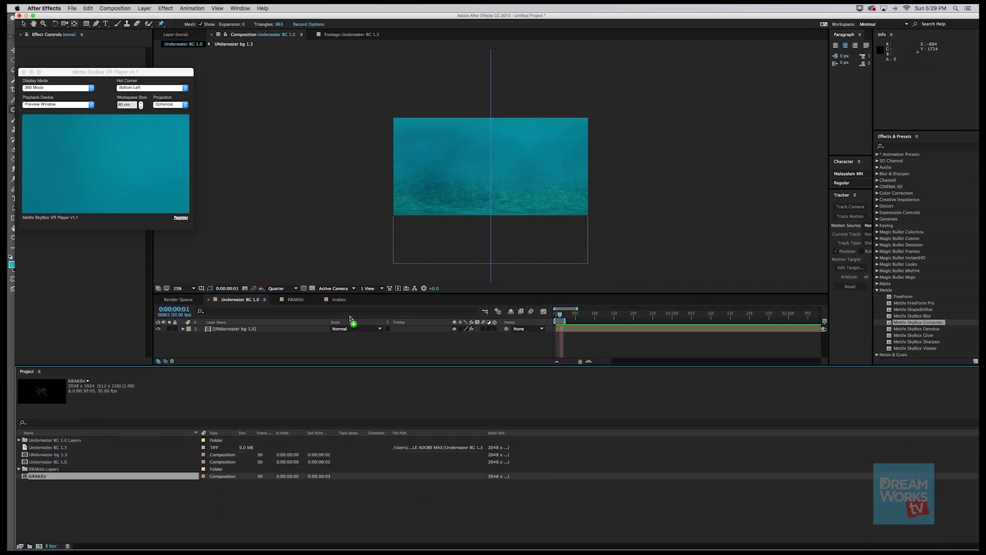
left_click_drag(430, 326, 430, 326)
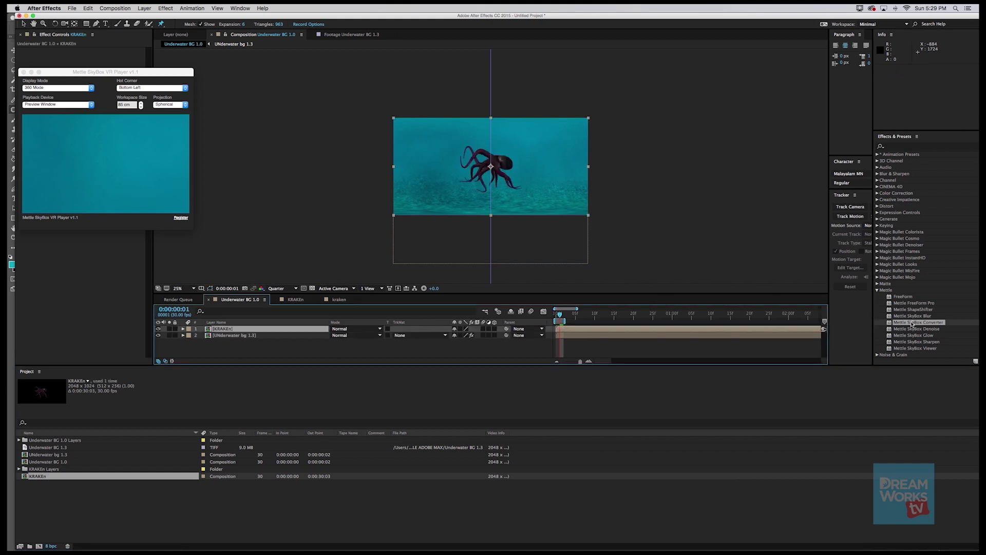
Step: Apply Mettle SkyBox Converter to the KRAKEn layer with 2D Source input and Equirectangular output, moving the VR player clear of the effect settings
left_click_drag(915, 323, 574, 330)
left_click_drag(141, 72, 252, 237)
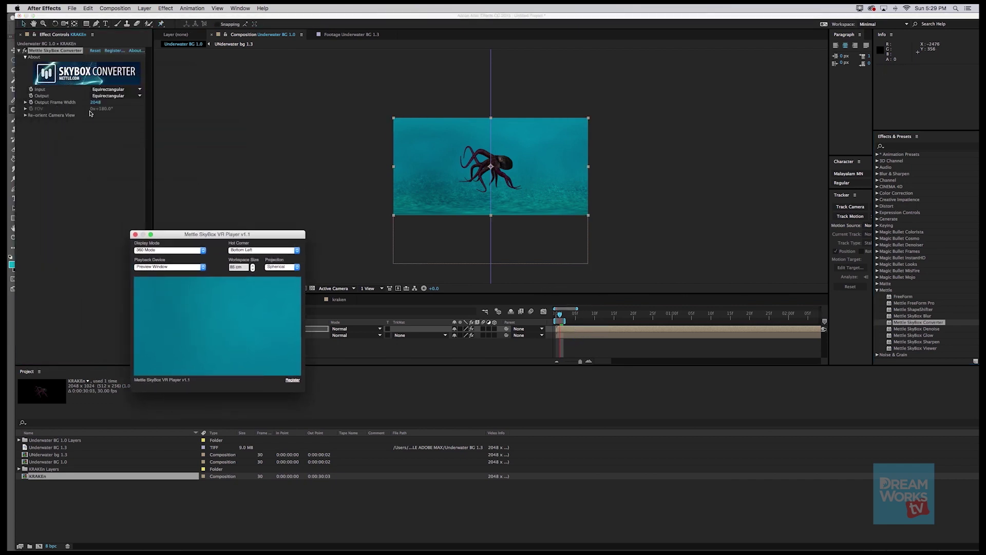
left_click(108, 90)
left_click(111, 96)
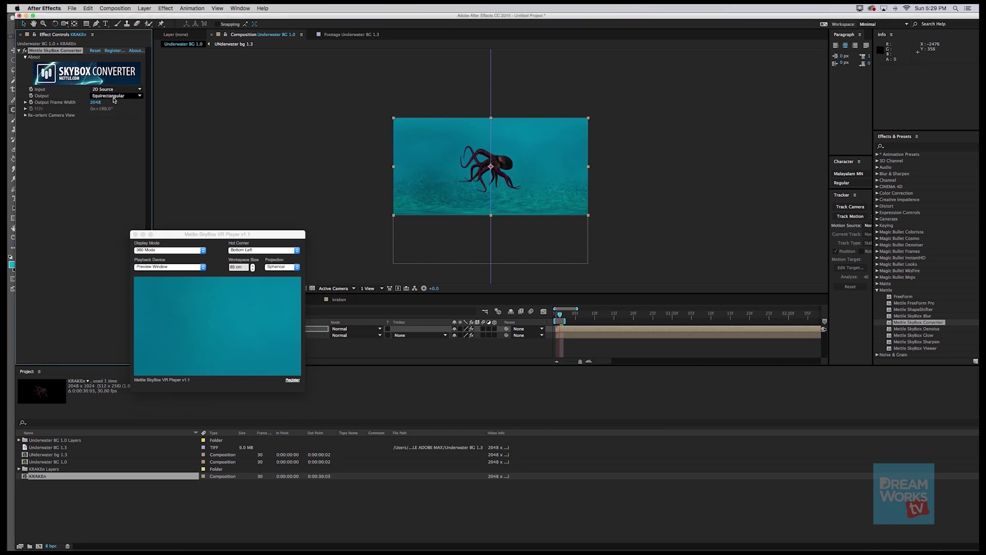
Step: Re-orient the kraken's converter view with a tilt of about 66°, a pan of about 59° and a slight roll
left_click(25, 115)
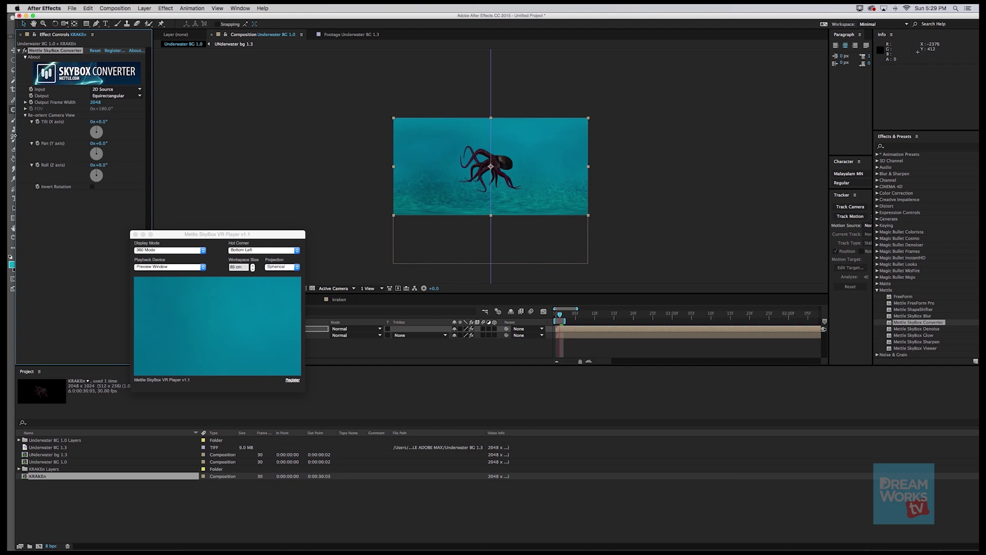
mouse_move(96, 152)
left_mouse_down()
mouse_move(86, 152)
mouse_move(103, 144)
mouse_move(98, 171)
left_mouse_up()
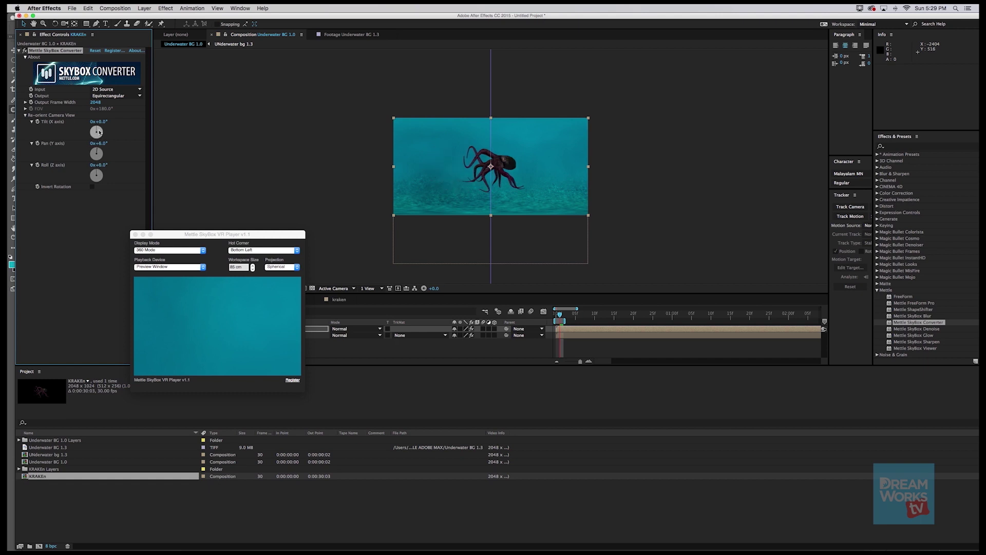
mouse_move(100, 131)
left_mouse_down()
mouse_move(91, 128)
mouse_move(101, 129)
mouse_move(104, 153)
mouse_move(100, 135)
left_mouse_up()
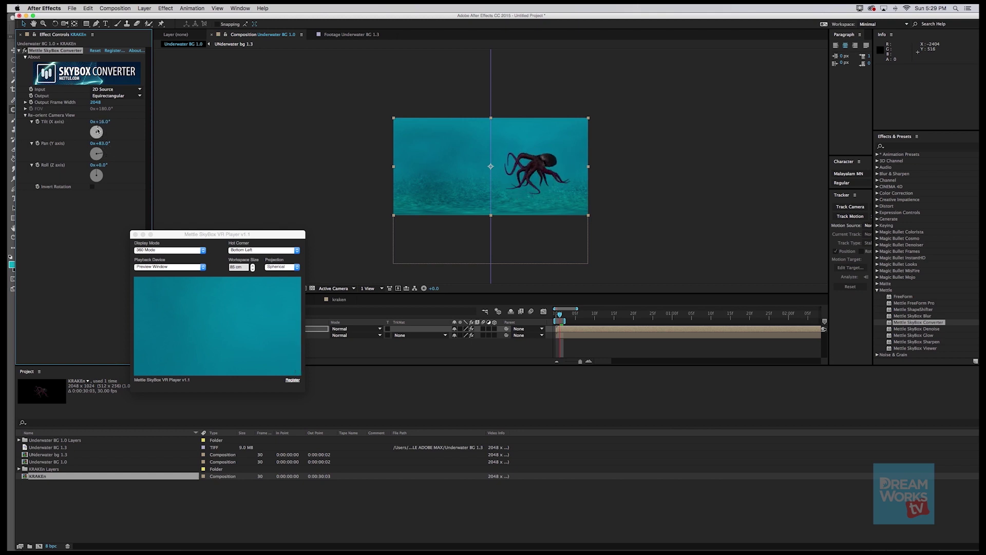
left_click_drag(97, 175, 95, 174)
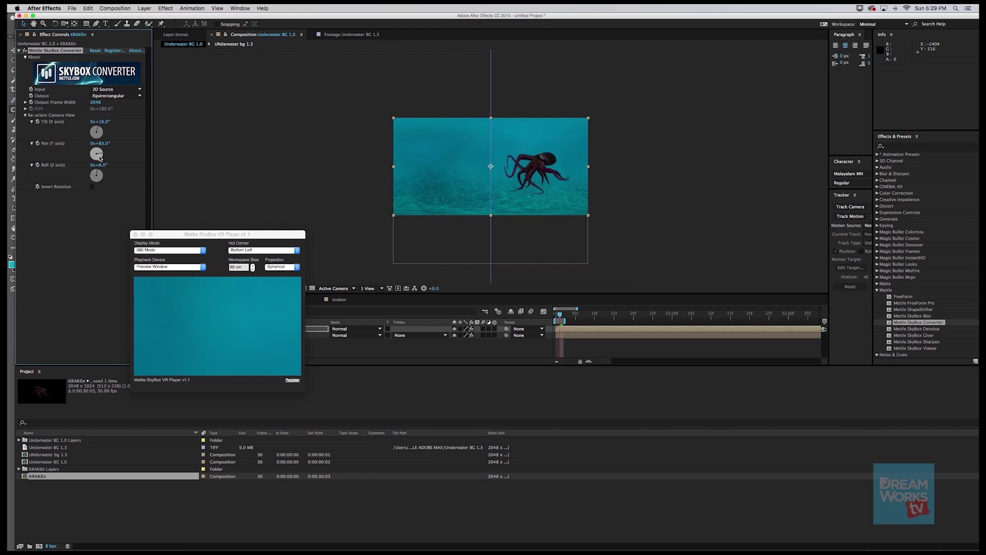
left_click_drag(99, 129, 120, 137)
mouse_move(103, 154)
left_mouse_down()
mouse_move(105, 132)
mouse_move(103, 149)
left_mouse_up()
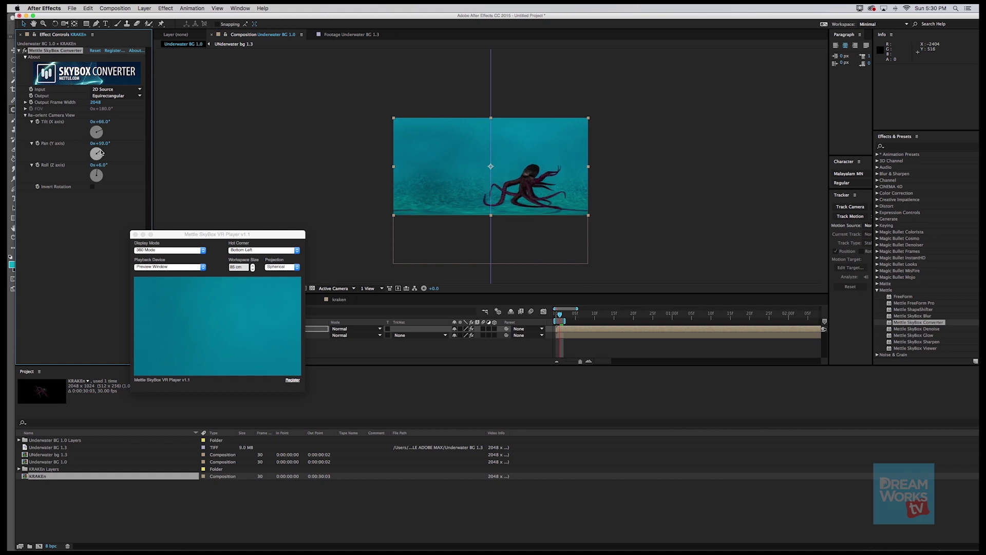
Step: Re-orient the kraken's converter view to a pan of 47° and a roll of -20°, and turn the VR player view onto it
left_click_drag(99, 175, 103, 153)
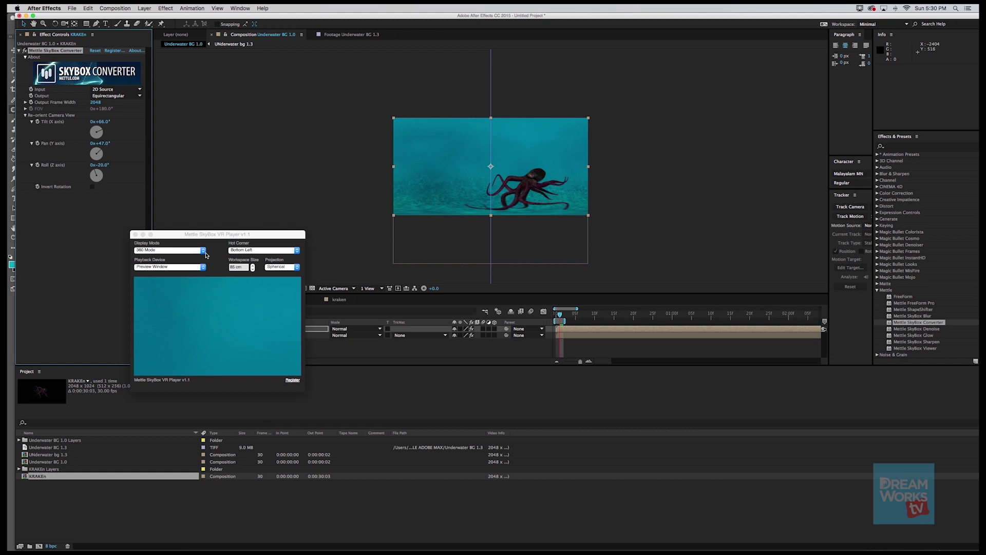
left_click_drag(207, 237, 211, 230)
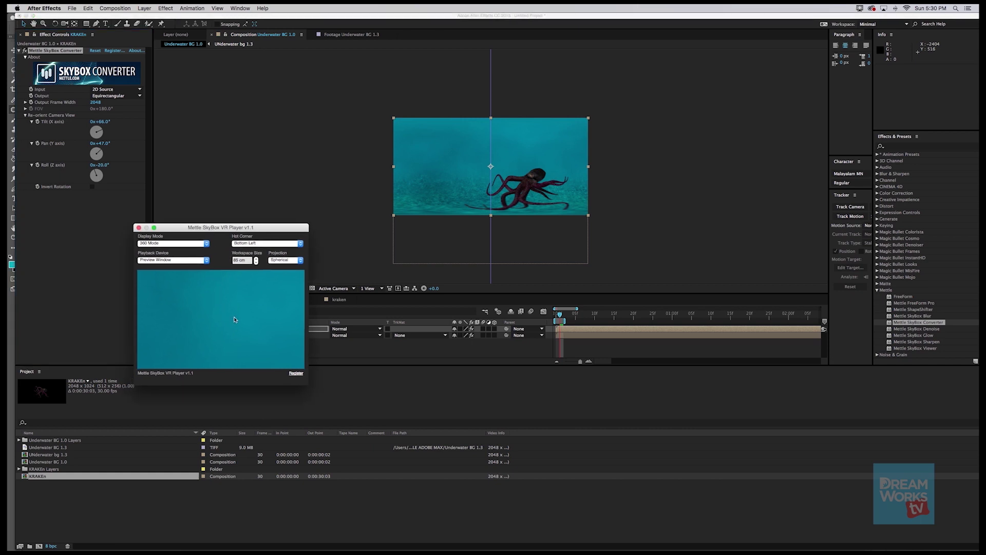
left_click_drag(220, 307, 123, 366)
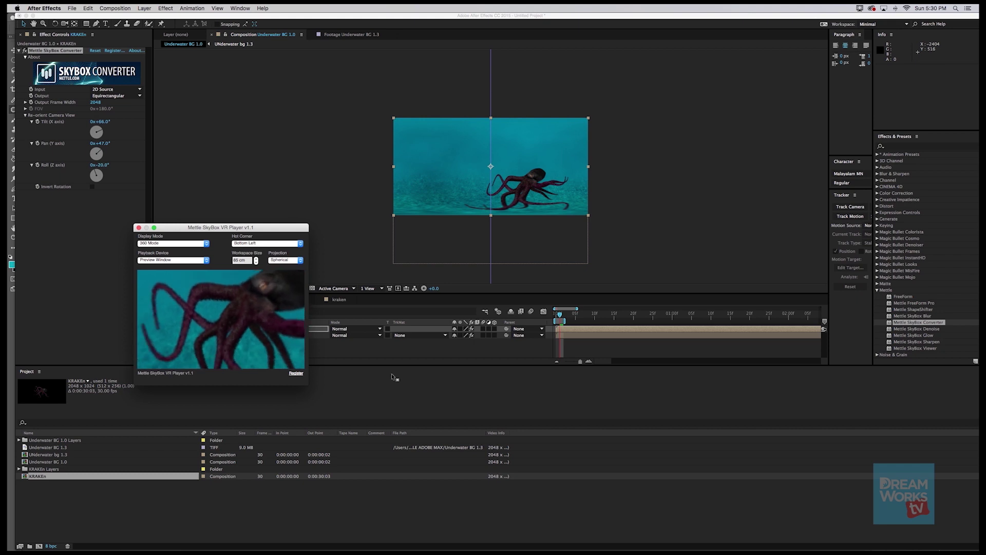
Step: Preview the kraken's animation from near the start of Underwater BG 1.0, watching it in the VR player
left_click(562, 314)
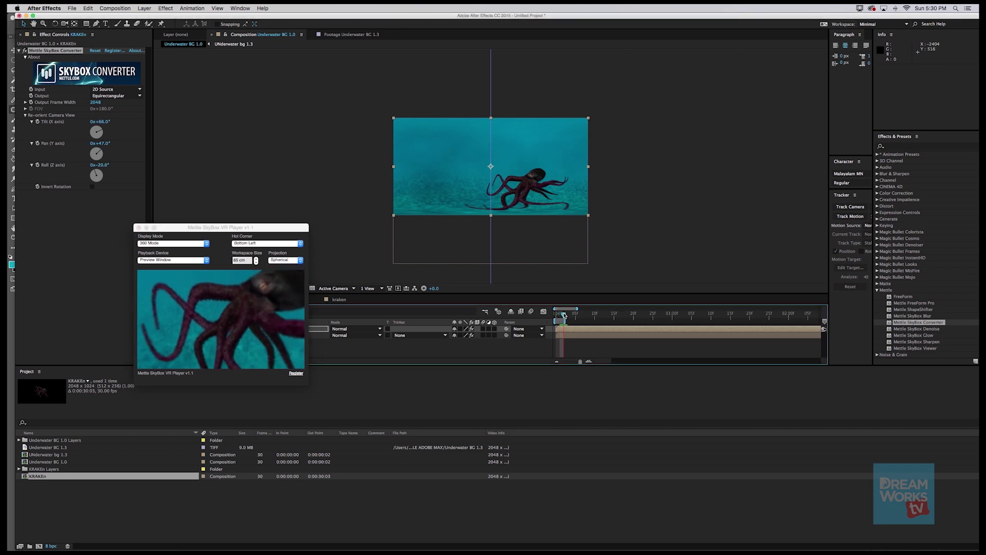
left_click_drag(563, 315, 591, 320)
key("space")
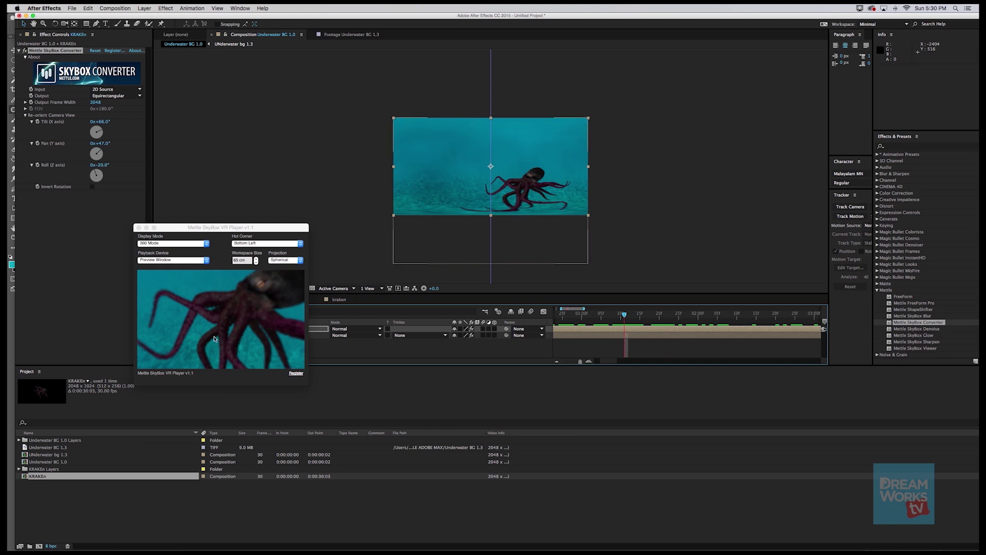
Step: Move the VR player clear of the layer list and duplicate the KRAKEn layer
left_click_drag(243, 228, 162, 125)
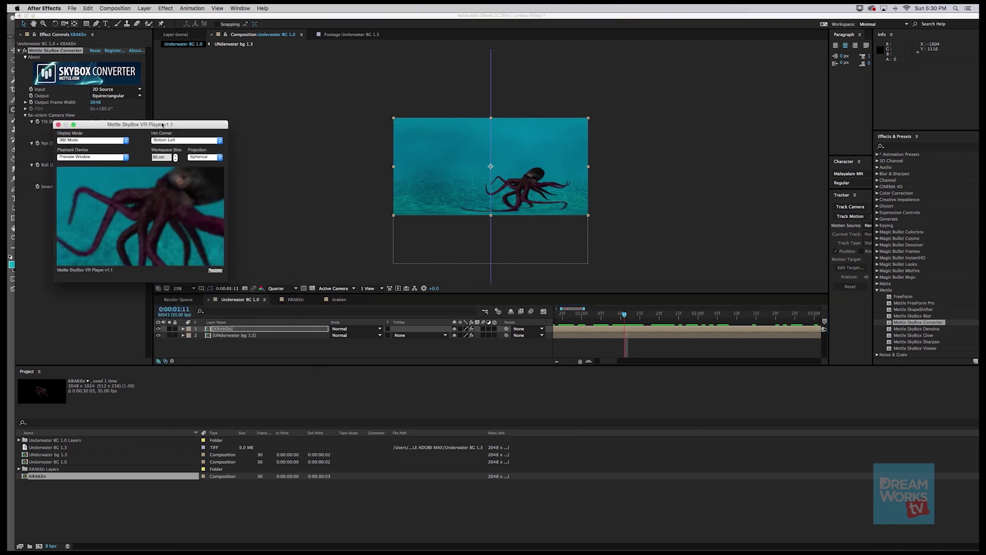
left_click(342, 329)
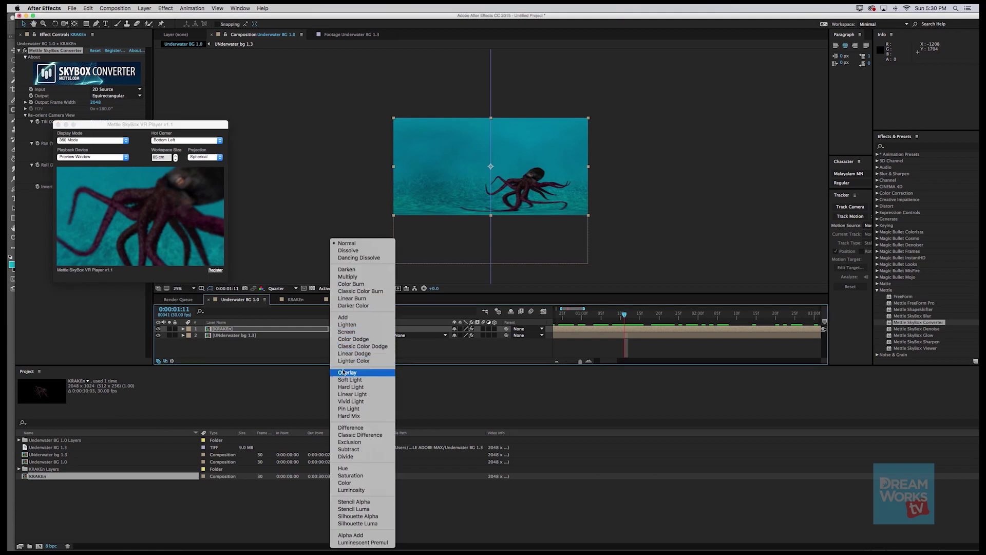
left_click(267, 358)
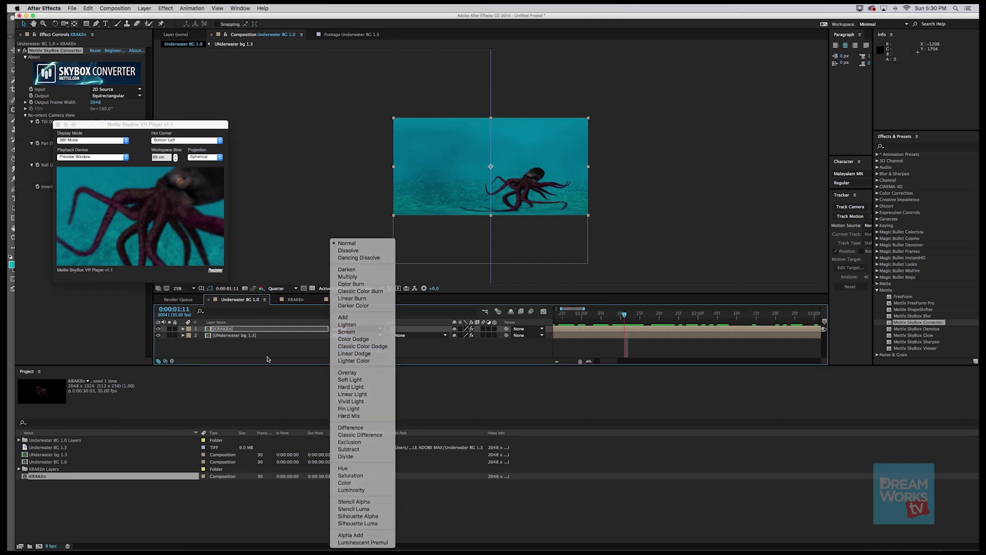
left_click(267, 330)
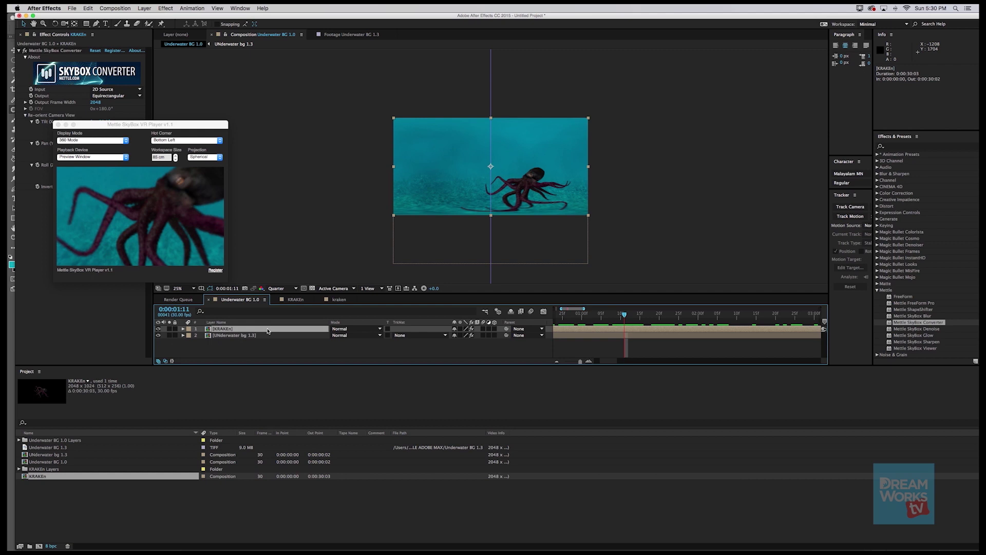
key("super+d")
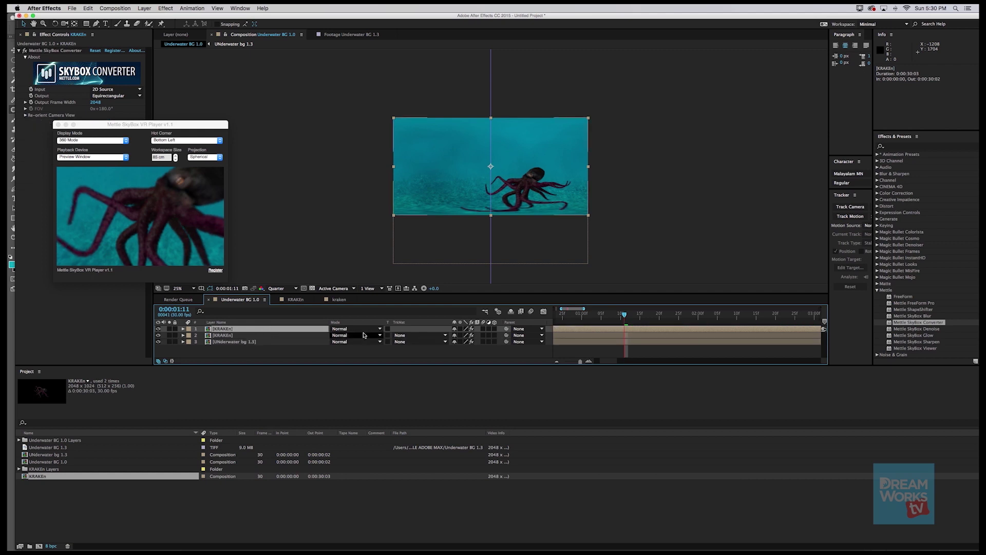
Step: With the upper KRAKEn copy hidden, try Color Dodge on the lower copy and settle on Overlay as its blending mode
left_click(353, 338)
left_click(353, 339)
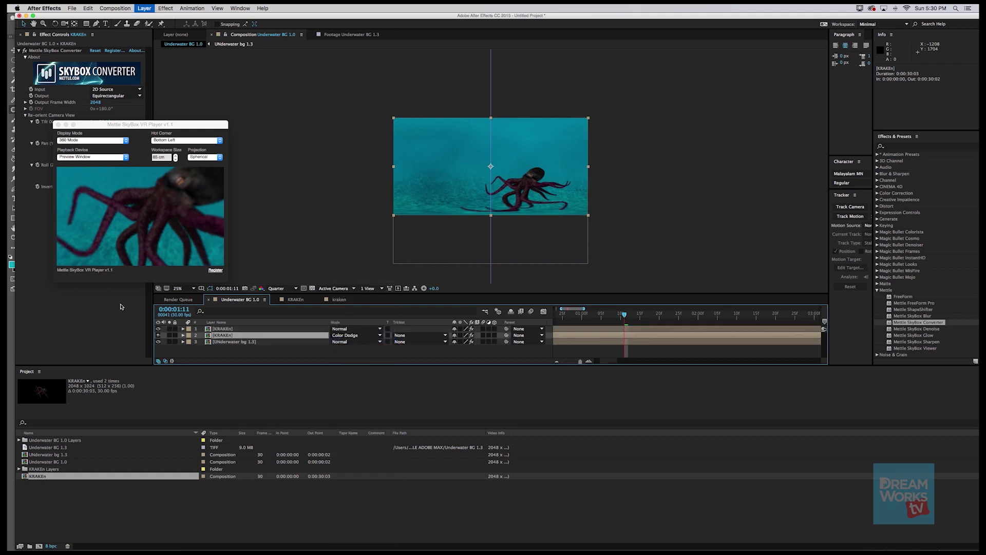
left_click(156, 335)
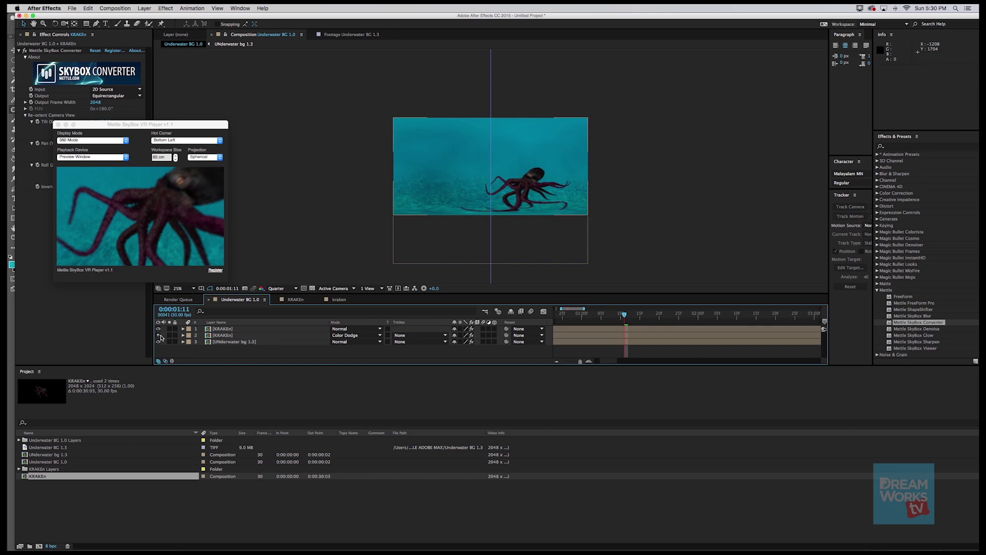
left_click(158, 328)
left_click(355, 335)
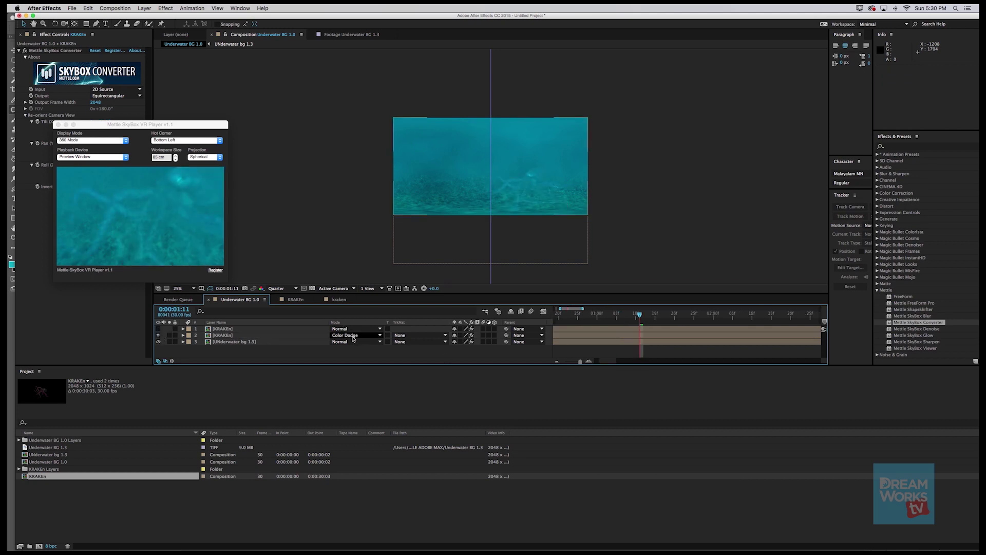
left_click(354, 373)
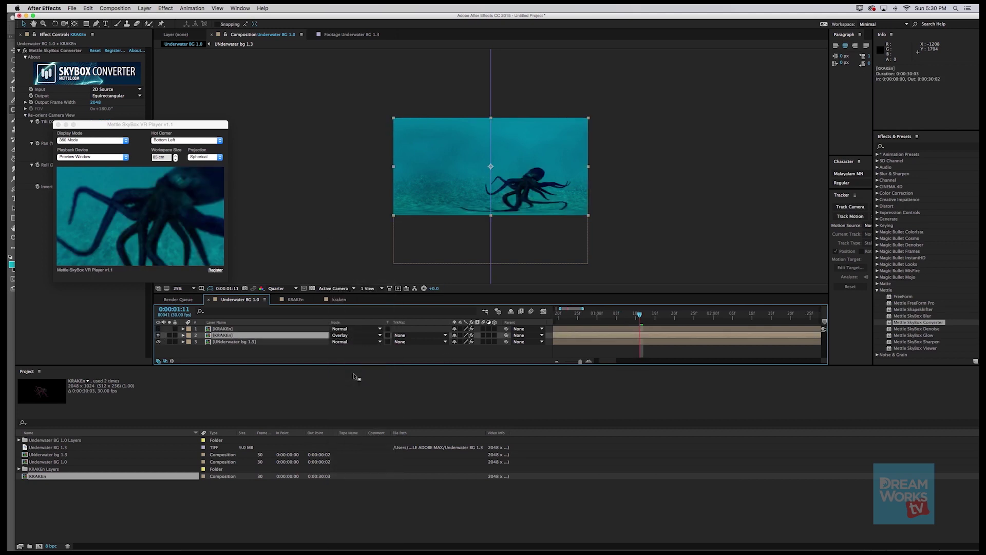
Step: Show the upper KRAKEn copy again and lower its opacity to 64%
left_click(261, 328)
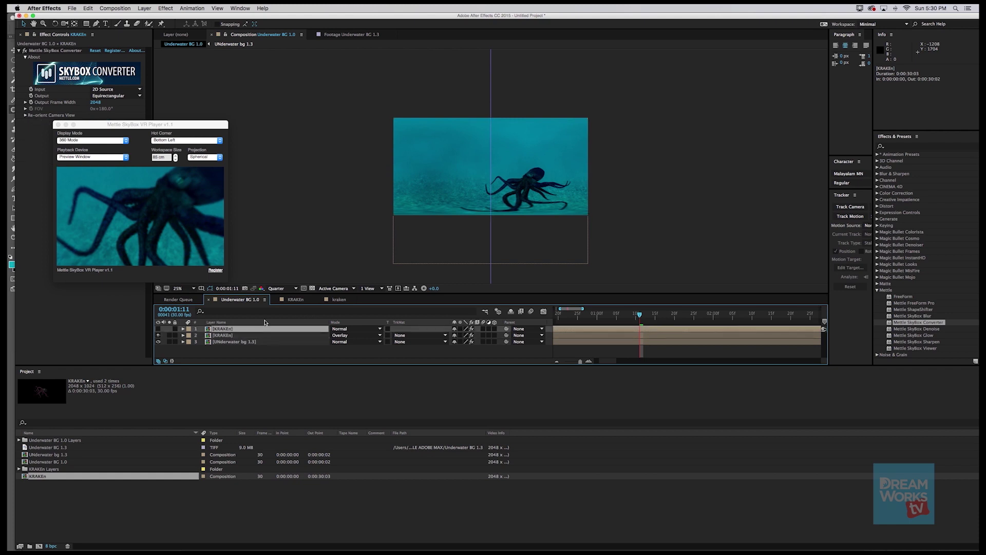
left_click(159, 329)
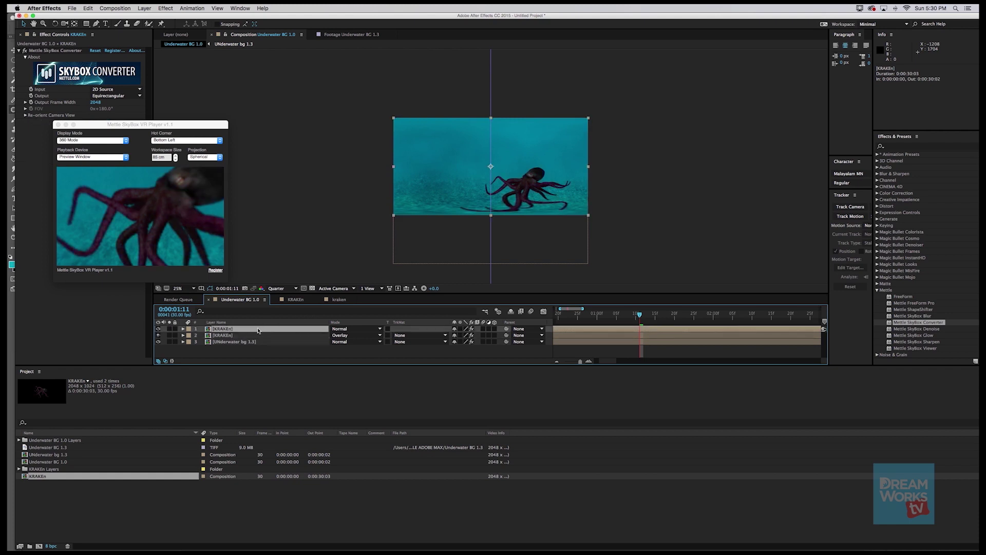
key("t")
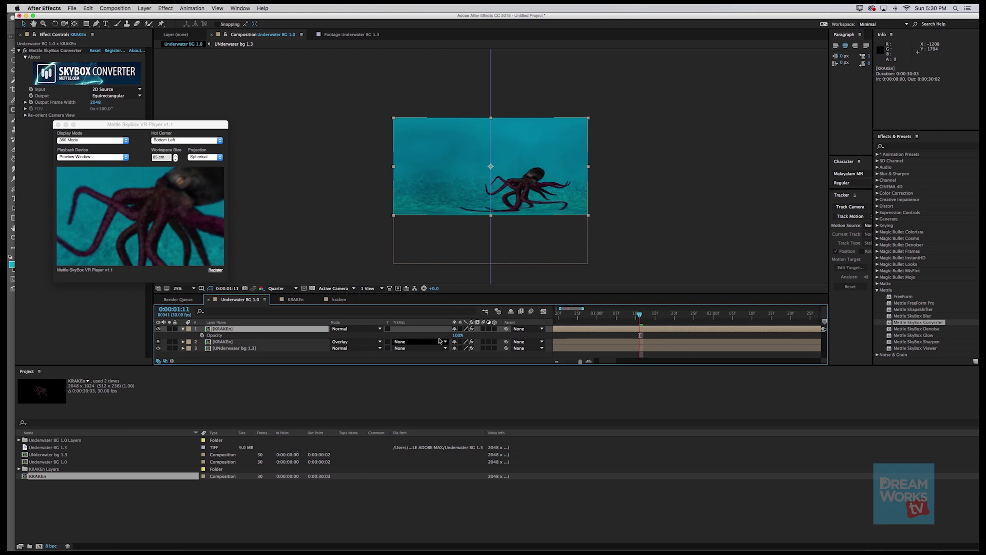
left_click_drag(447, 337, 406, 336)
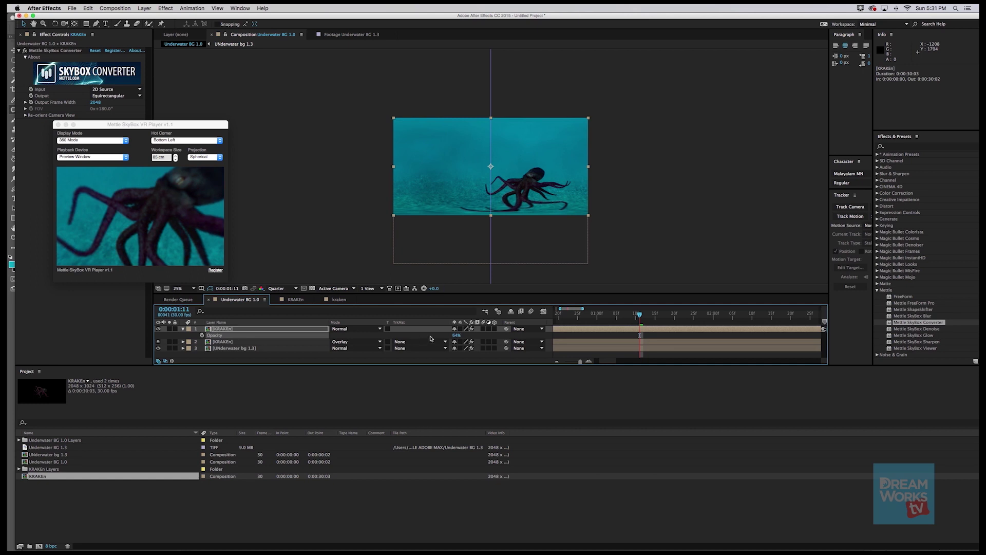
Step: Try to pre-compose just the two KRAKEn layers as Kraken blend, and undo the pre-composition
left_click(227, 341)
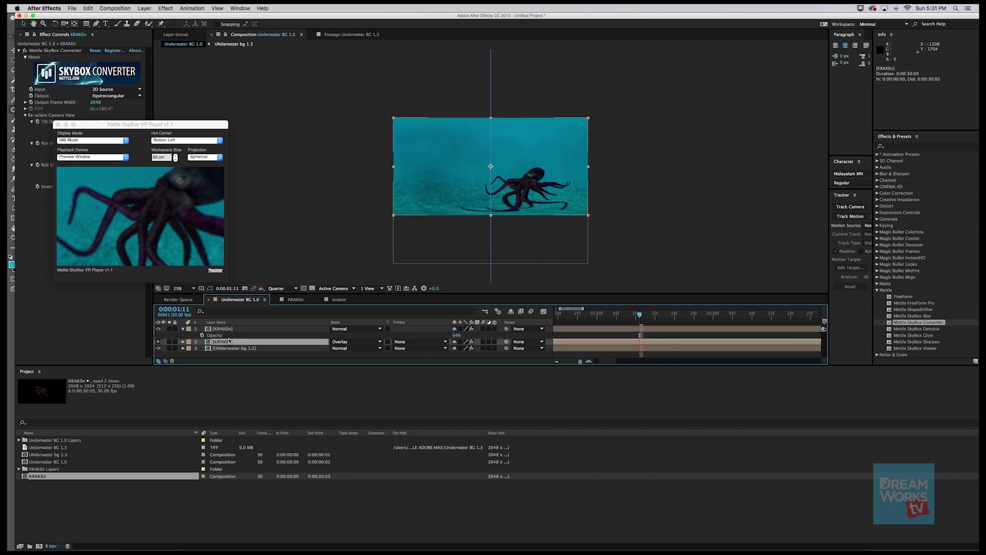
left_click(242, 330)
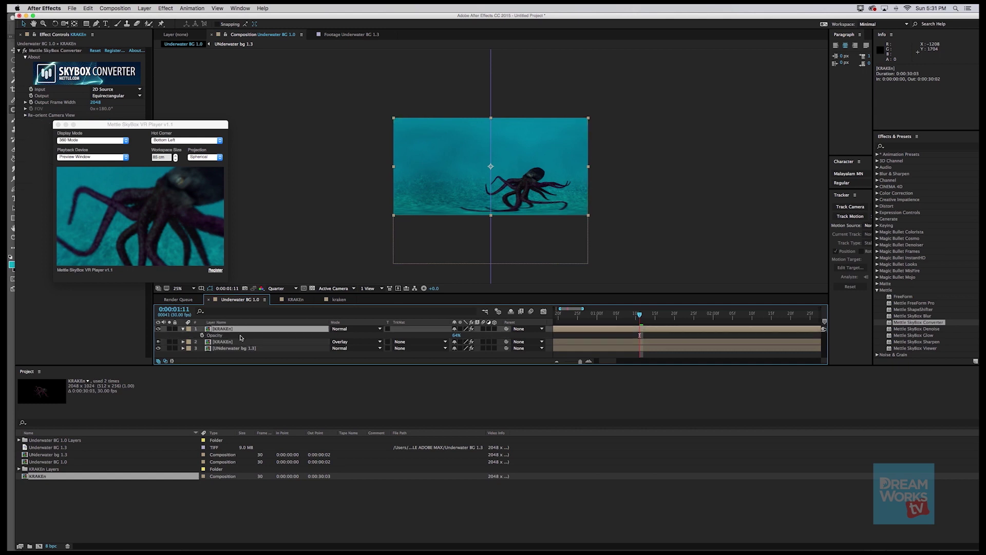
left_click(239, 342, "shift")
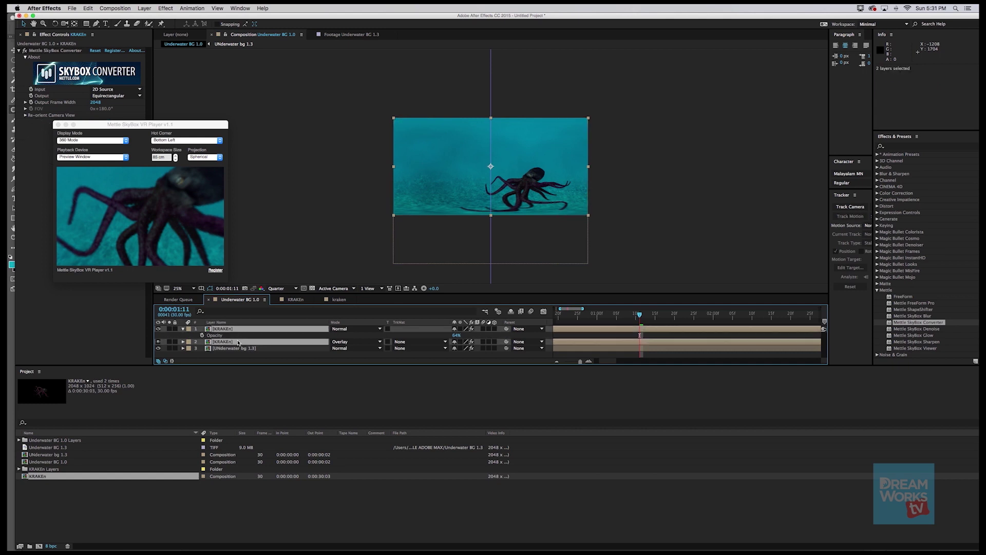
key("super+shift+c")
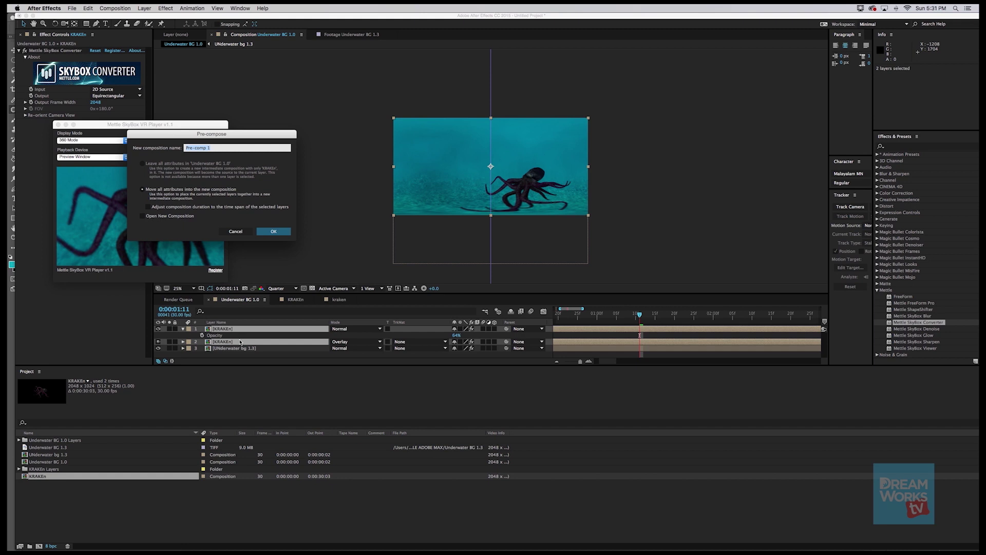
type("Kraken blend")
key("Return")
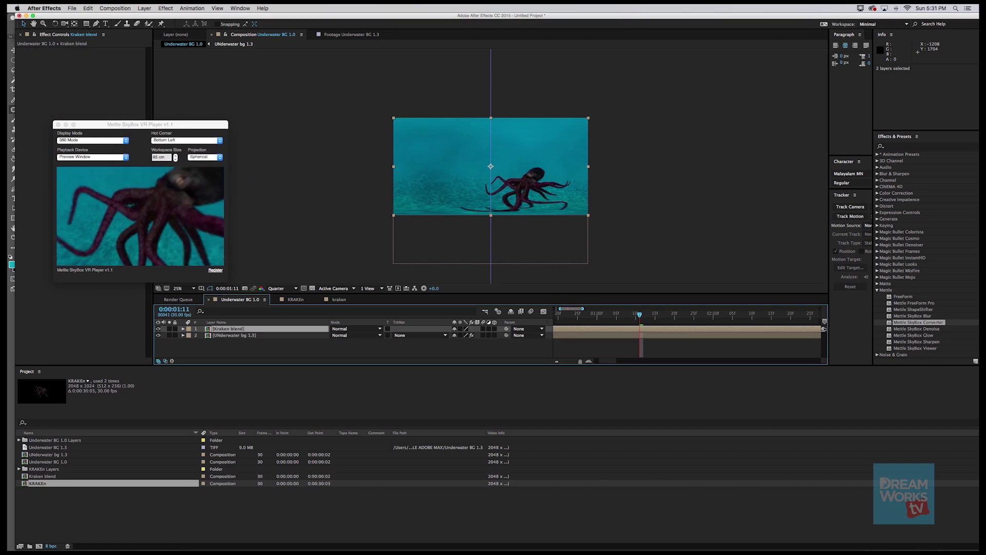
key("super+z")
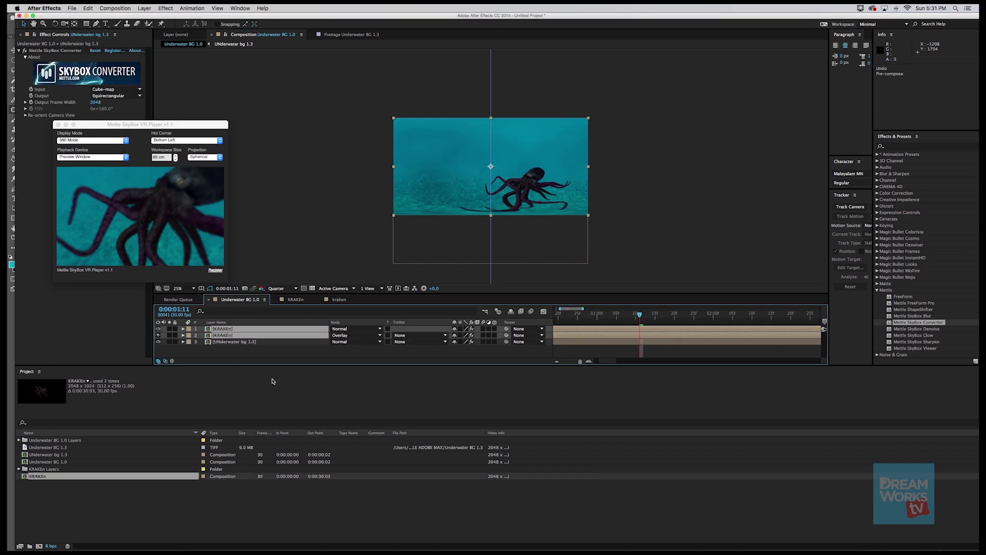
Step: Move the current time to 0:00:00:27 and duplicate the UNderwater bg 1.3 background layer
left_click(611, 316)
left_click_drag(611, 315, 585, 314)
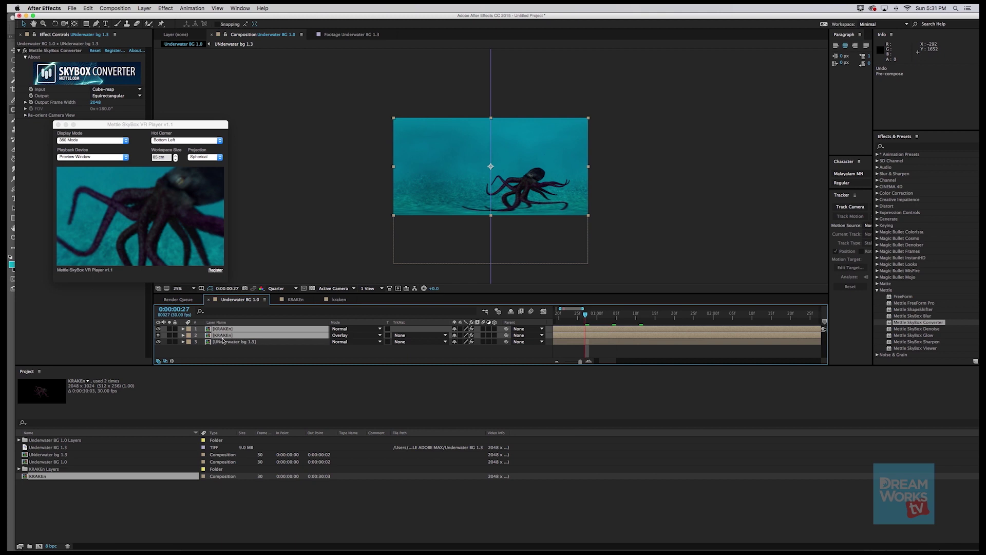
left_click(233, 349)
left_click(233, 343)
key("super+d")
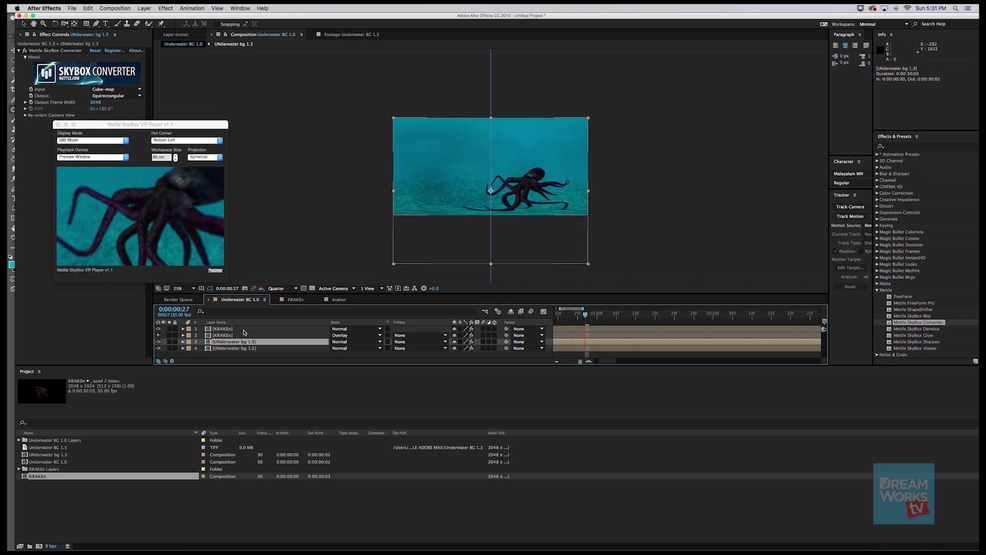
Step: Pre-compose both KRAKEn layers together with the upper background copy into a composition named kraken blend
left_click(245, 329, "shift")
key("super+shift+c")
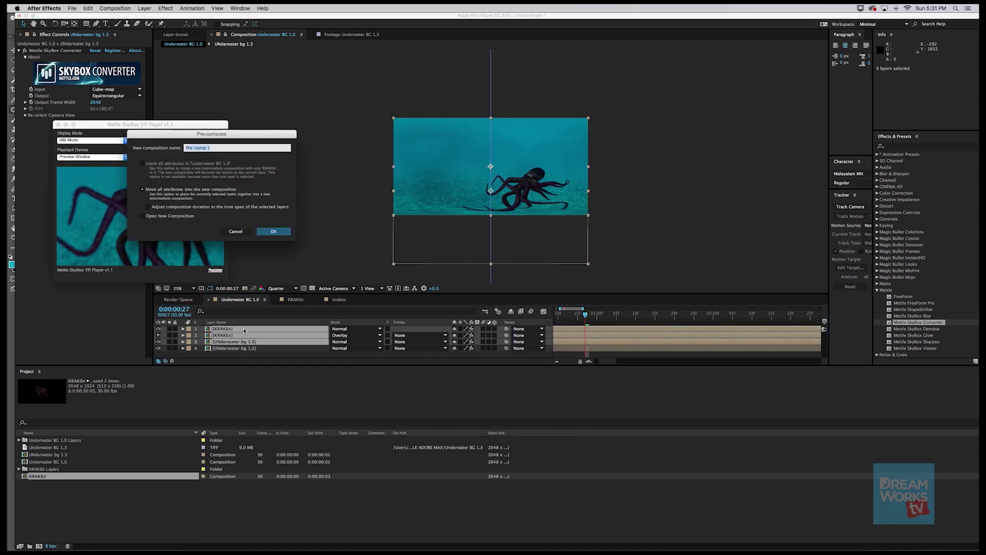
type("ke")
type("a")
key("Return")
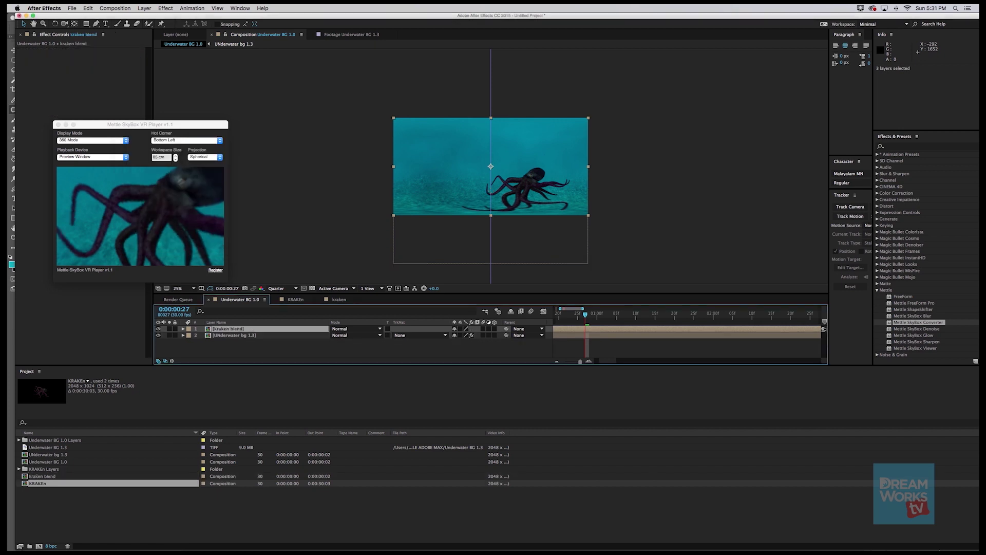
Step: Play back the blended kraken from the start of the timeline to check how it looks over the background
left_click_drag(575, 315, 552, 315)
key("space")
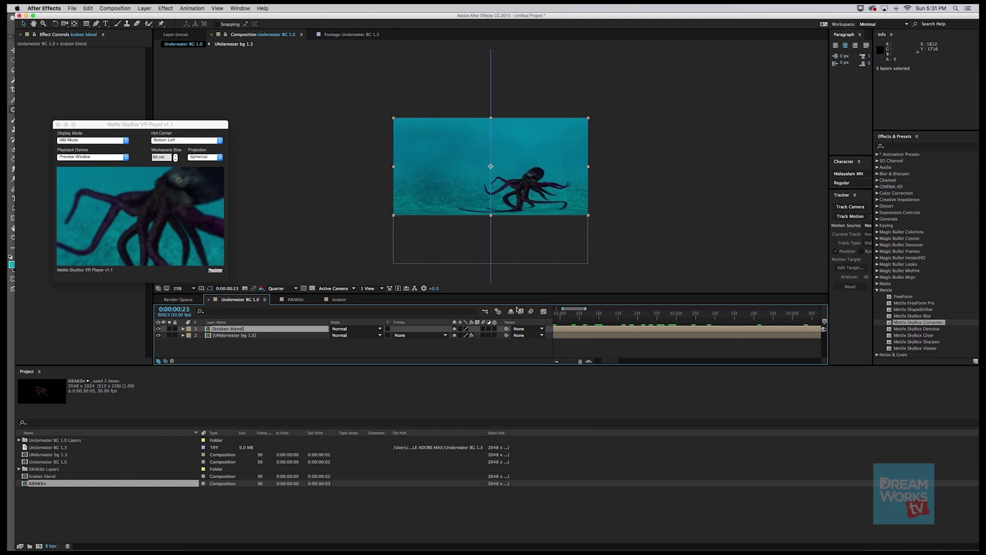
key("space")
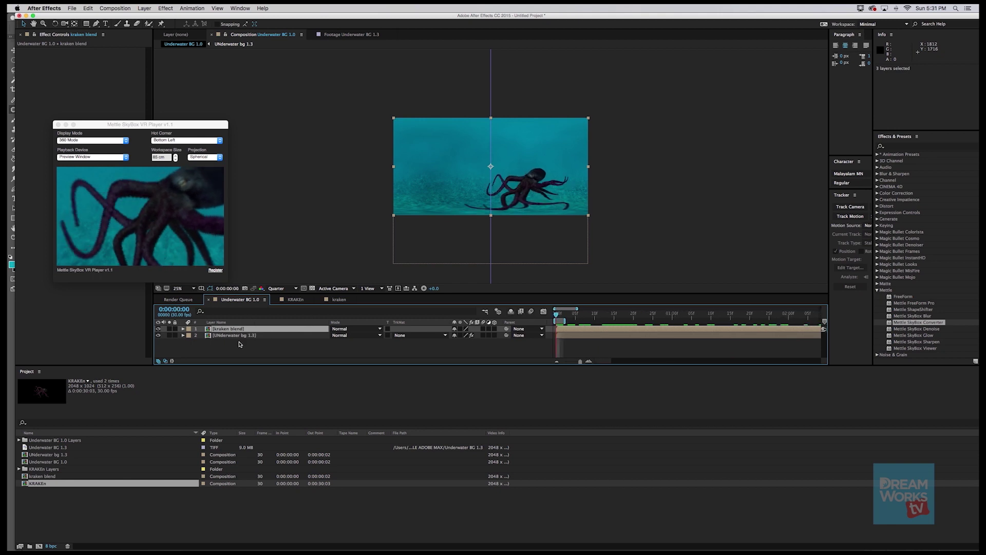
Step: Pre-compose the kraken blend and UNderwater bg 1.3 layers into a composition named BG/Kraken
left_click(238, 345)
left_click(234, 335)
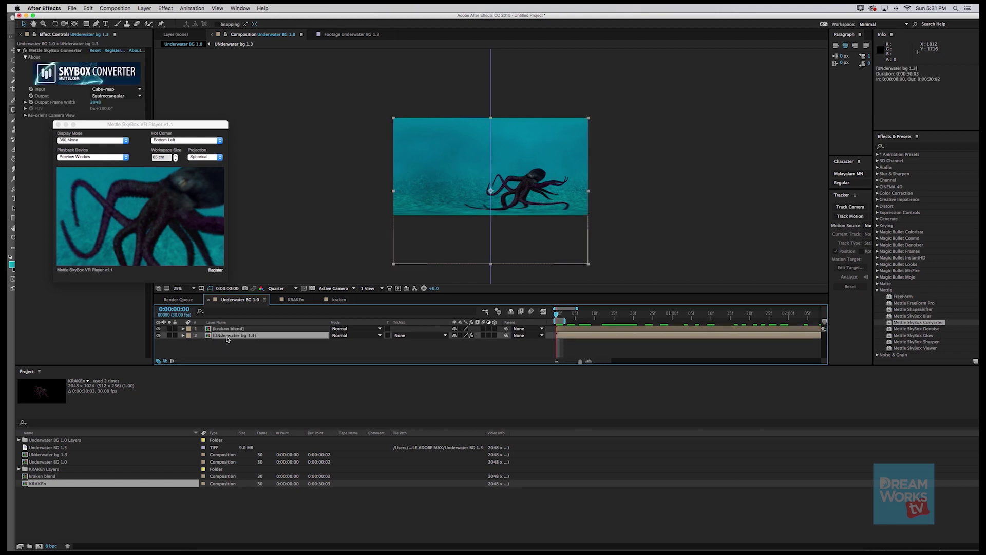
left_click(229, 329, "shift")
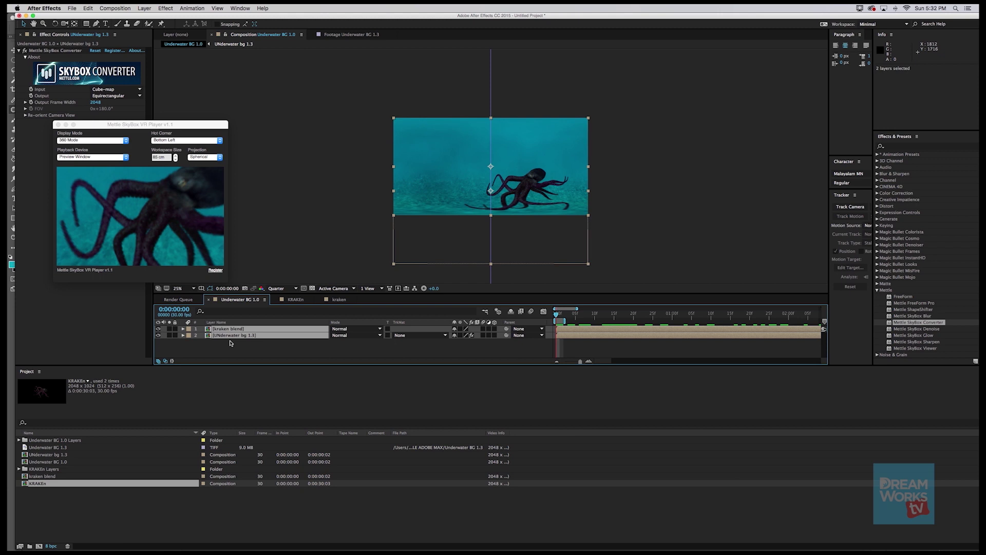
key("super+shift+c")
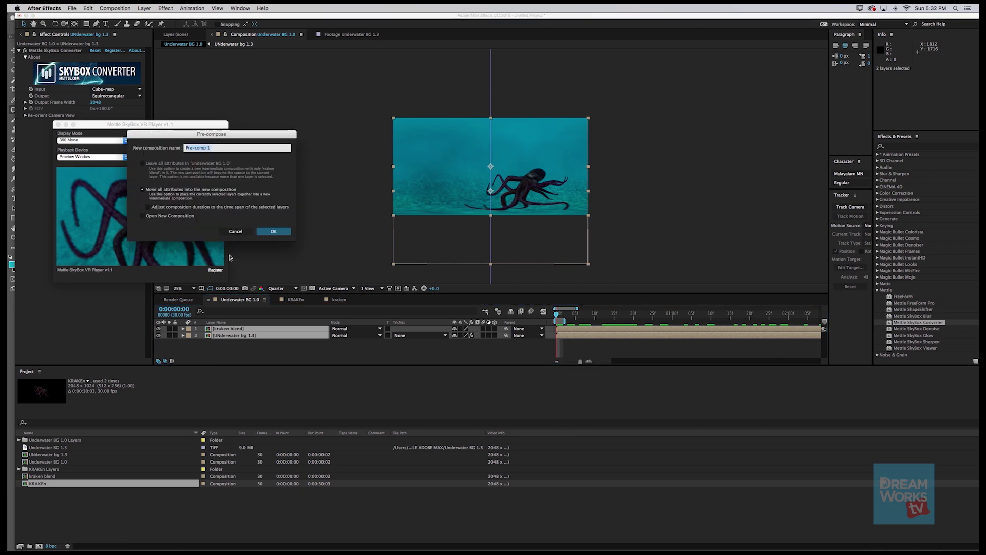
type("BG/Kraken")
key("Return")
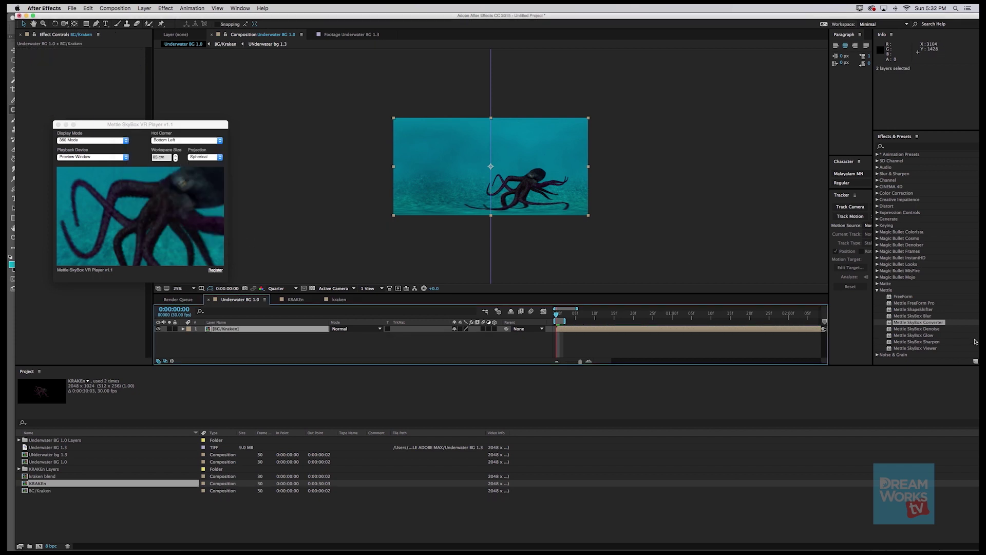
Step: Apply Mettle SkyBox Converter to the BG/Kraken layer and set its output to Cube-map
left_click_drag(935, 323, 248, 332)
left_click_drag(126, 128, 206, 166)
left_click(111, 96)
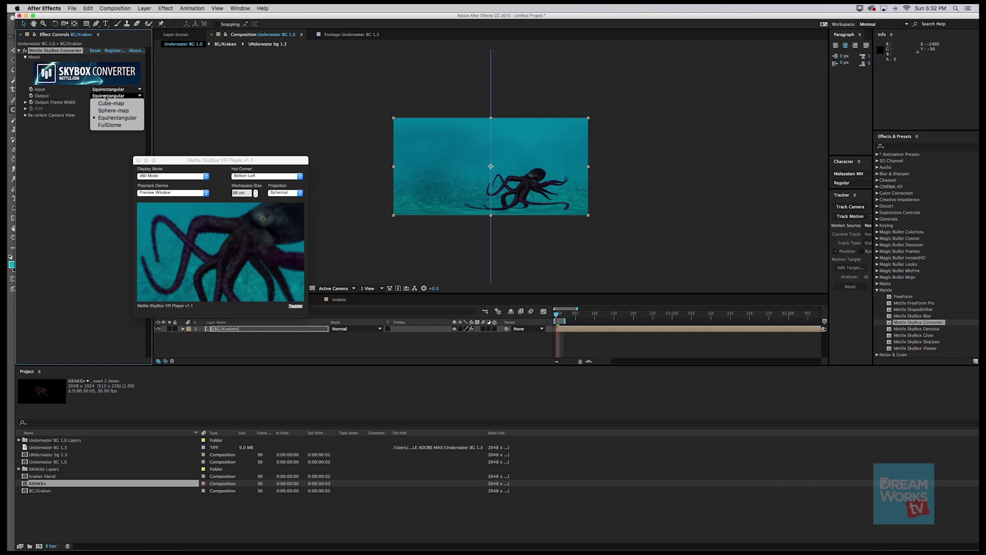
left_click(106, 105)
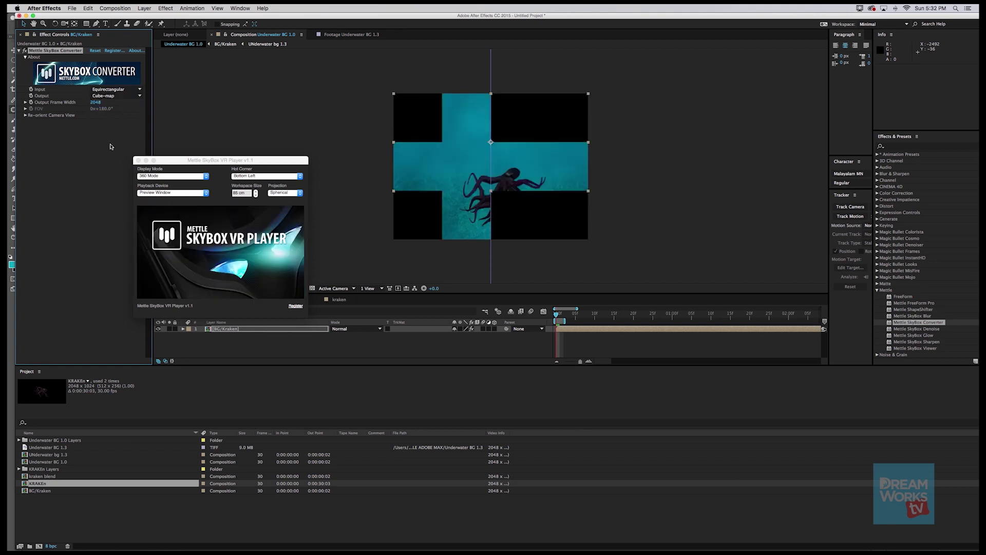
left_click_drag(216, 160, 230, 153)
Step: Import SHARKS_RGBA 2.mov into the project as footage
left_click(86, 509)
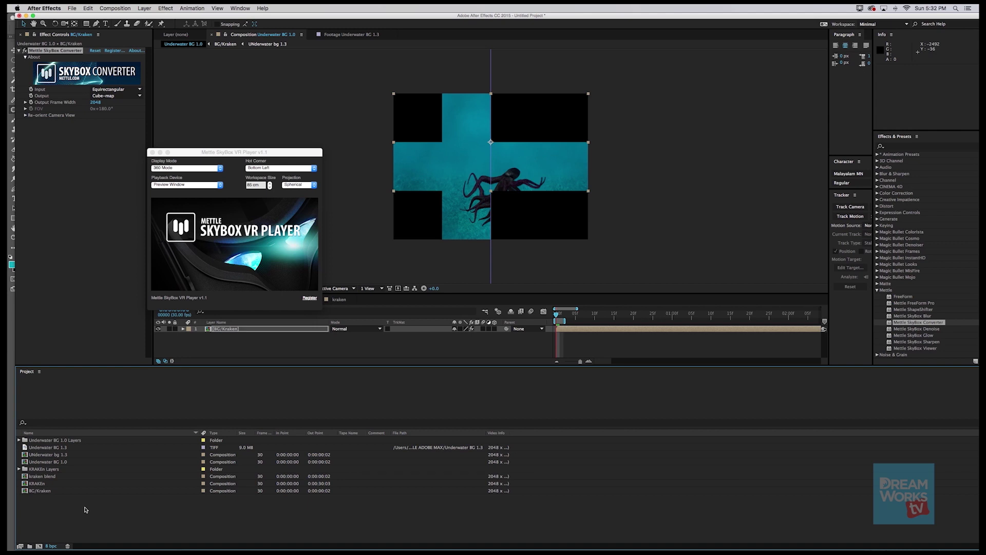
double_click(86, 509)
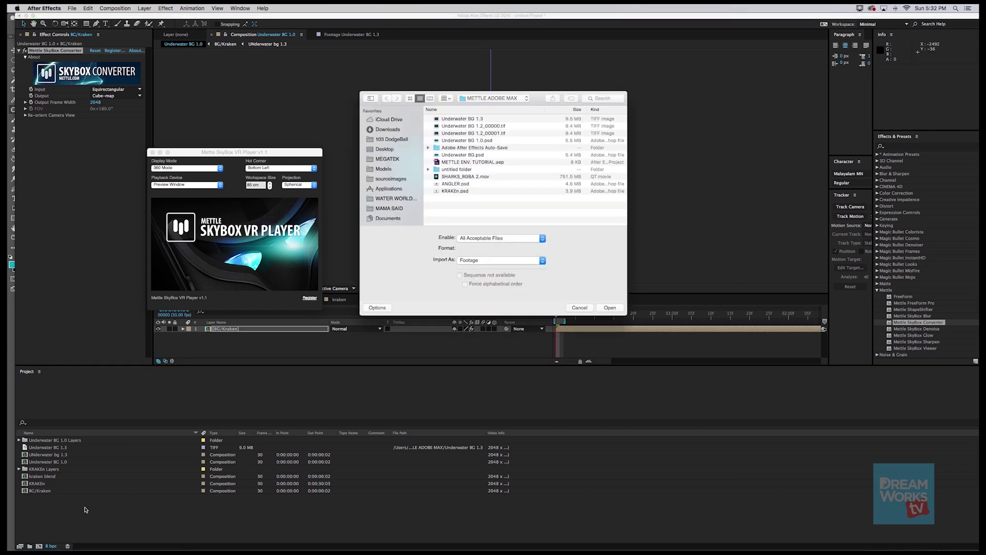
left_click(453, 178)
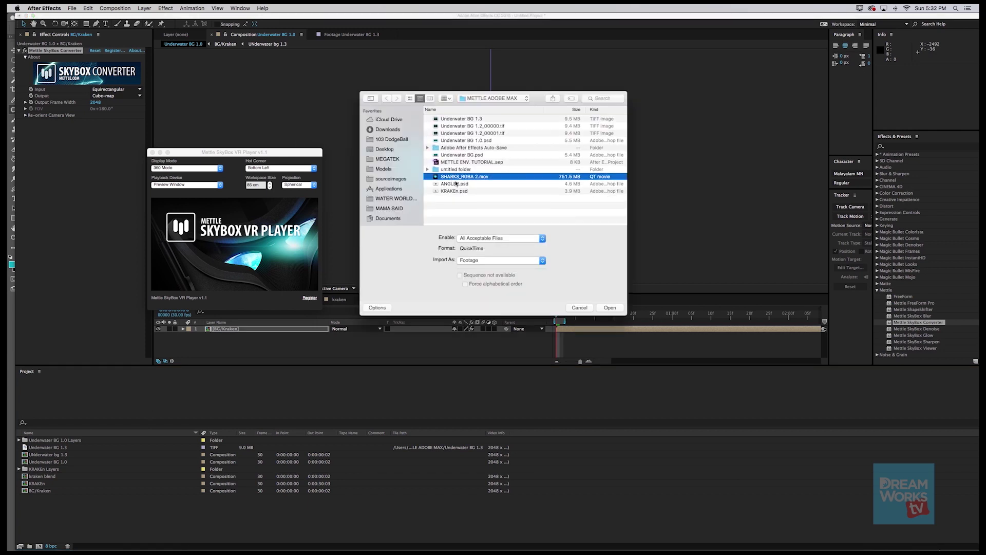
left_click(609, 308)
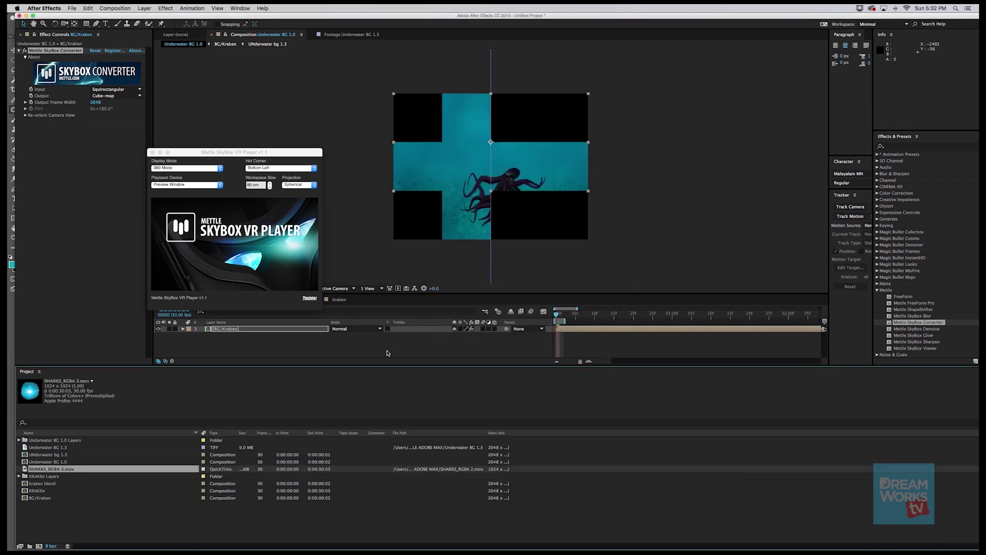
Step: Create a new composition from the SHARKS_RGBA 2.mov footage and move the VR player preview clear of the timeline
right_click(54, 472)
left_click(68, 471)
right_click(35, 469)
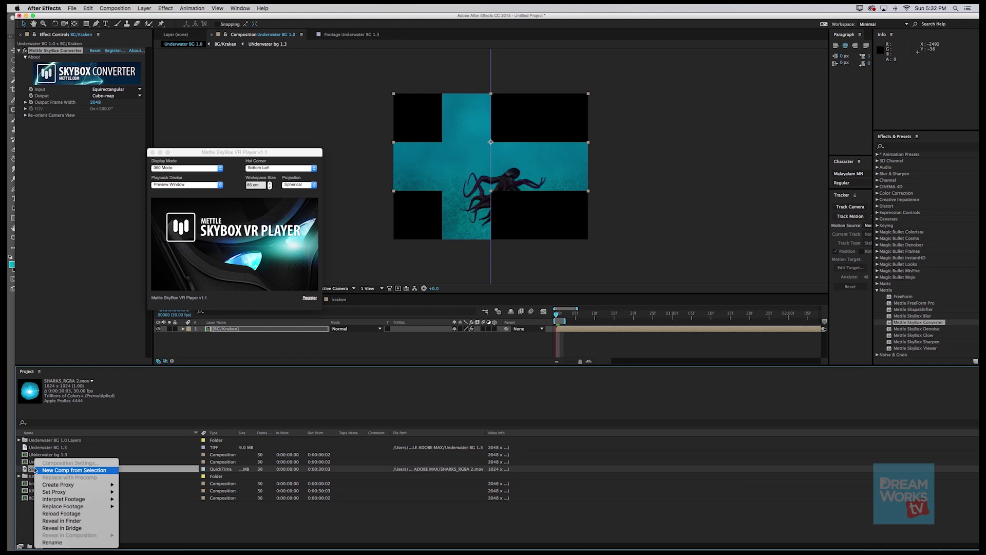
left_click(54, 470)
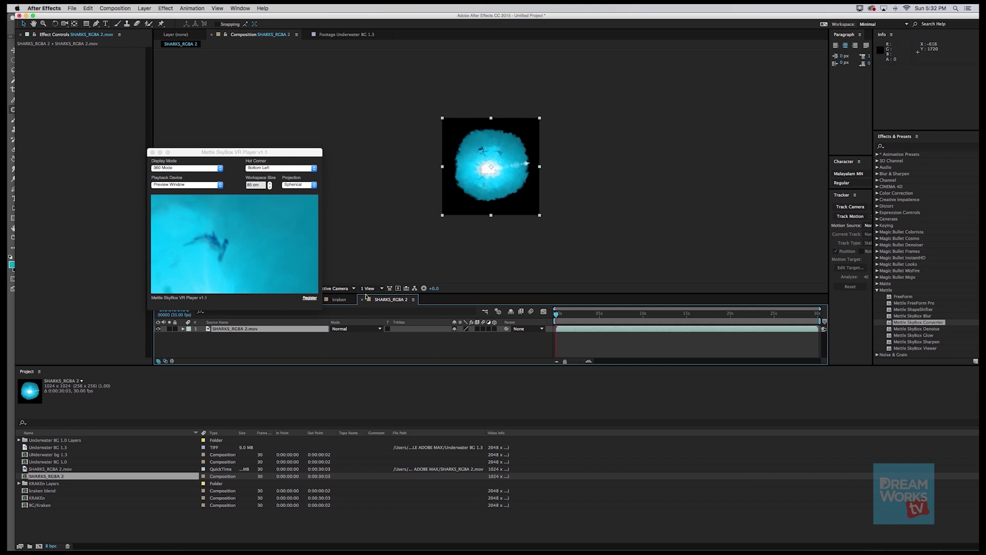
left_click_drag(246, 153, 224, 78)
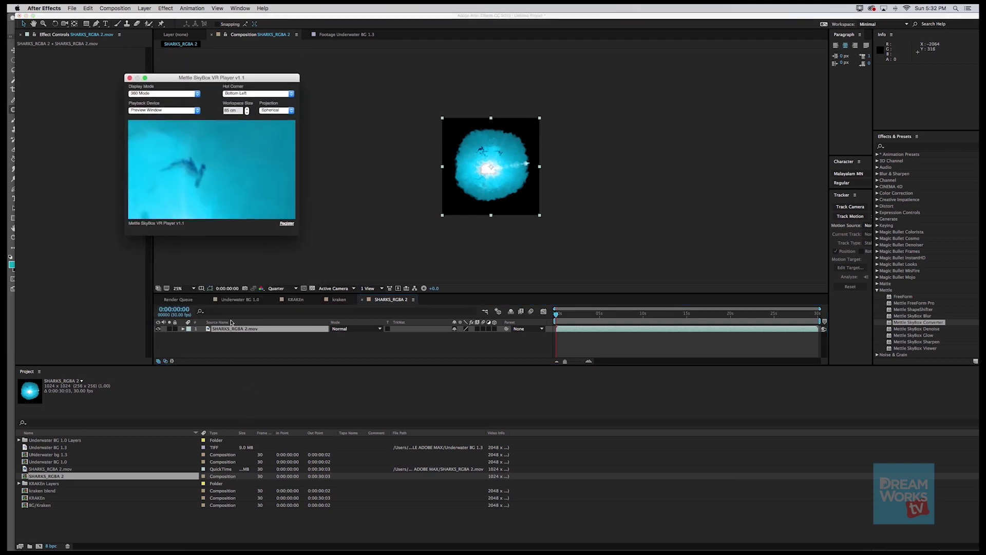
Step: Compare the cube-map layout with the SHARKS_RGBA 2 composition and scrub through the shark footage to examine its motion
left_click(232, 300)
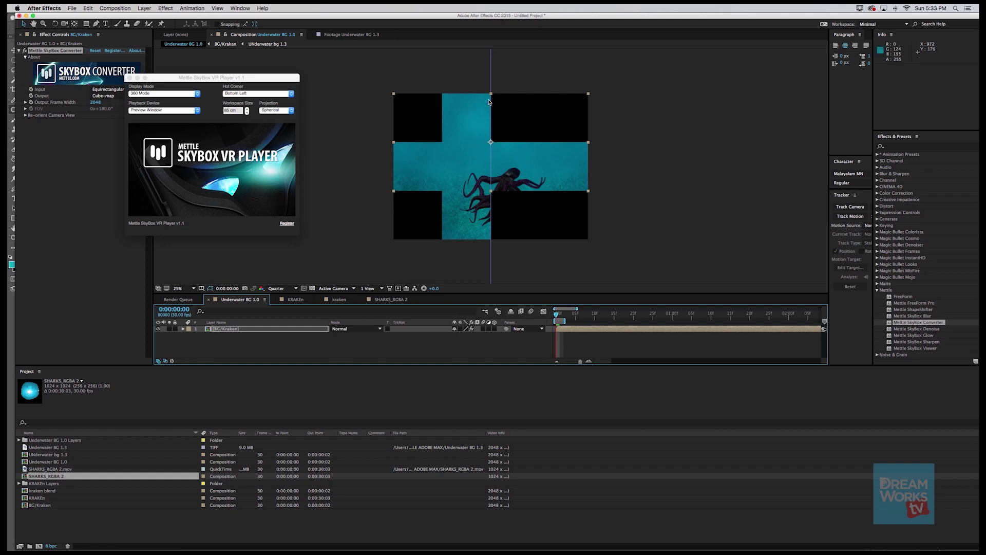
left_click(389, 299)
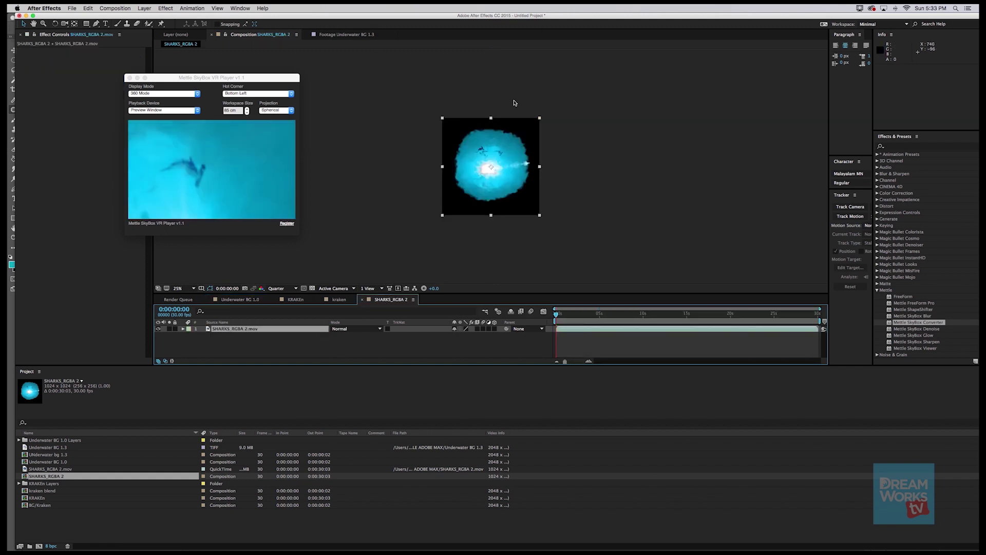
key("slash")
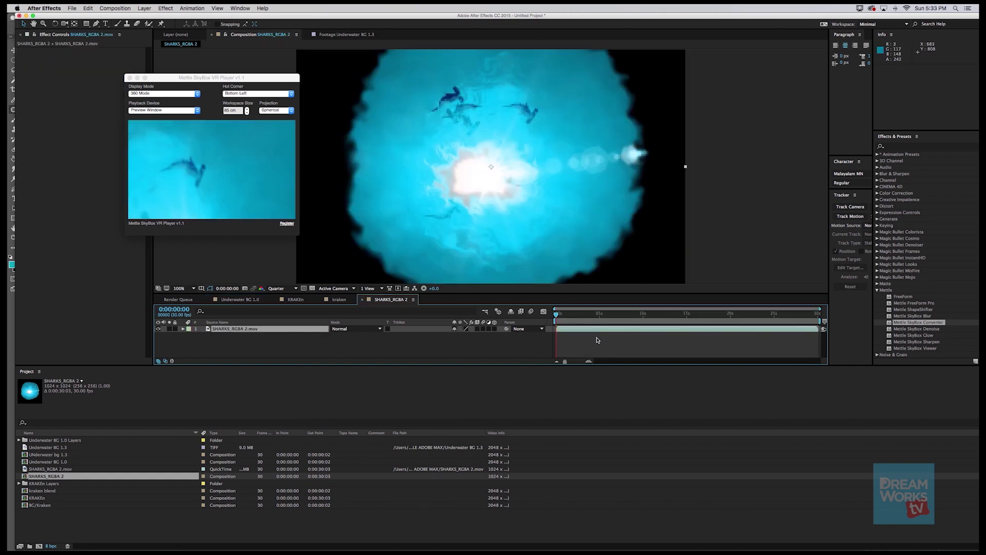
left_click_drag(558, 314, 613, 314)
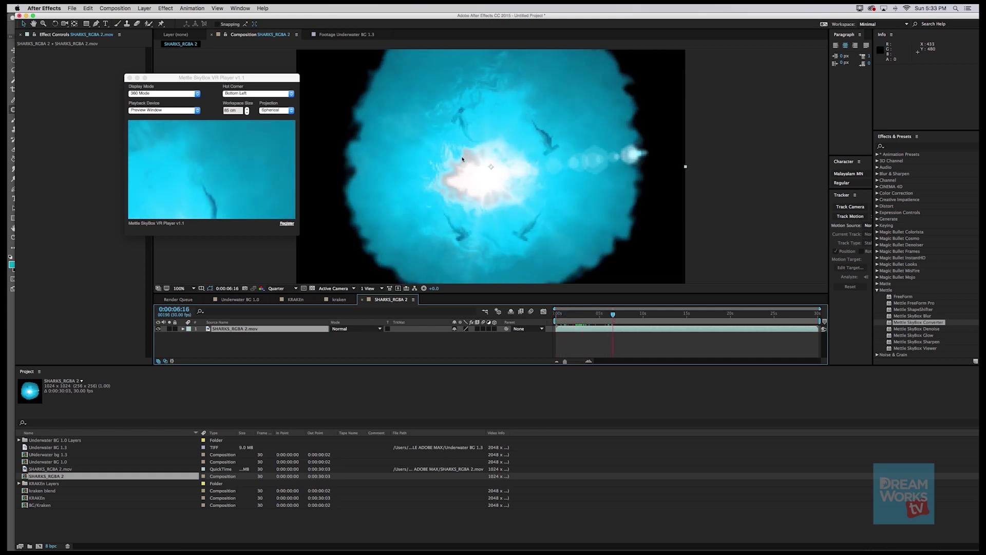
left_click_drag(613, 314, 654, 315)
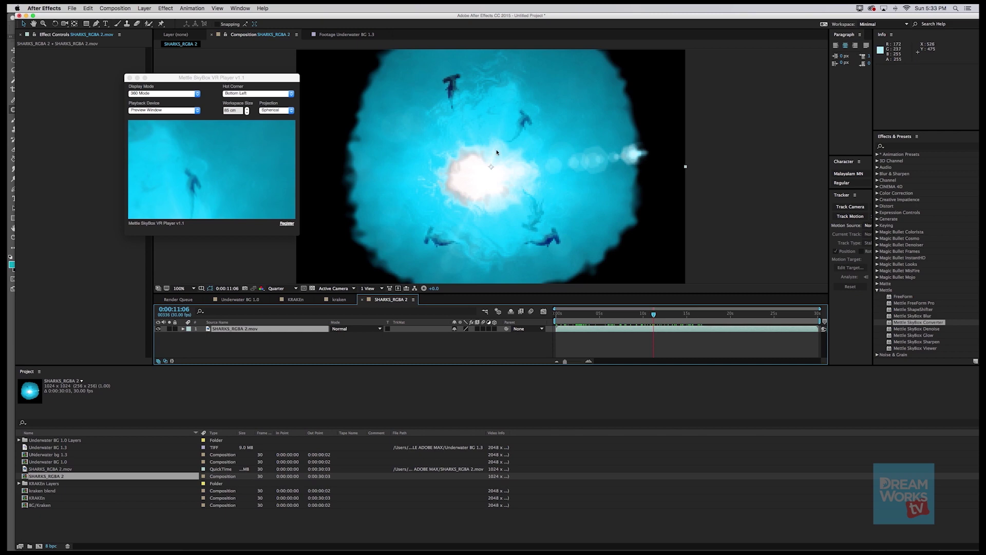
left_click_drag(654, 314, 658, 315)
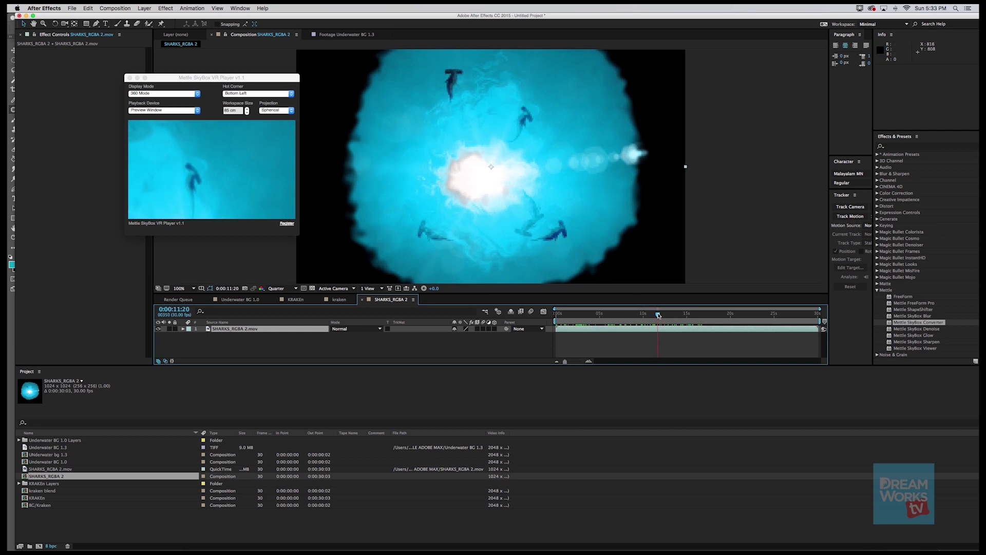
left_click_drag(658, 315, 787, 315)
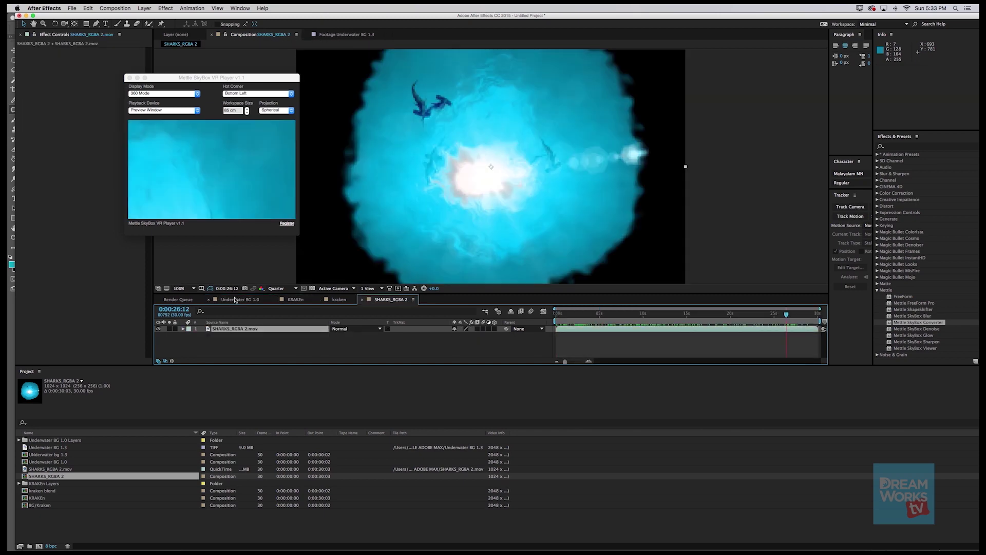
Step: Add the SHARKS_RGBA 2 composition to Underwater BG 1.0 as a layer above BG/Kraken
left_click(234, 299)
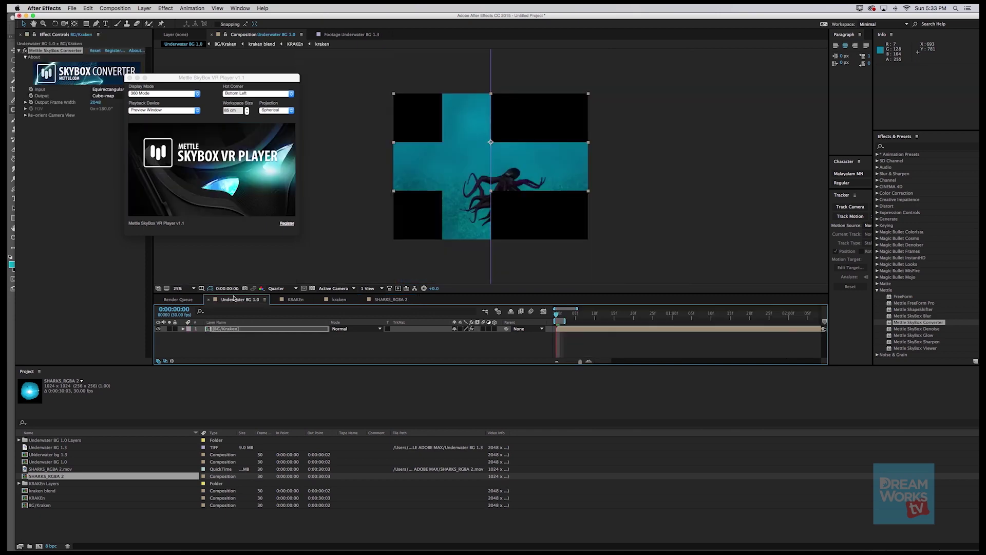
left_click_drag(207, 80, 151, 102)
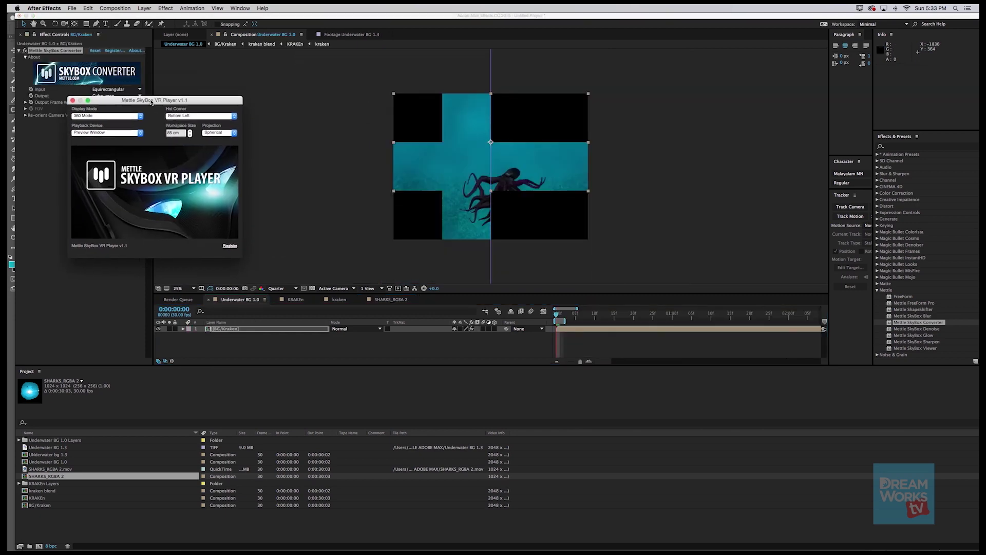
left_click_drag(50, 478, 228, 330)
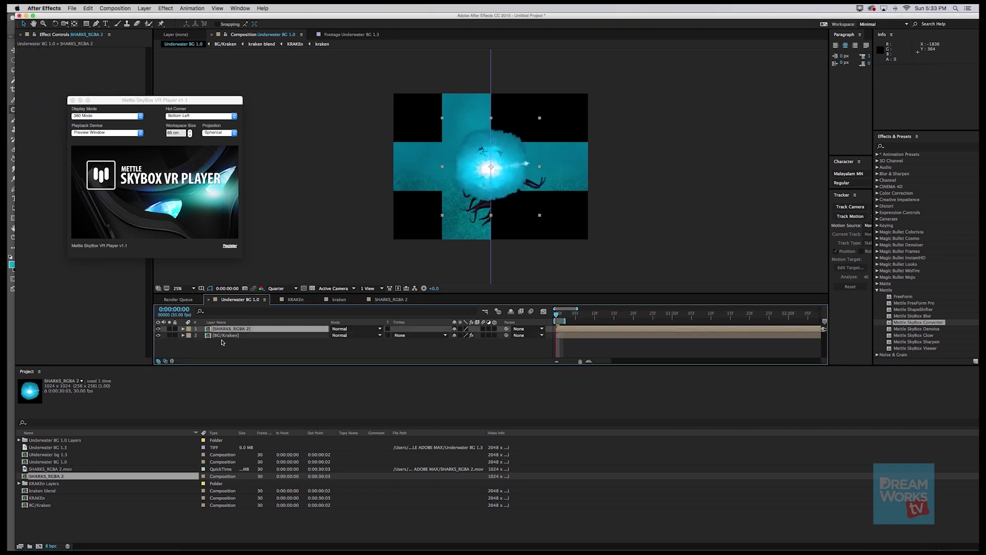
Step: Scale the SHARKS_RGBA 2 layer to 53% and position it over the upper face of the cube map, at about 752.8, 272
key("s")
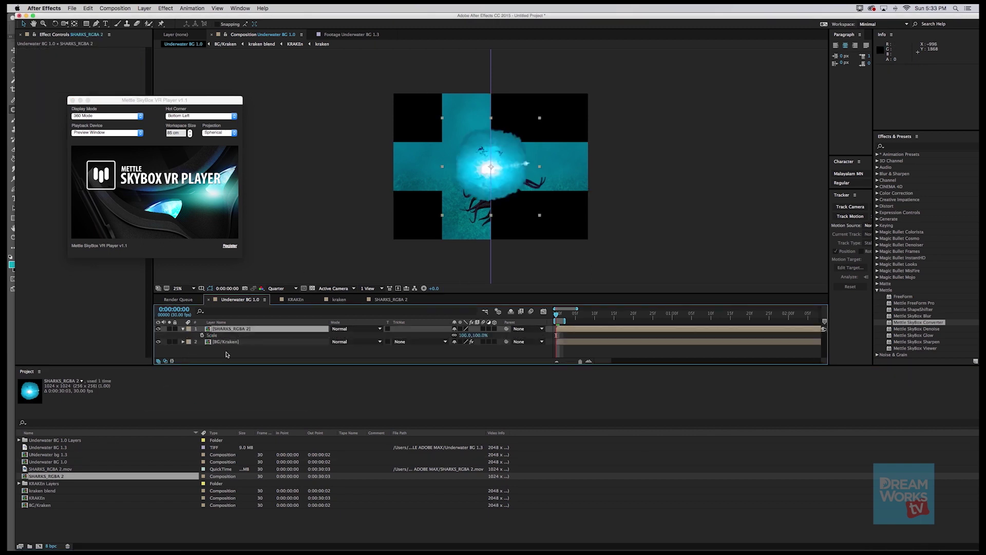
left_click_drag(466, 334, 445, 339)
left_click_drag(506, 181, 483, 138)
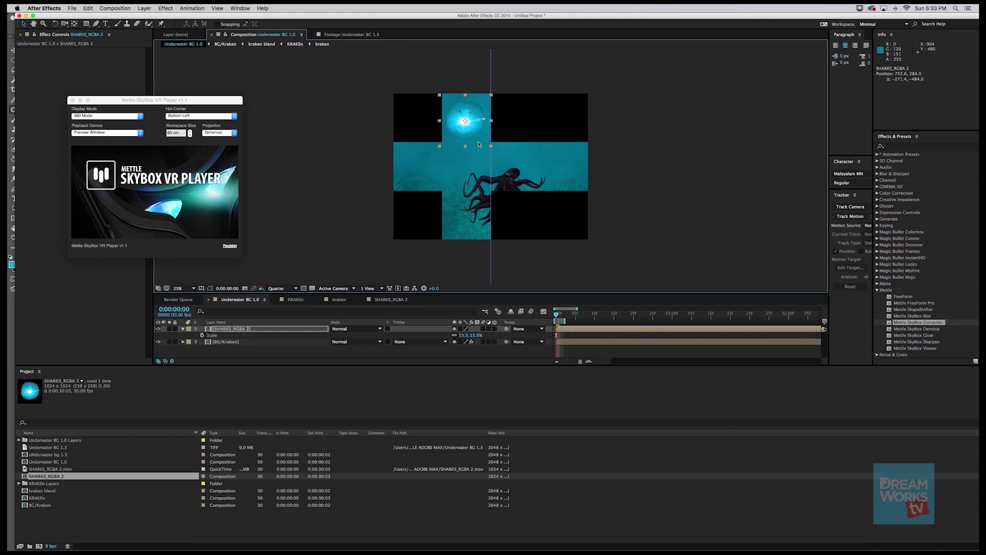
left_click_drag(482, 134, 478, 130)
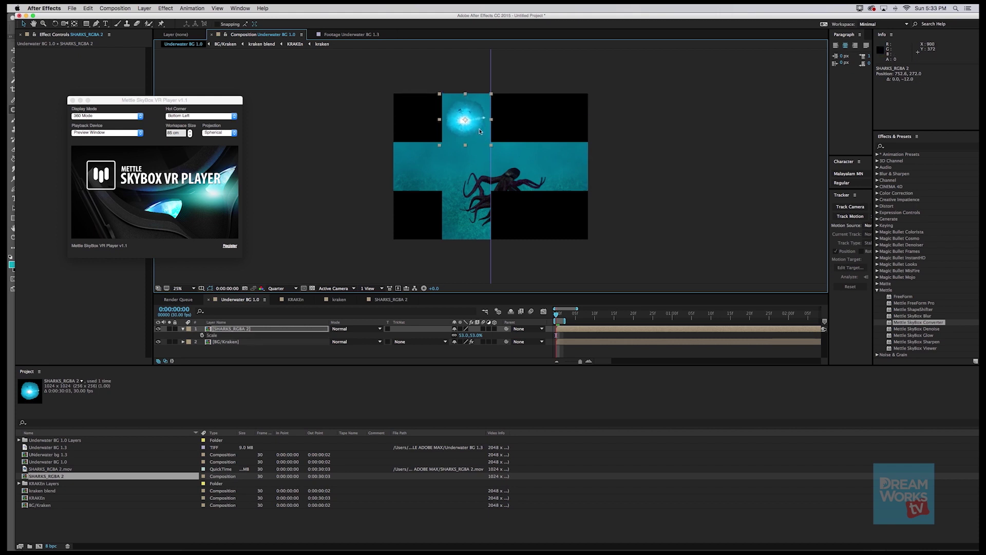
Step: Pre-compose the SHARKS_RGBA 2 and BG/Kraken layers into a composition named BG/KRAKEN/SHARKS
left_click(247, 343)
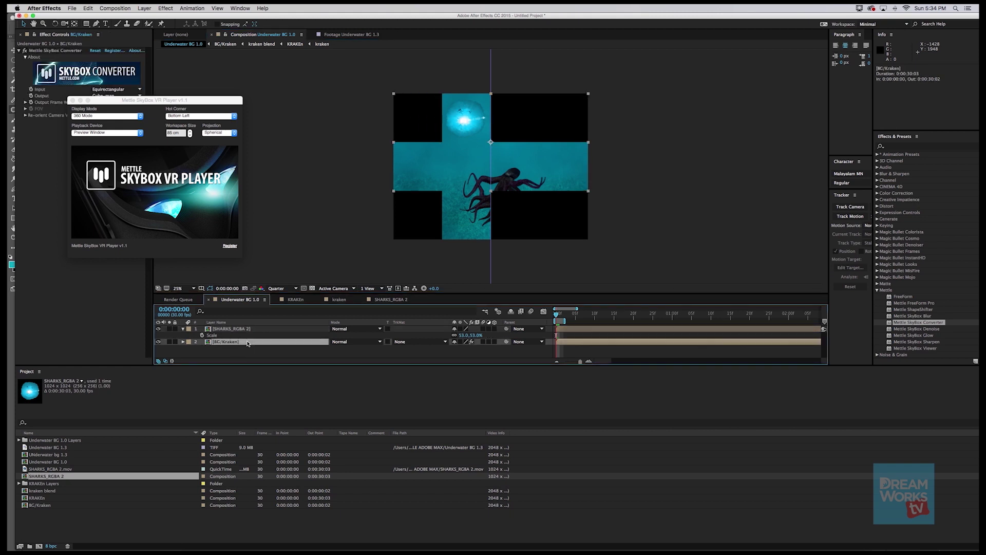
scroll(465, 124, "up", 8)
scroll(465, 124, "down", 6)
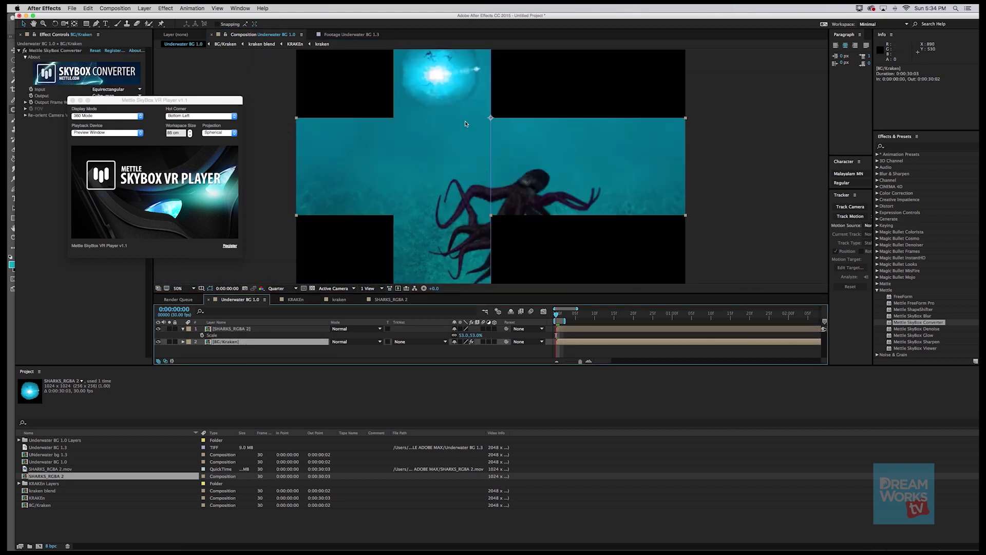
left_click(254, 329, "shift")
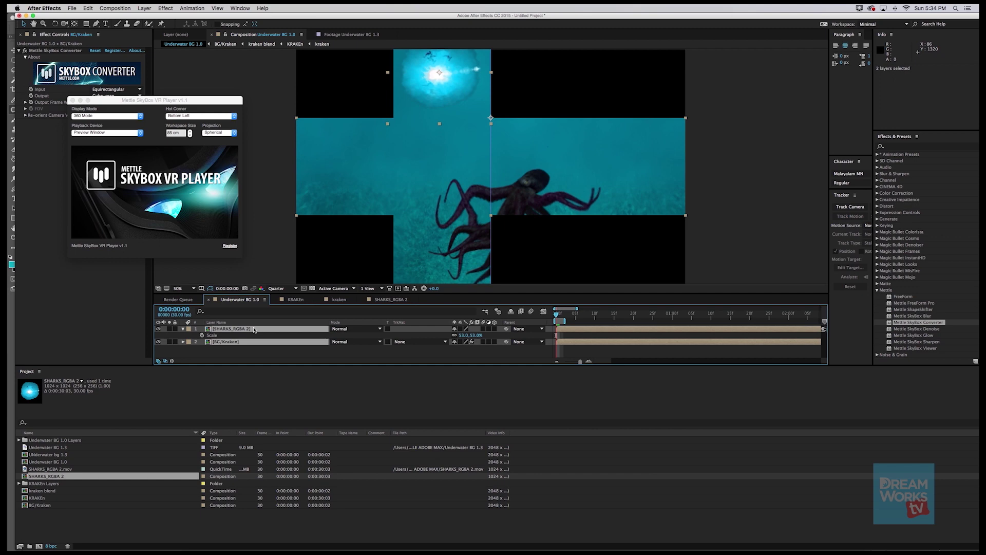
key("super+shift+c")
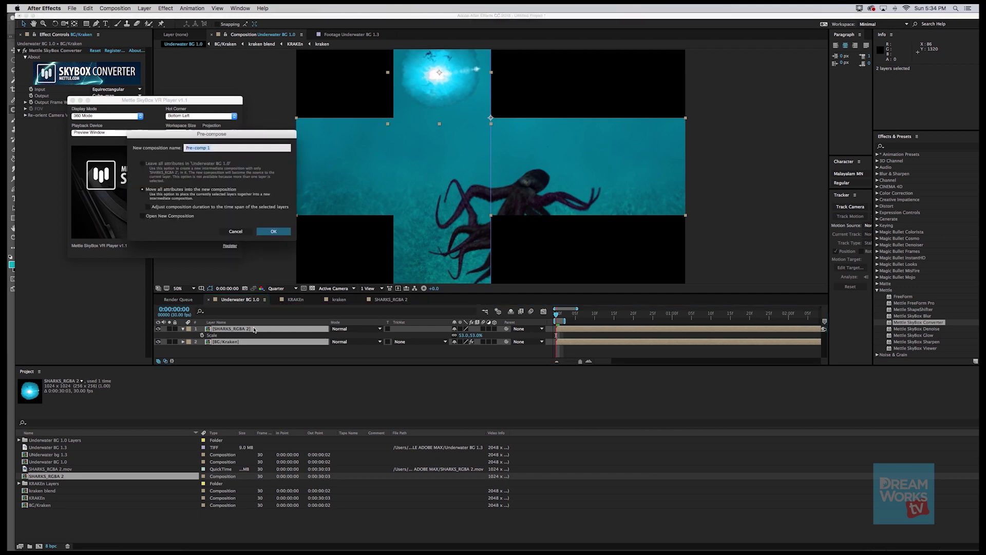
type("BG/KRAKEN/SHARKS")
key("Return")
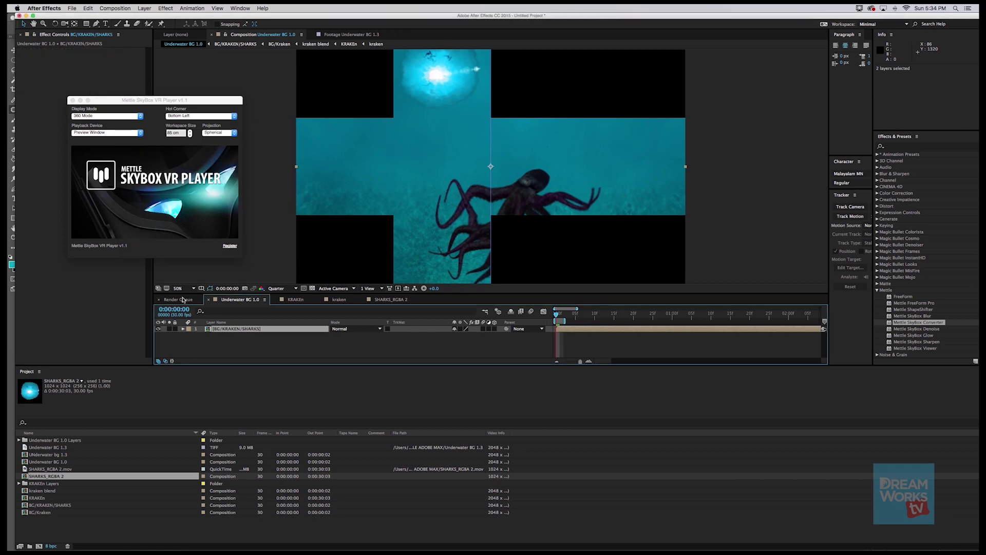
Step: Apply Mettle SkyBox Converter to the BG/KRAKEN/SHARKS layer with Cube-map input and Equirectangular output
left_click_drag(916, 325, 574, 332)
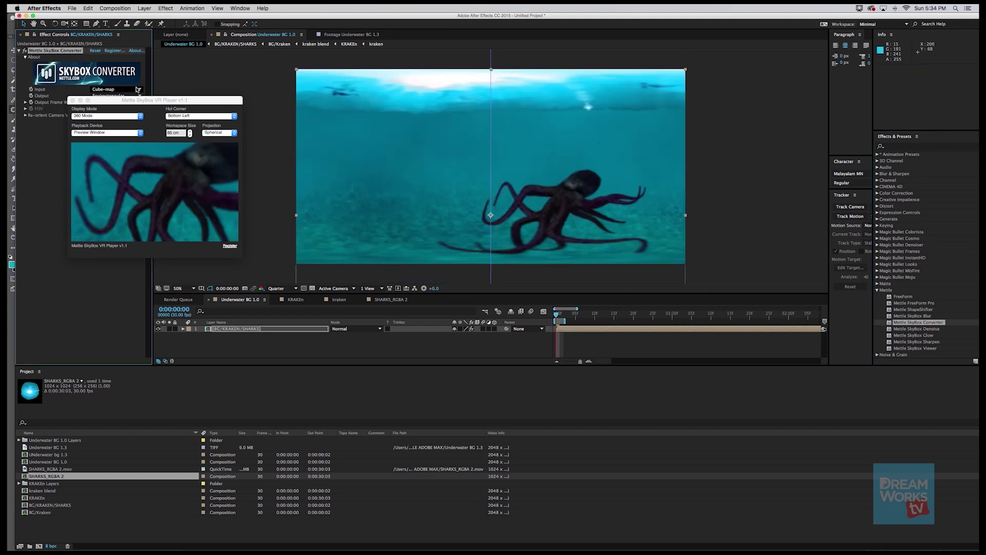
left_click_drag(136, 102, 114, 171)
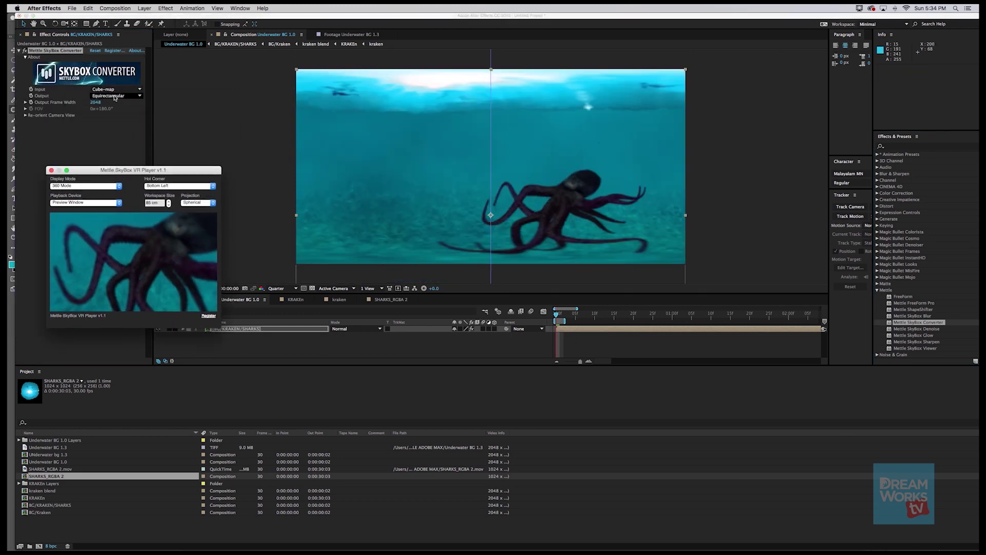
Step: Look up at the water surface in the VR player and step through the timeline to 0:00:01:29 to check the sharks' motion
left_click_drag(144, 259, 103, 208)
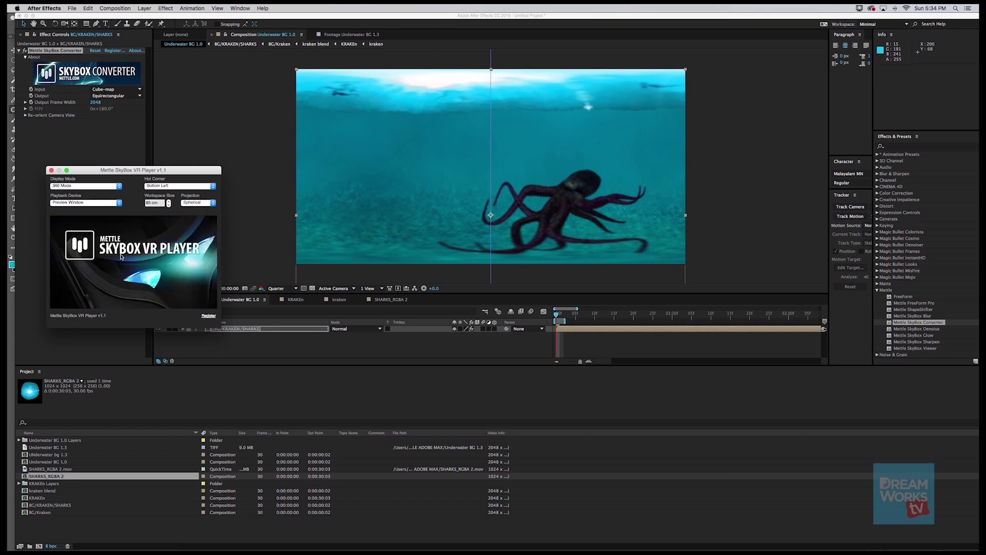
mouse_move(126, 267)
left_mouse_down()
mouse_move(131, 299)
mouse_move(131, 268)
left_mouse_up()
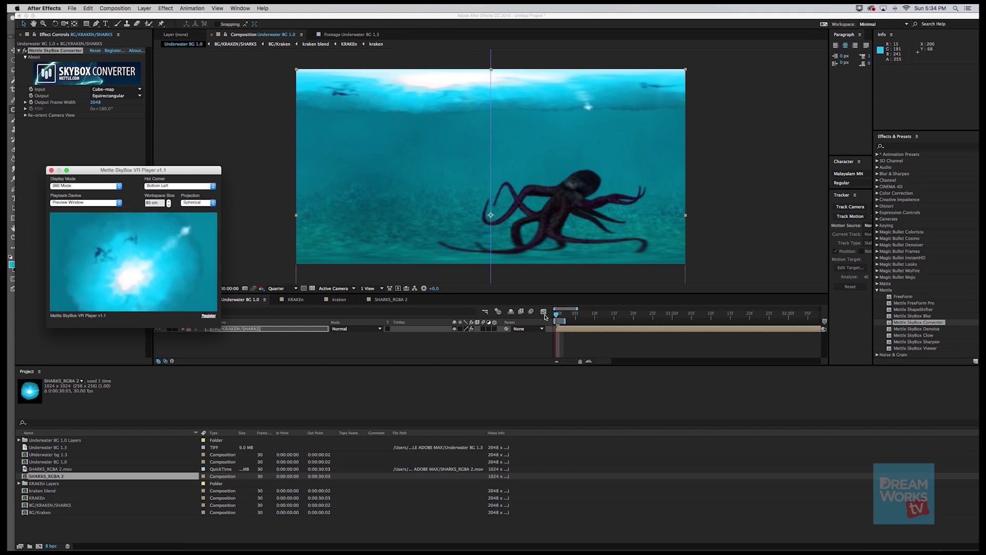
left_click_drag(555, 316, 650, 319)
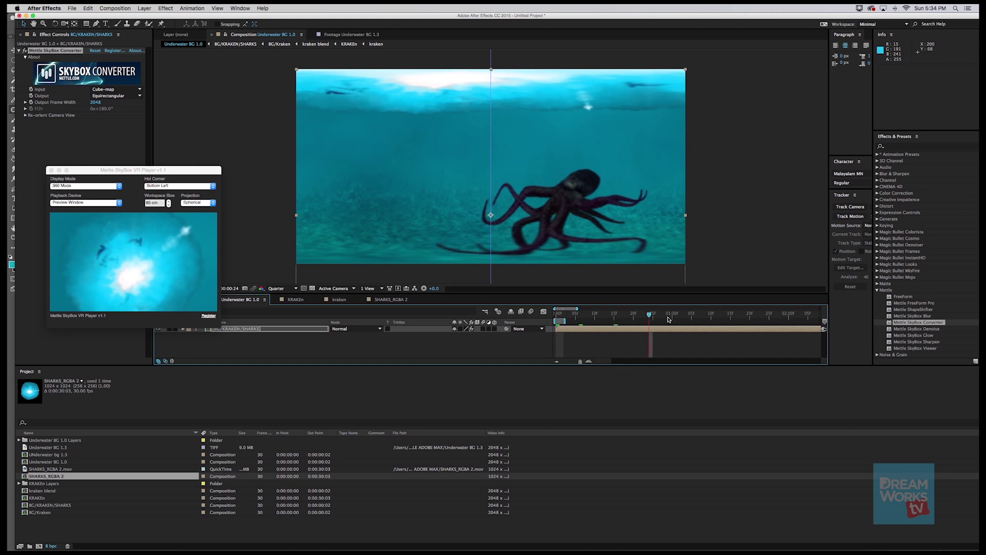
left_click(742, 317)
left_click_drag(128, 170, 144, 136)
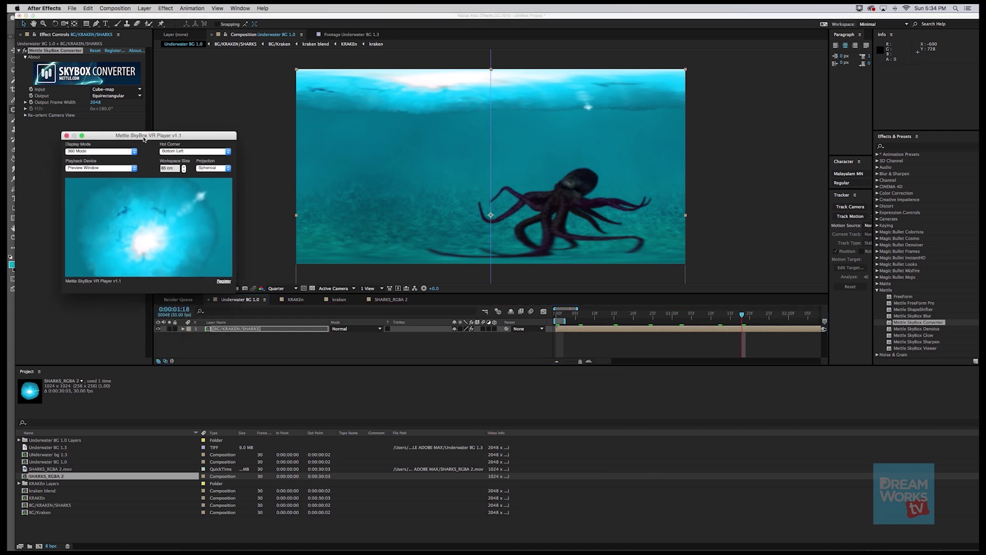
left_click(758, 315)
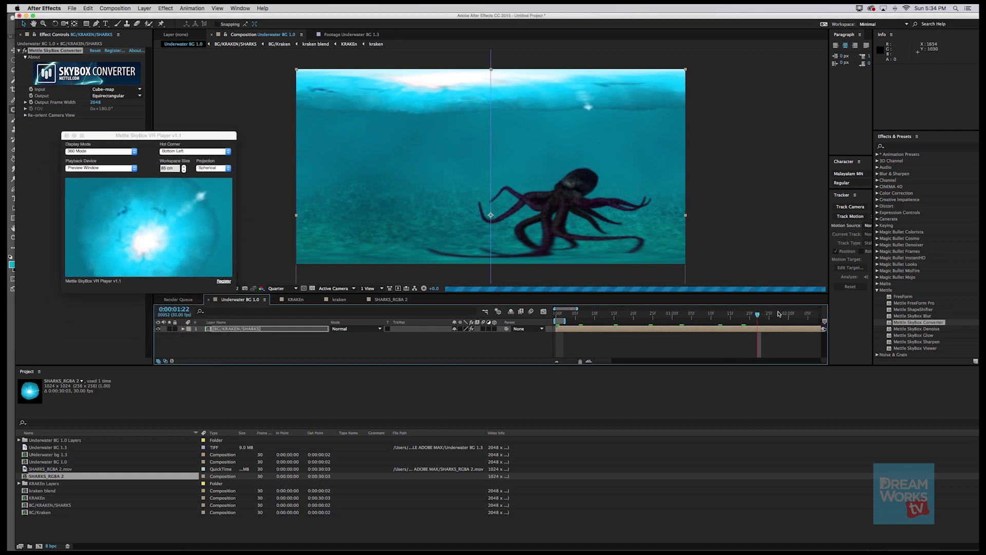
left_click(786, 315)
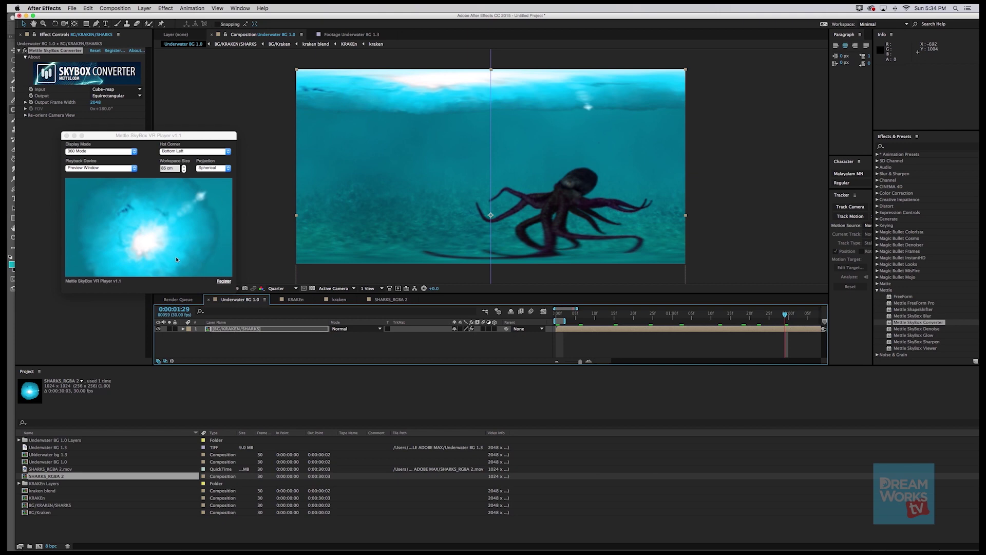
Step: In the BG/KRAKEN/SHARKS composition, draw a closed, roughly circular nine-point mask around the bright shark area on the SHARKS_RGBA 2 layer
double_click(233, 329)
left_click(232, 330)
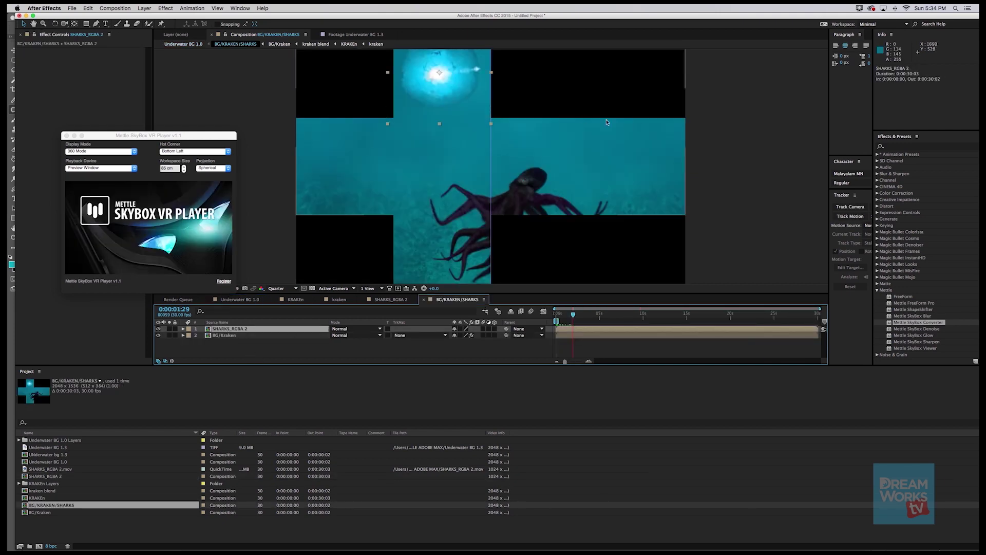
key("g")
key("h")
left_click_drag(459, 124, 449, 244)
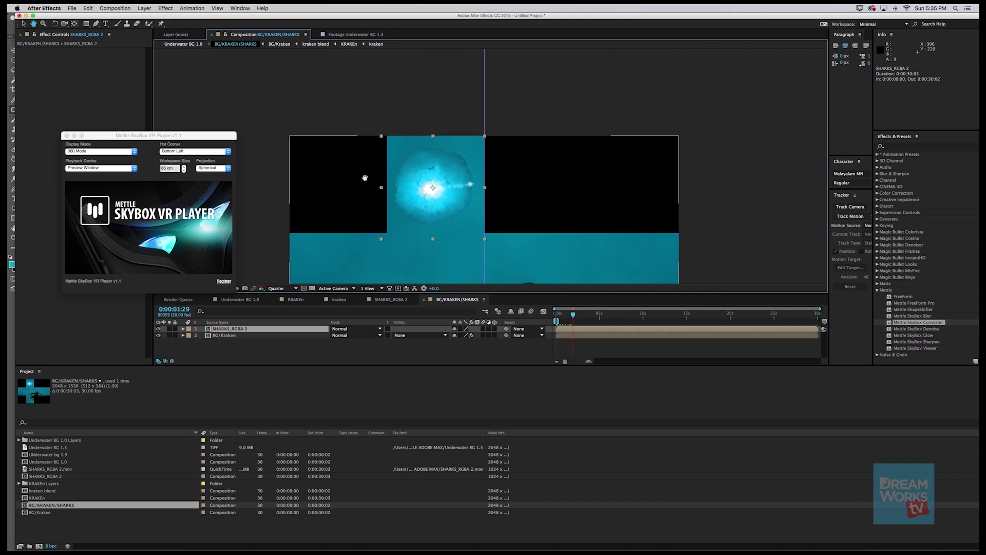
key("g")
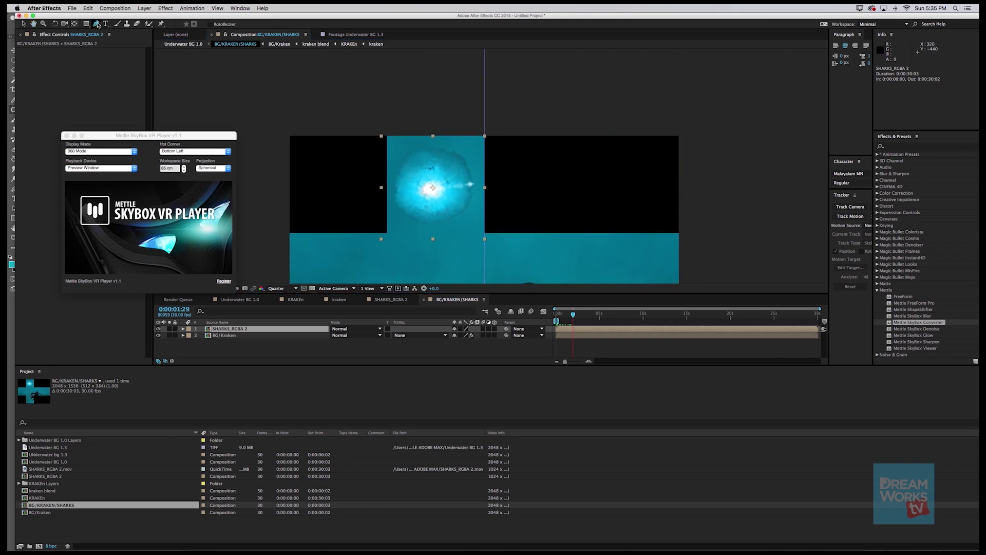
left_click(402, 167)
left_click(399, 187)
left_click(403, 206)
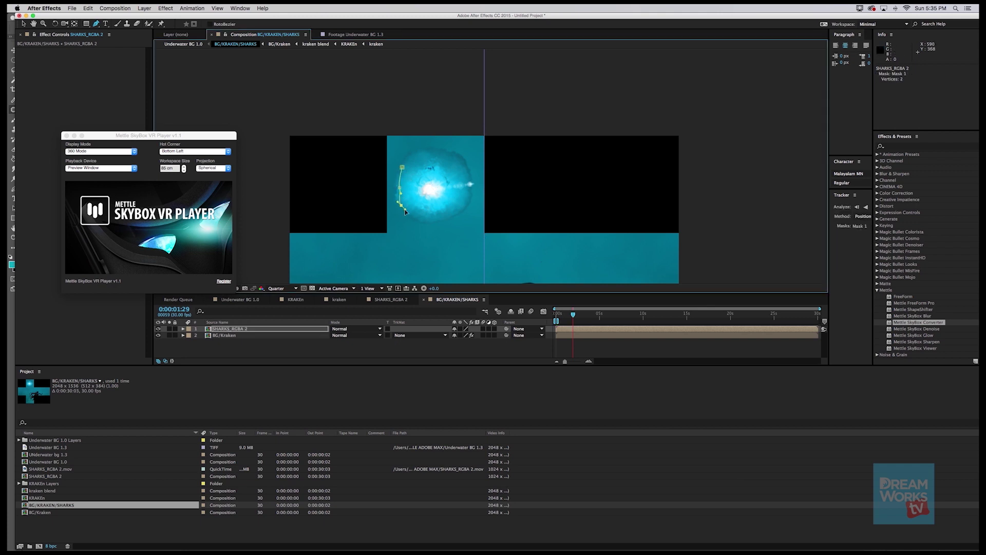
left_click(424, 218)
left_click(443, 217)
left_click(462, 199)
left_click(469, 173)
left_click(452, 154)
left_click(421, 153)
left_click(402, 168)
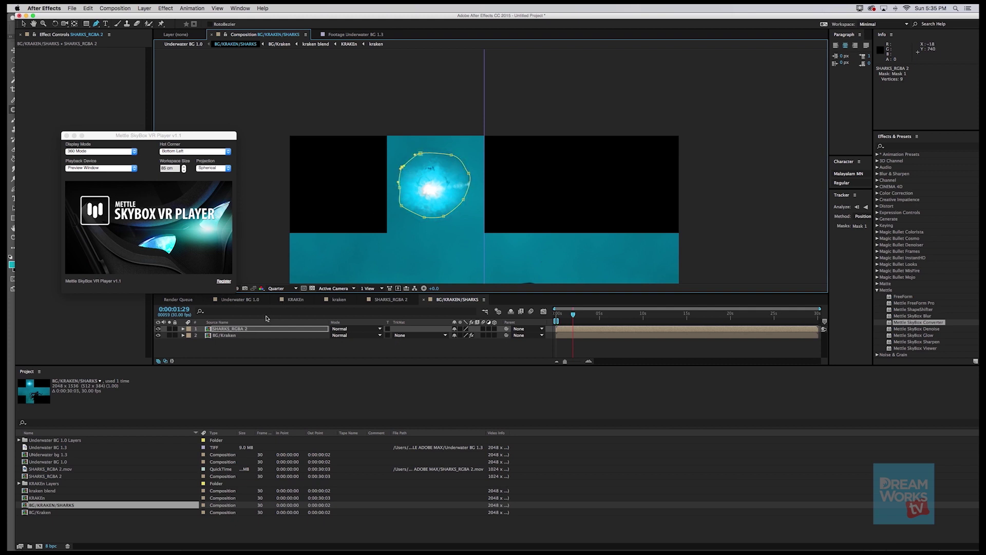
Step: Set the feather of the SHARKS_RGBA 2 layer's mask to 83 pixels
key("f")
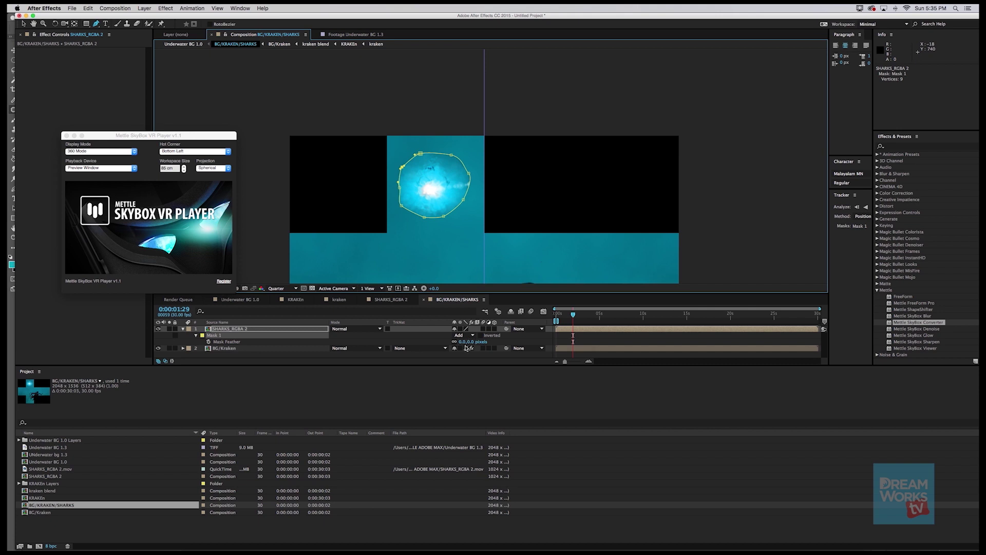
left_click_drag(461, 342, 468, 342)
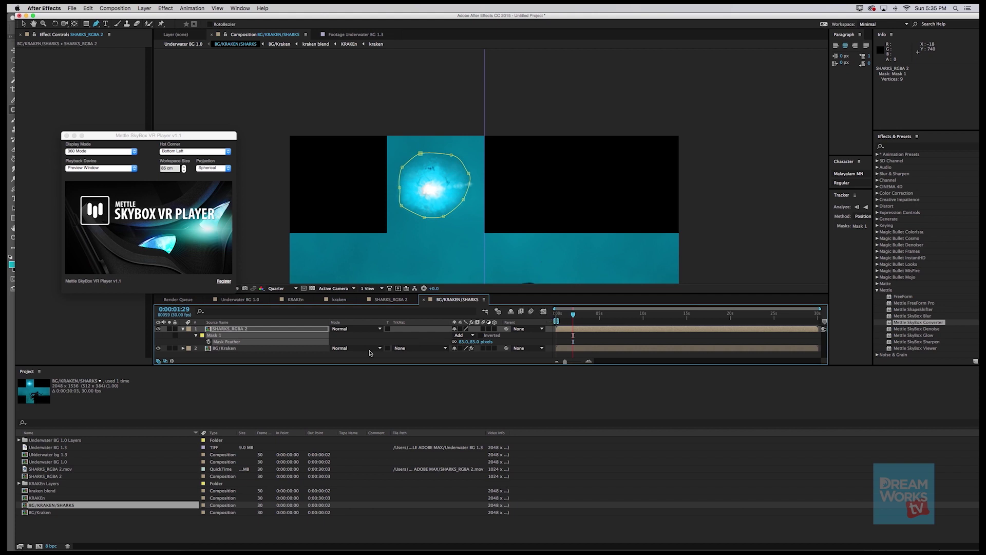
left_click(410, 343)
Step: Check the blended sharks at 0:00:04:25 in the Underwater BG 1.0 composition and look around to the kraken in the VR player
left_click_drag(573, 314, 599, 323)
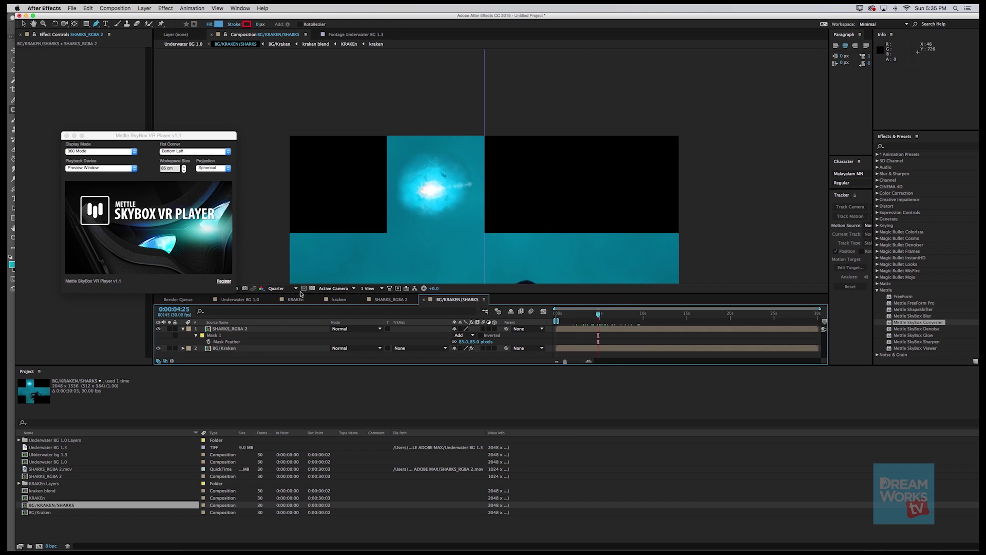
left_click(243, 302)
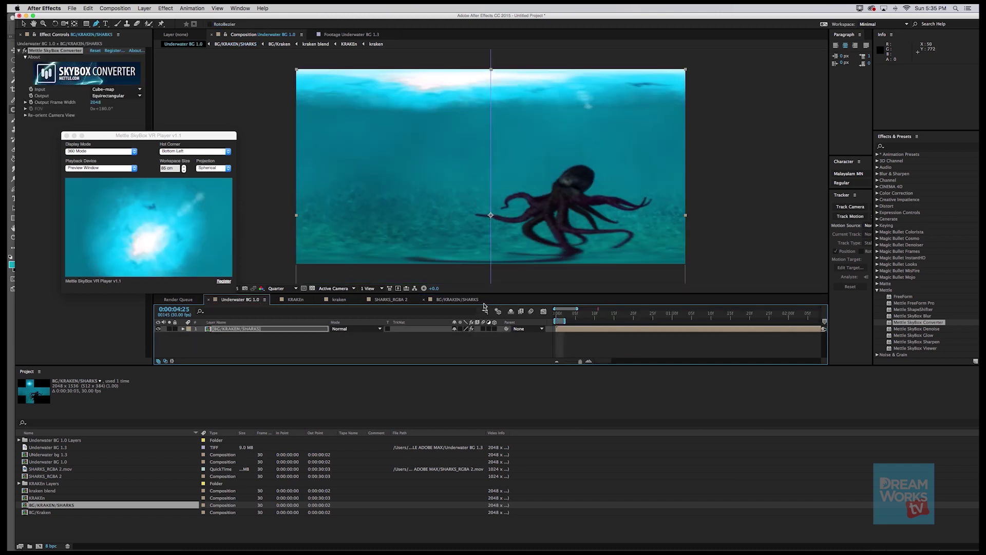
left_click_drag(185, 228, 372, 249)
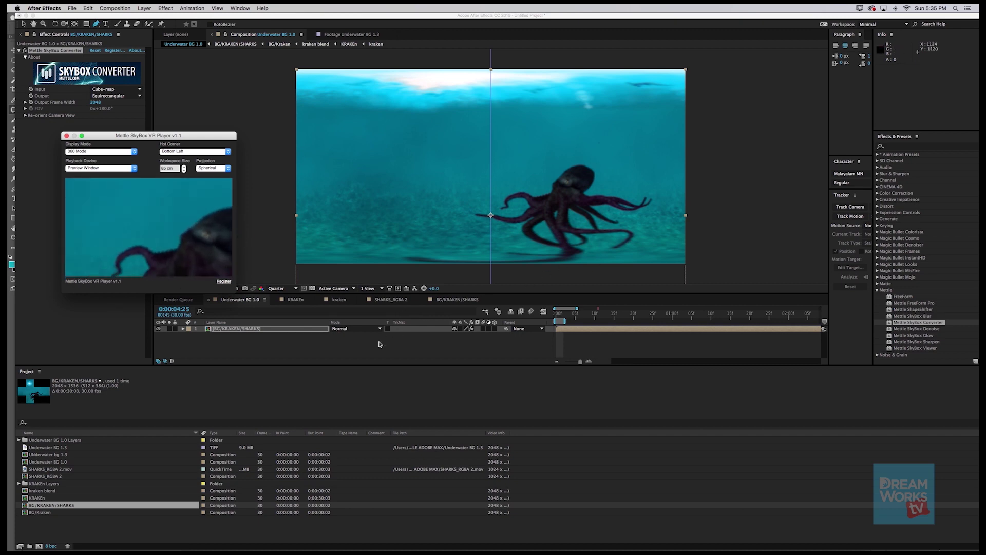
Step: Import ANGLER.psd into the project
left_click(87, 524)
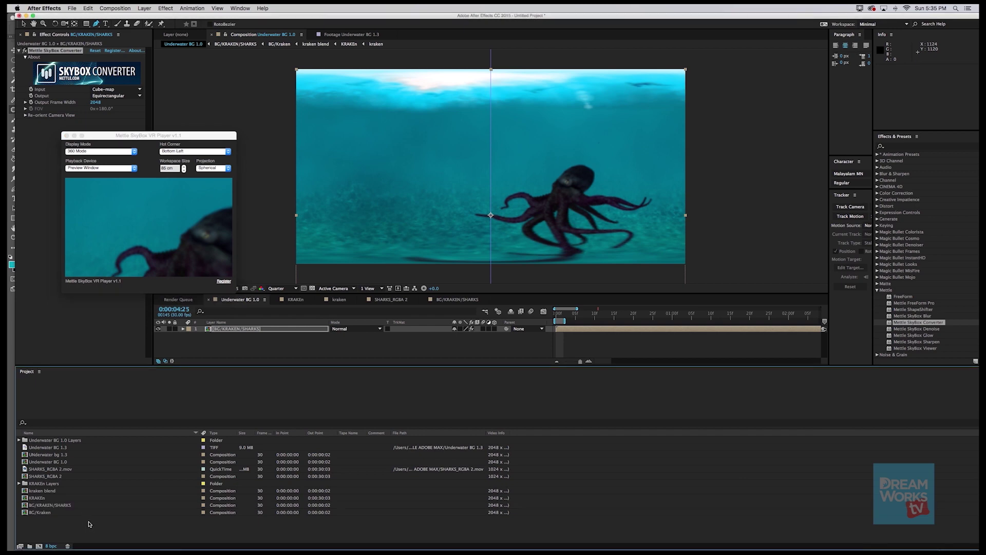
double_click(98, 517)
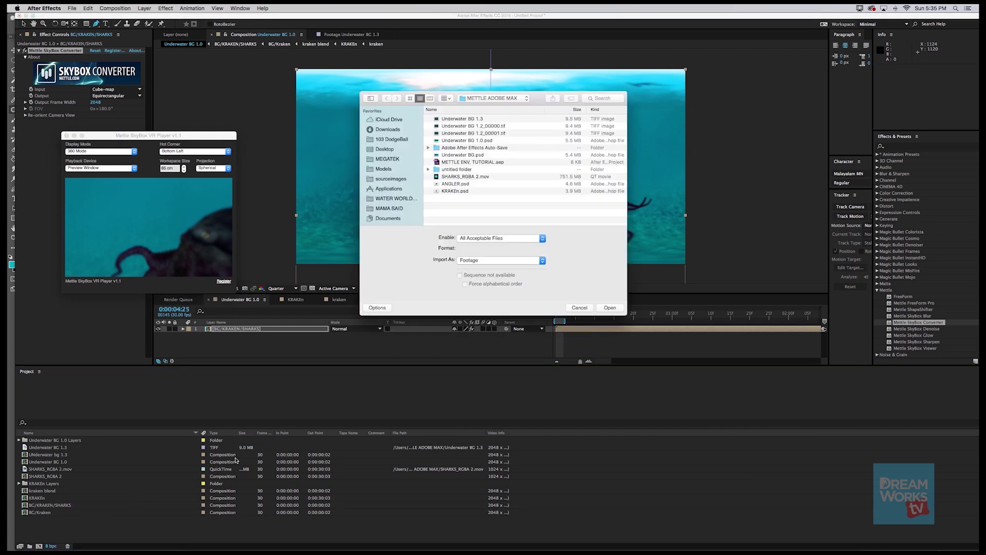
left_click(458, 185)
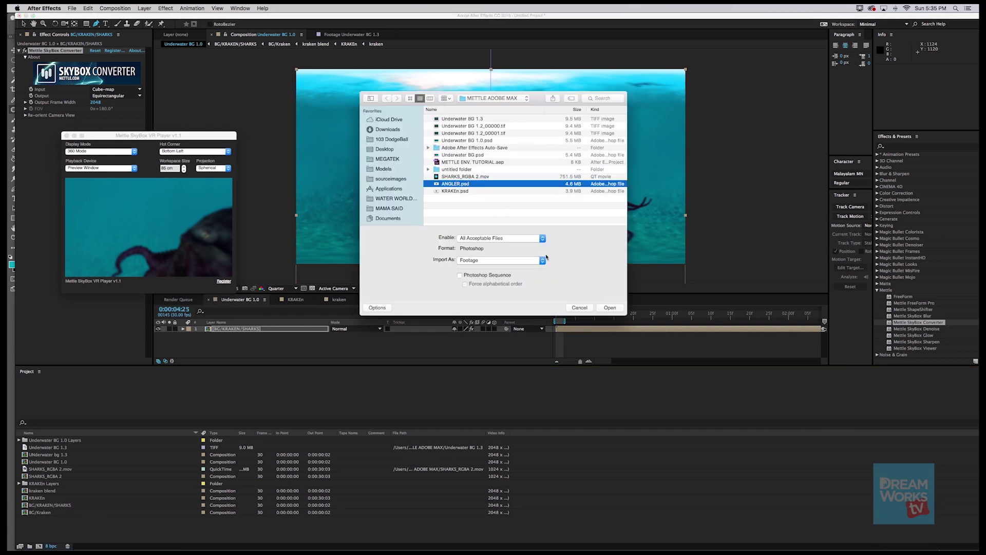
left_click(609, 307)
left_click(606, 266)
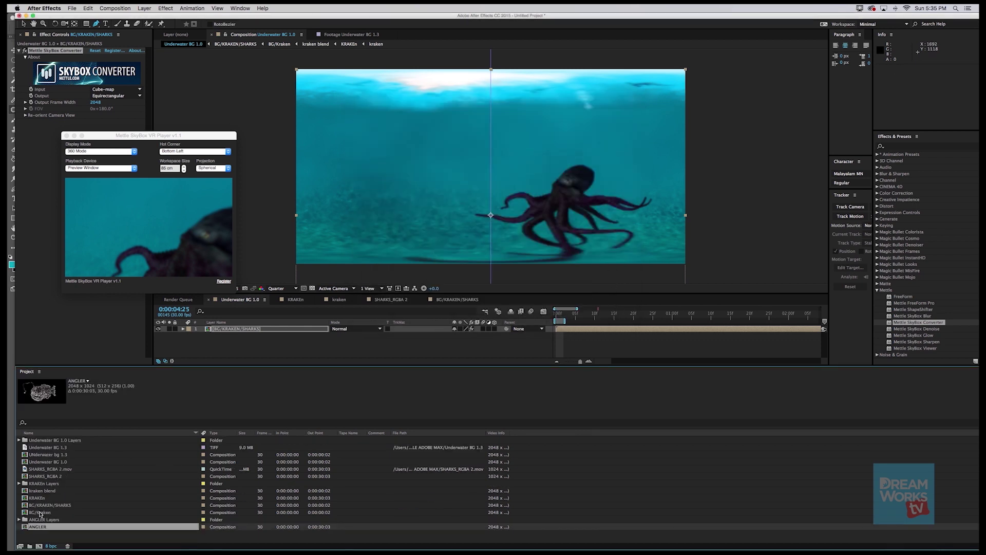
Step: Open the ANGLER composition and its nested angler composition, and toggle each layer's visibility to identify the fish parts
double_click(24, 528)
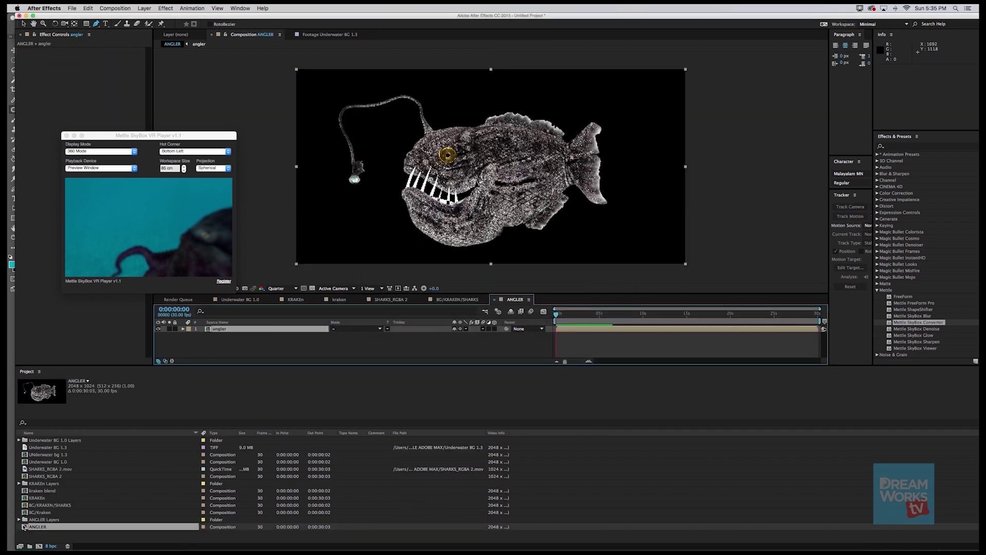
double_click(246, 329)
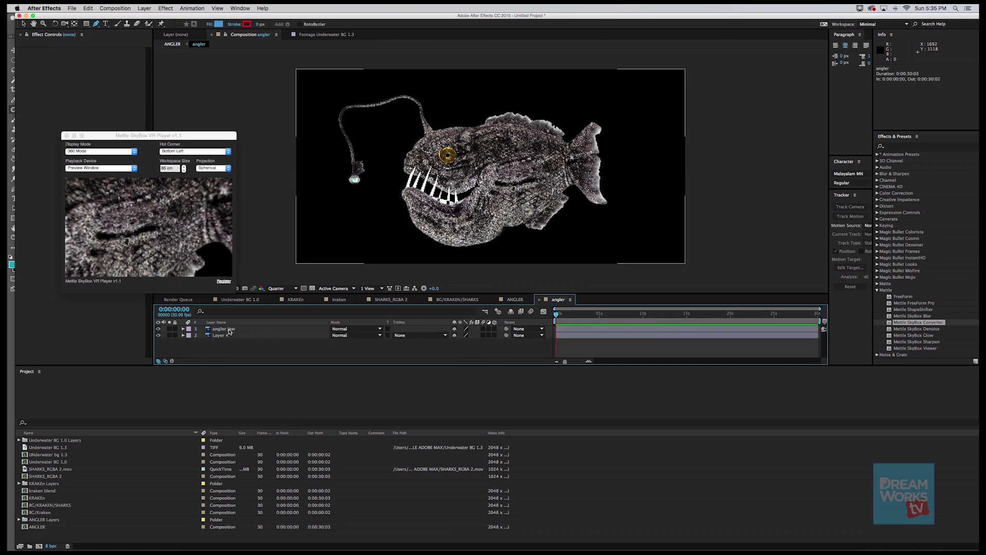
left_click(229, 330)
left_click(159, 329)
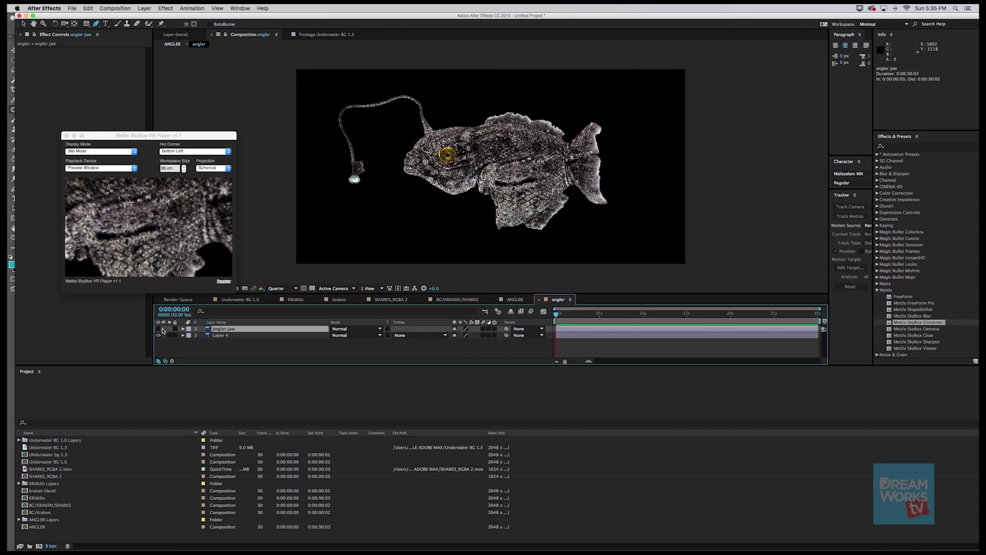
left_click(158, 328)
left_click(158, 335)
left_click(159, 336)
Step: Rename Layer 4 as body and move the angler jaw layer beneath it
left_click(221, 336)
key("Return")
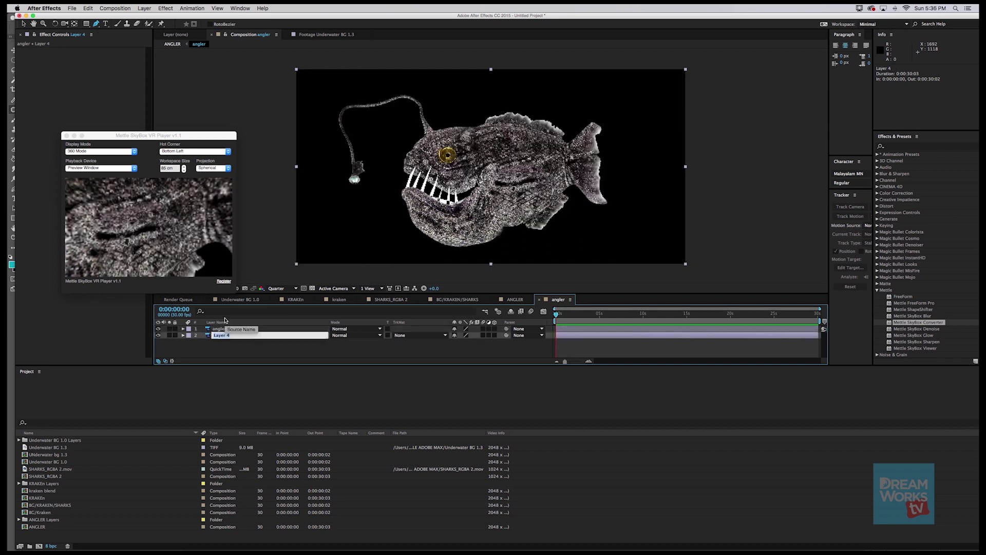
type("body")
left_click(296, 354)
left_click(260, 329)
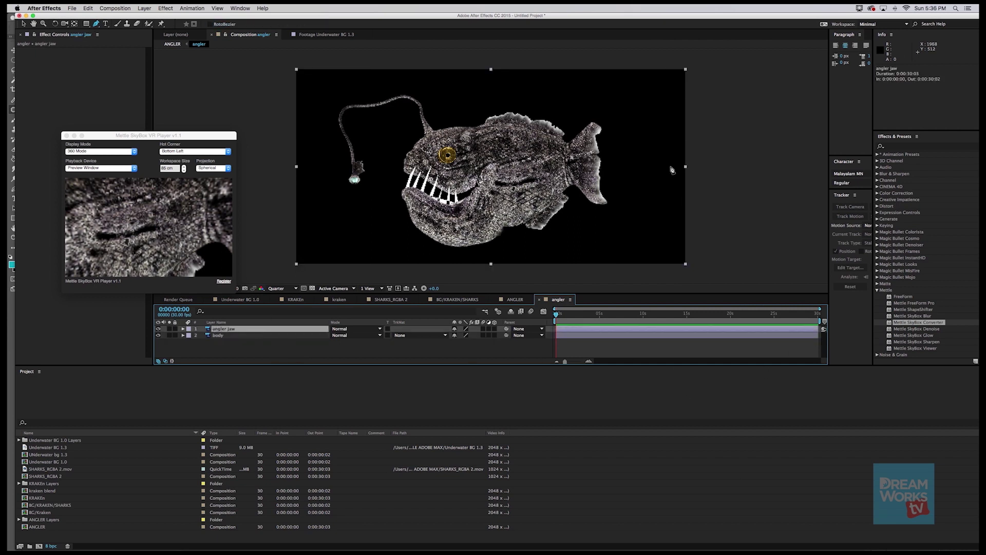
left_click_drag(243, 333, 241, 339)
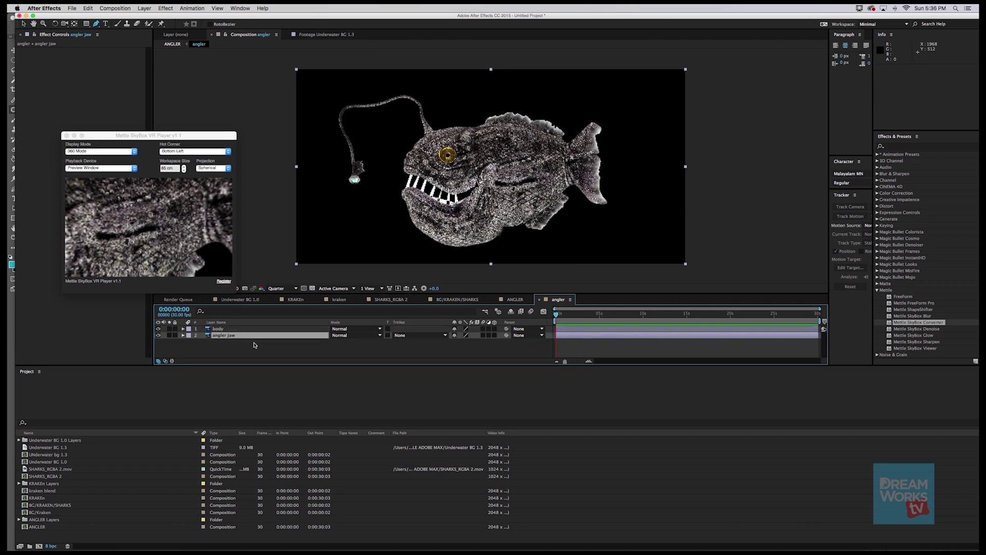
Step: Move the angler jaw layer's anchor point by about -28, 86 to the jaw hinge
left_click(272, 337)
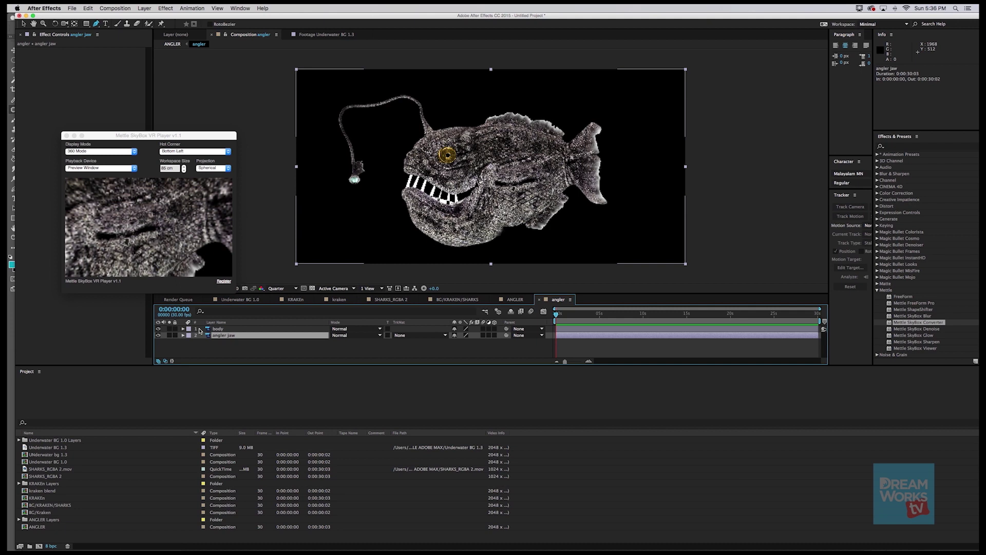
key("y")
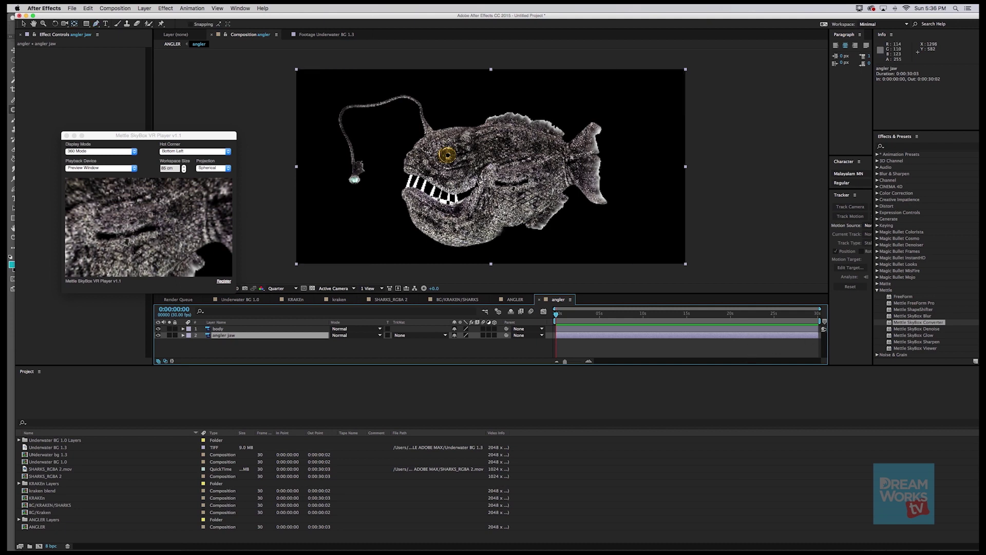
left_click_drag(496, 169, 492, 188)
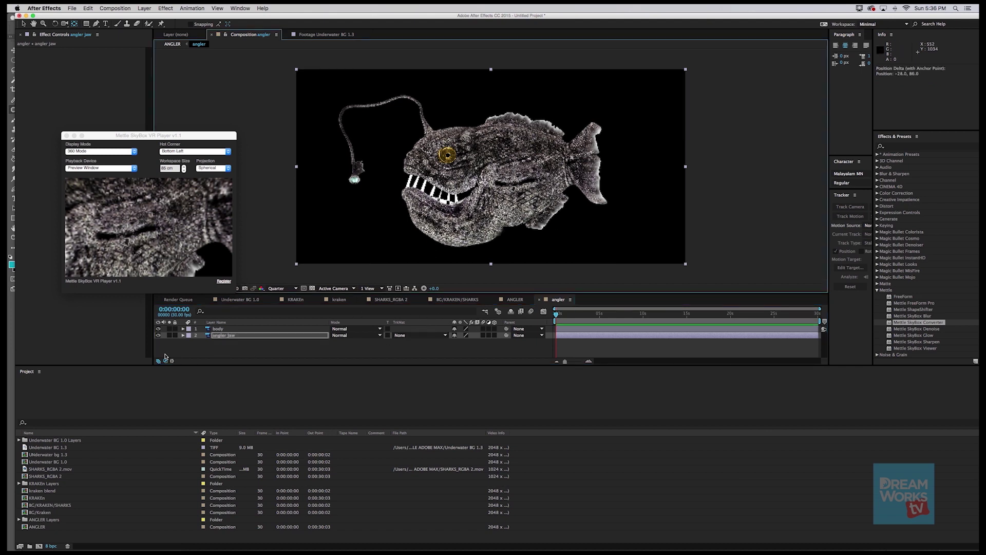
Step: Animate the angler jaw's rotation with keyframes of 0° at 0:00:00:00 and -24° at 0:00:01:27
key("r")
left_click(202, 342)
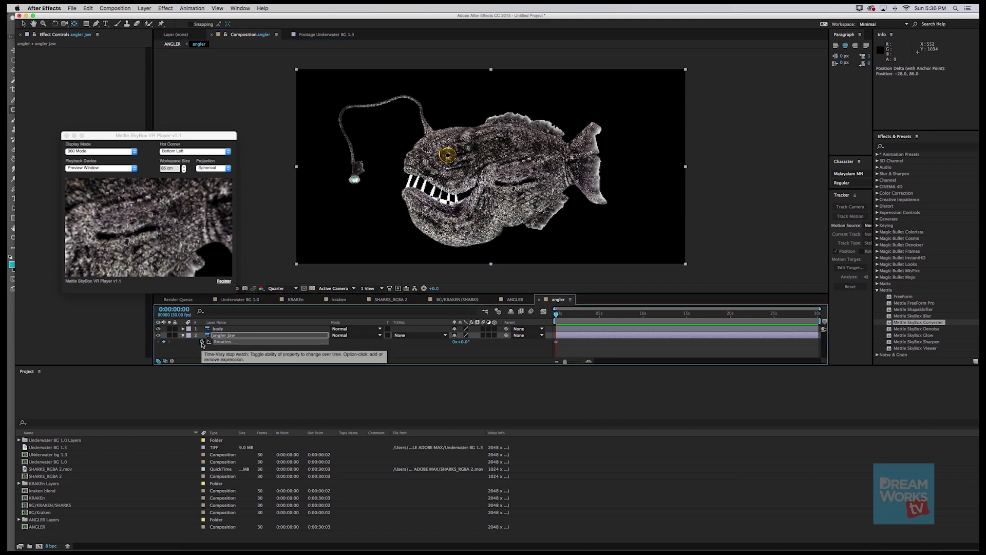
left_click_drag(558, 314, 573, 314)
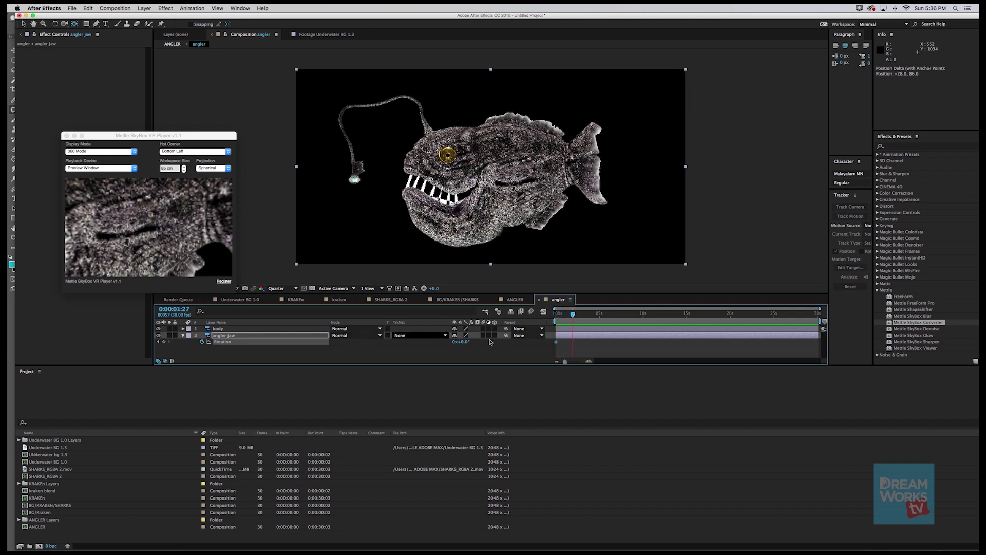
left_click_drag(465, 342, 455, 342)
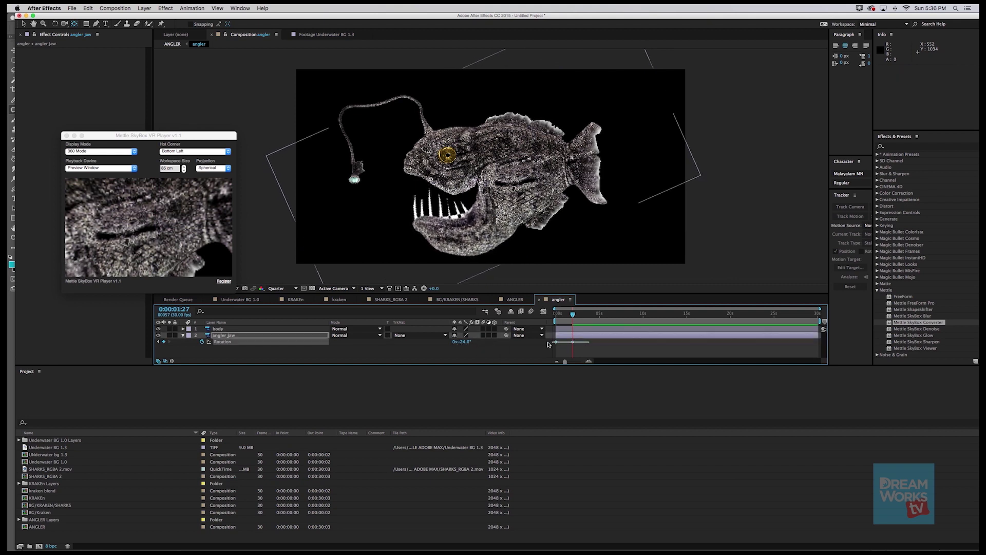
Step: Copy the two jaw rotation keyframes to 0:00:03:20, then repeat the open-and-close pattern to make eight keyframes
left_click(573, 341, "shift")
key("cmd+c")
left_click(588, 314)
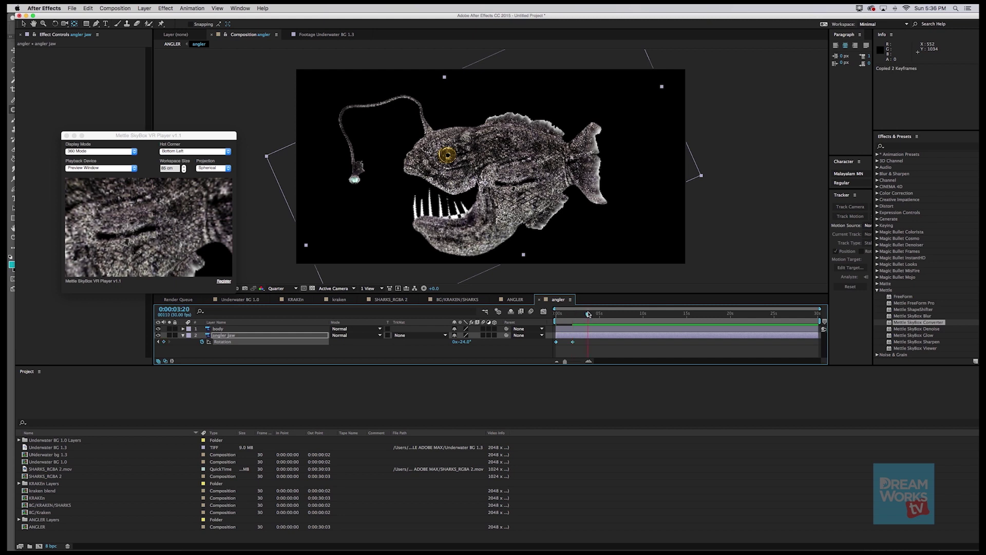
key("cmd+v")
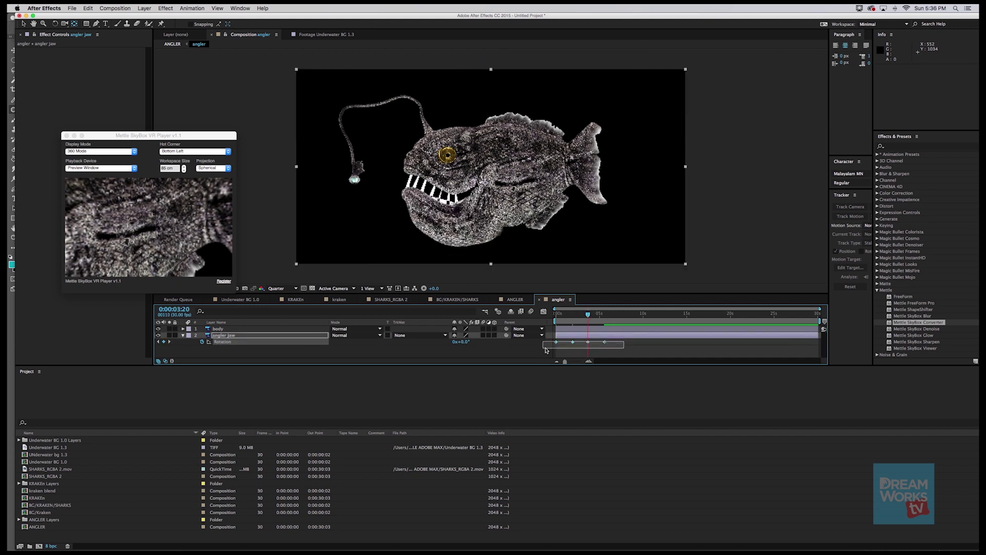
left_click(620, 314)
key("cmd+v")
Step: Copy all eight jaw rotation keyframes to 0:00:14:11 and scrub the ANGLER composition to check the jaw motion
left_click_drag(641, 343, 549, 347)
key("cmd+c")
left_click(678, 315)
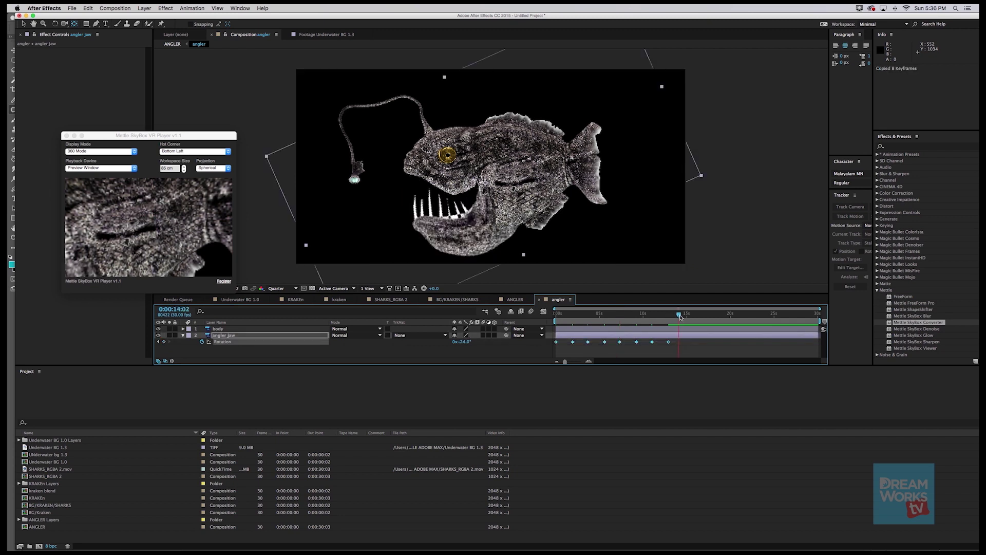
key("cmd+v")
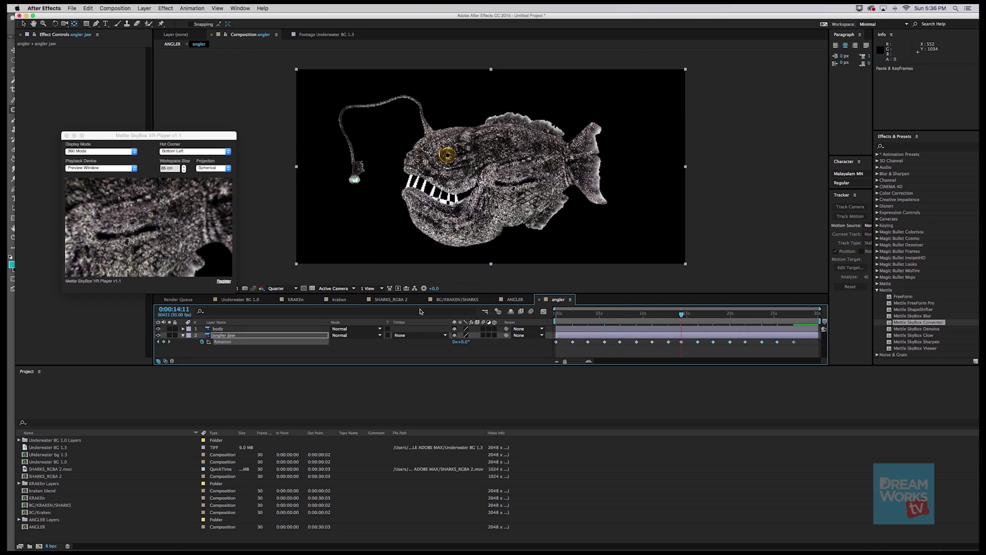
left_click(515, 299)
left_click_drag(655, 319, 568, 318)
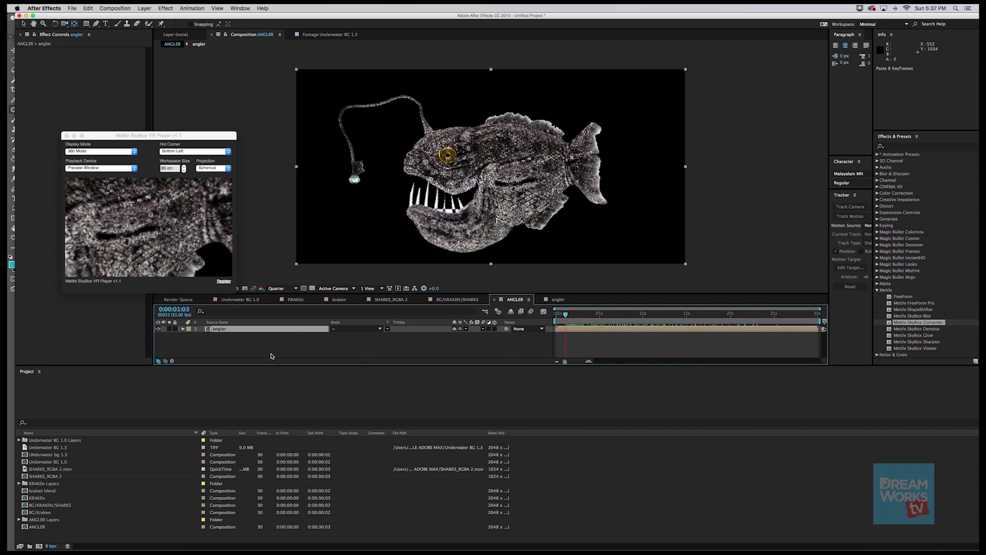
Step: Add the ANGLER composition to Underwater BG 1.0 as a layer above BG/KRAKEN/SHARKS
left_click(239, 300)
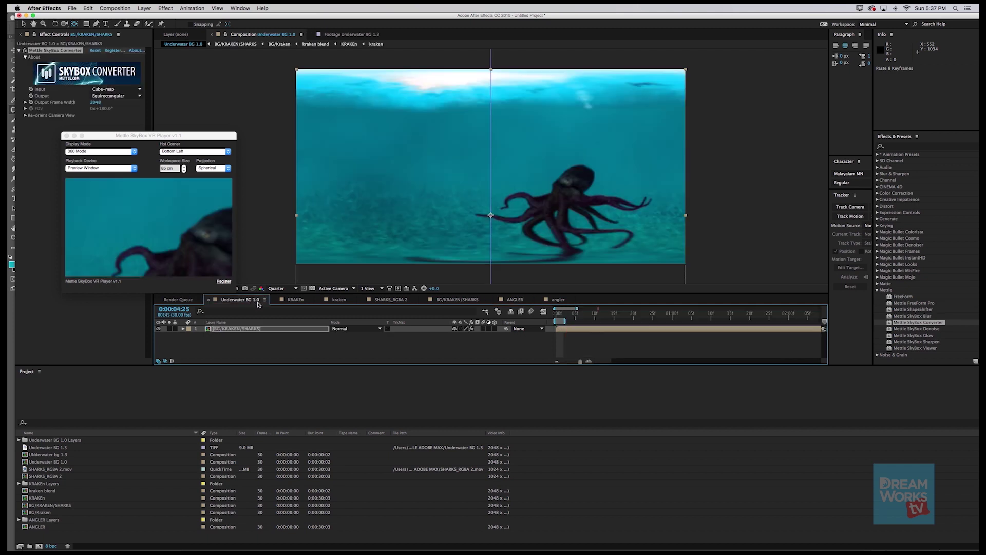
left_click(271, 330)
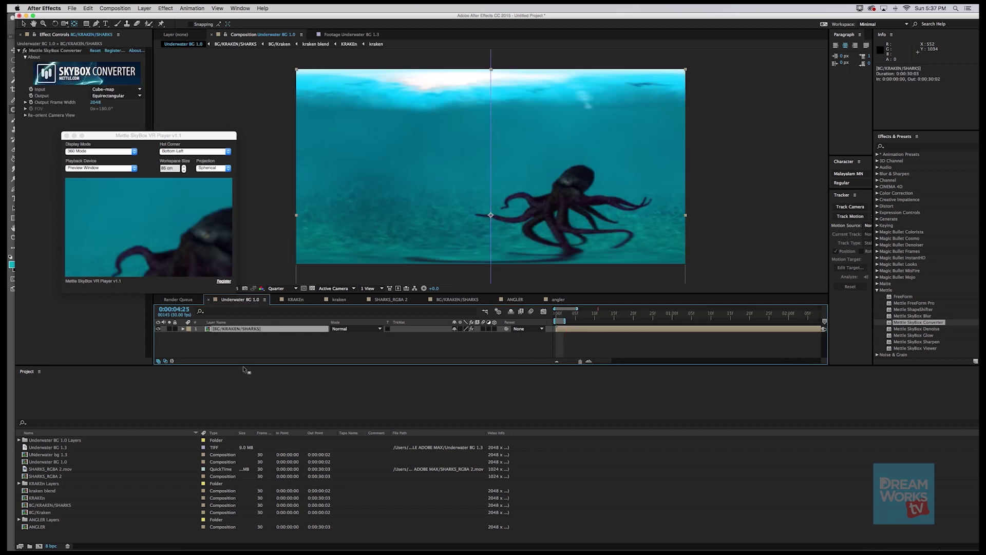
left_click_drag(39, 529, 219, 331)
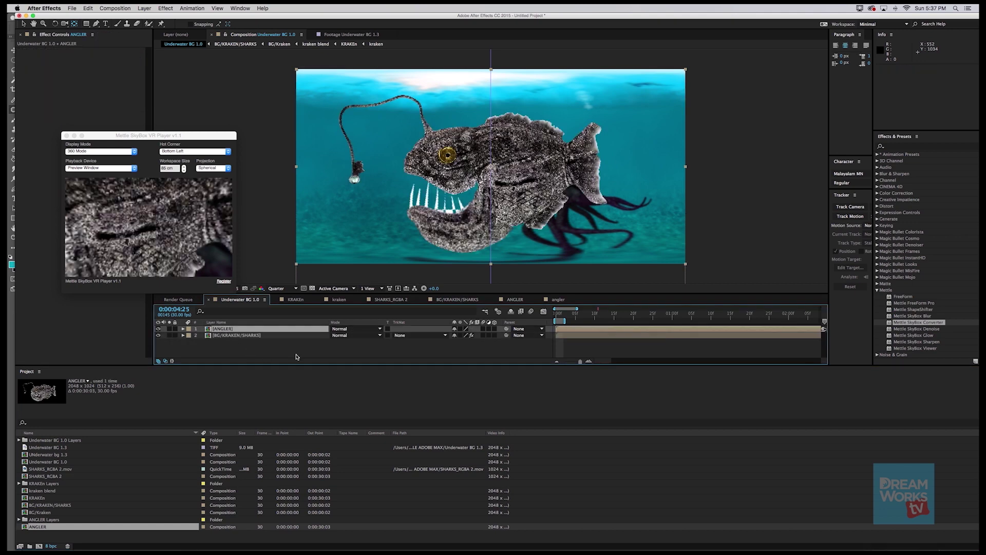
Step: Scale the angler layer inside the ANGLER composition to 33% and return to the Underwater BG 1.0 composition
double_click(208, 331)
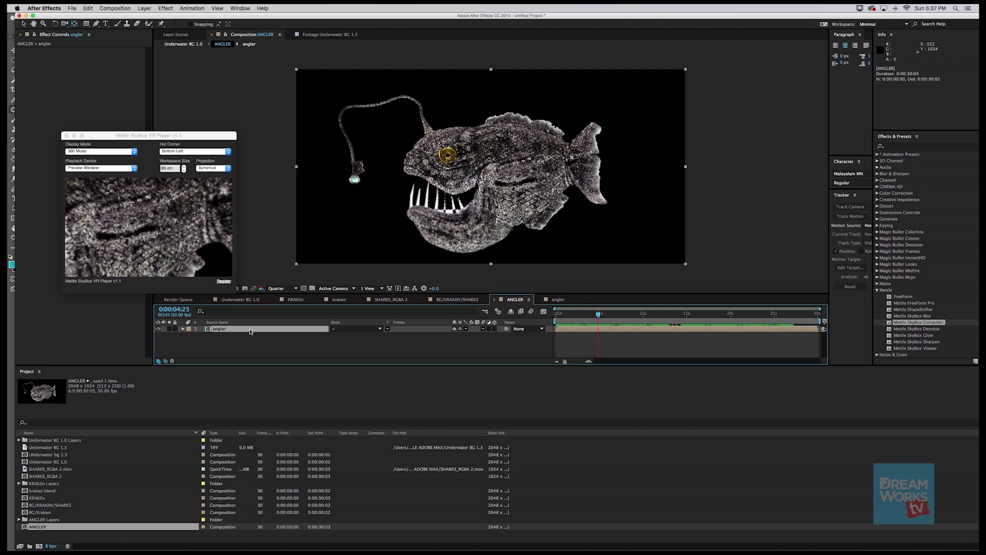
key("s")
left_click_drag(463, 335, 445, 338)
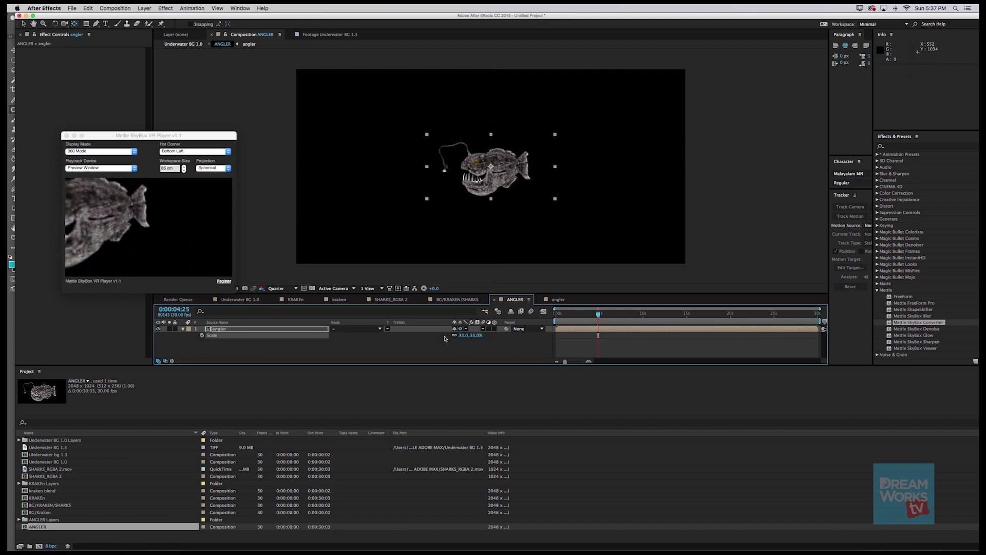
left_click(246, 300)
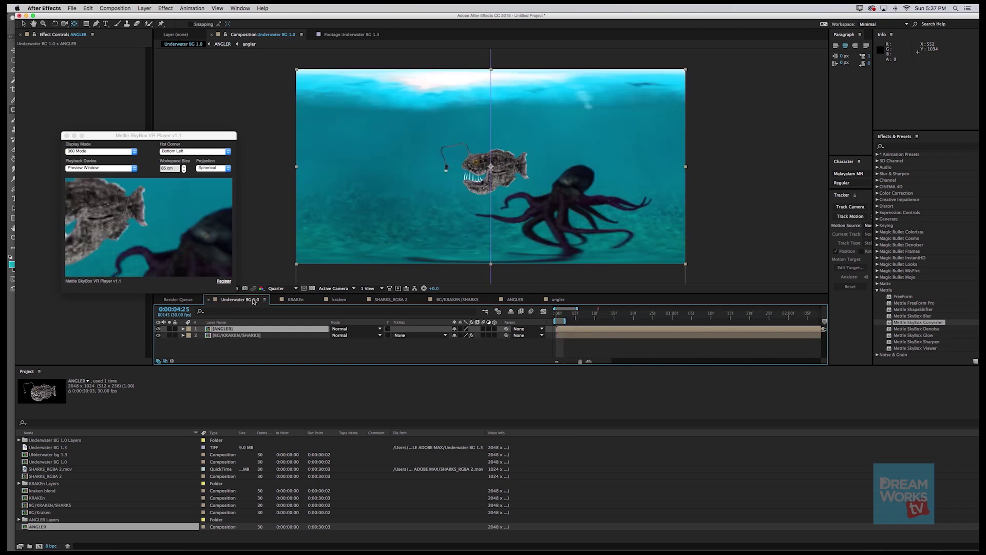
Step: Apply Mettle SkyBox Converter to the ANGLER layer with 2D Source as input and Equirectangular as output
left_click(910, 323)
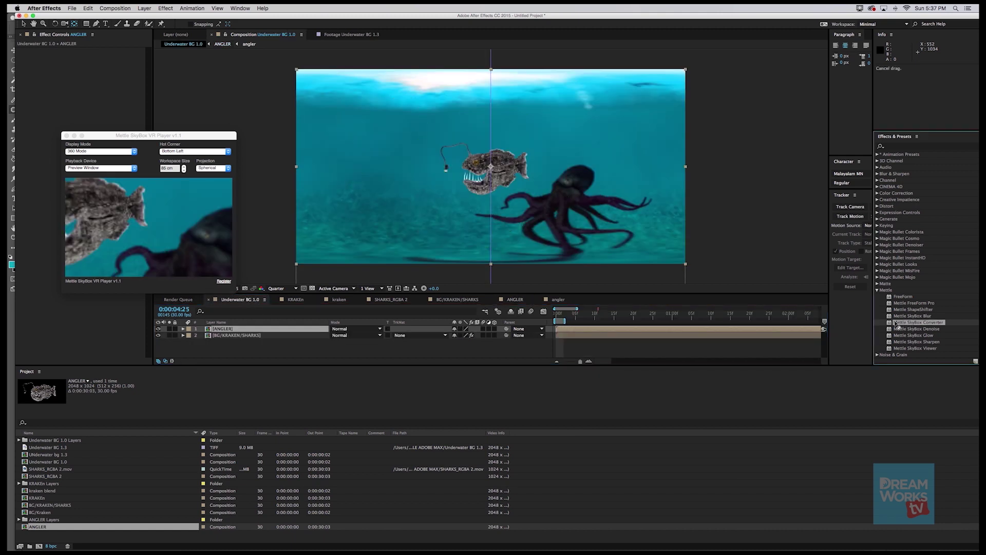
left_click_drag(587, 321, 588, 330)
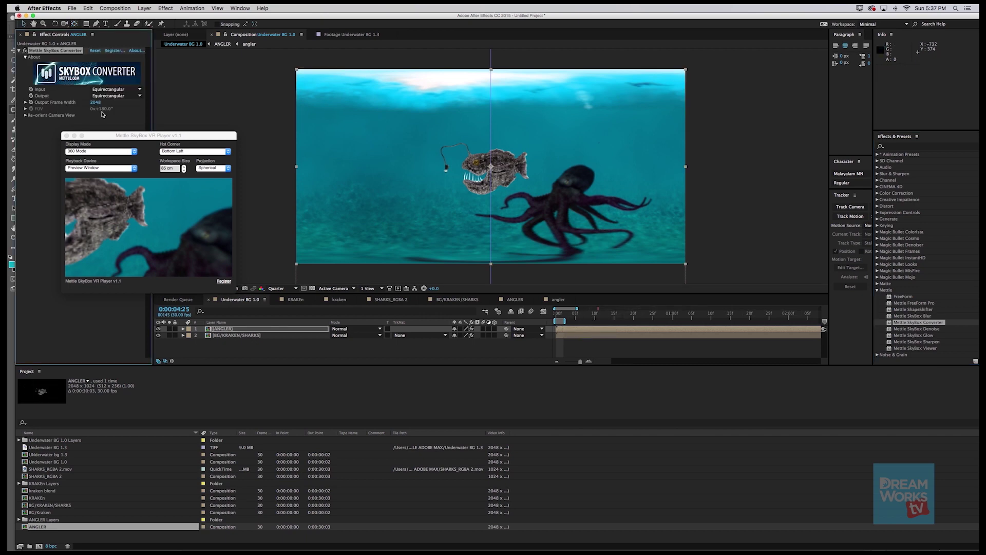
left_click_drag(105, 134, 169, 147)
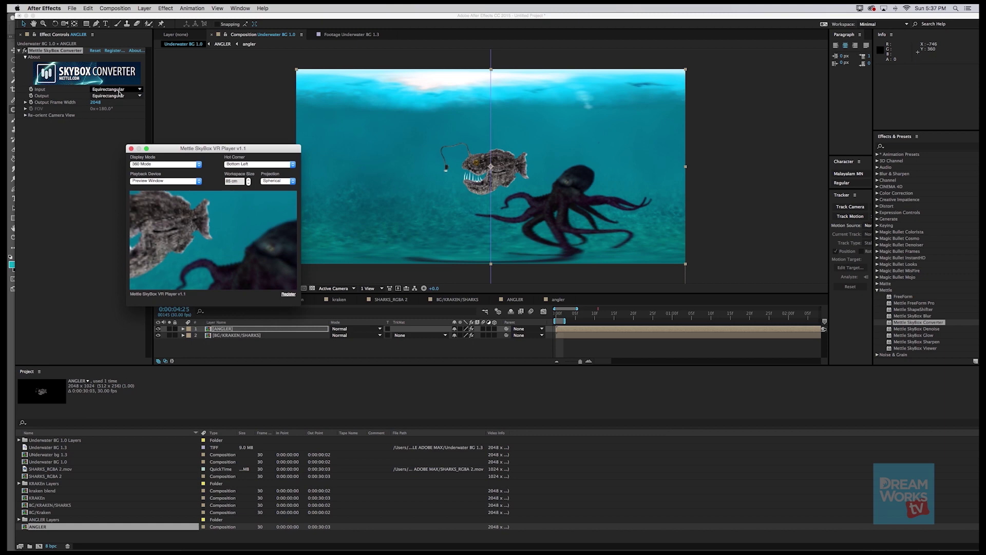
left_click(128, 92)
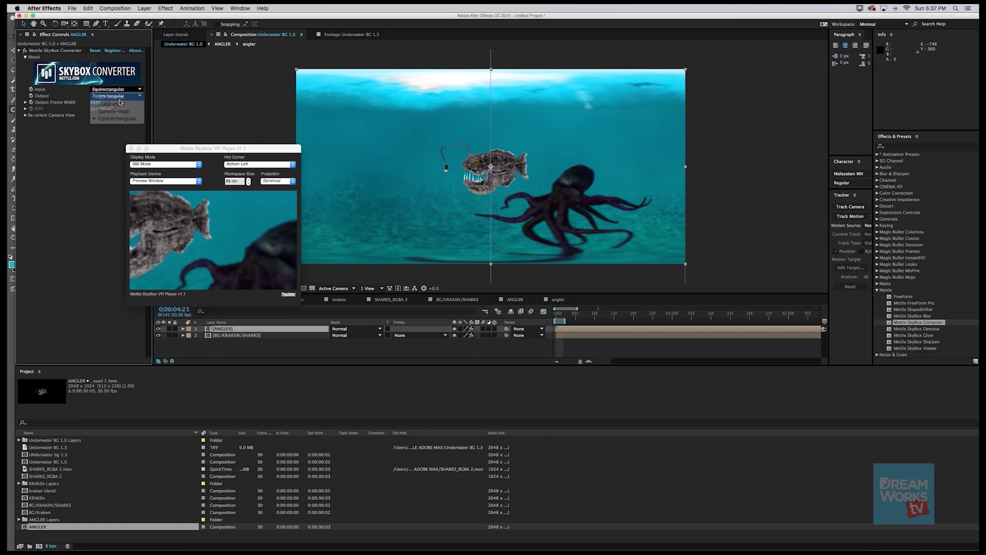
left_click(115, 93)
left_click(120, 97)
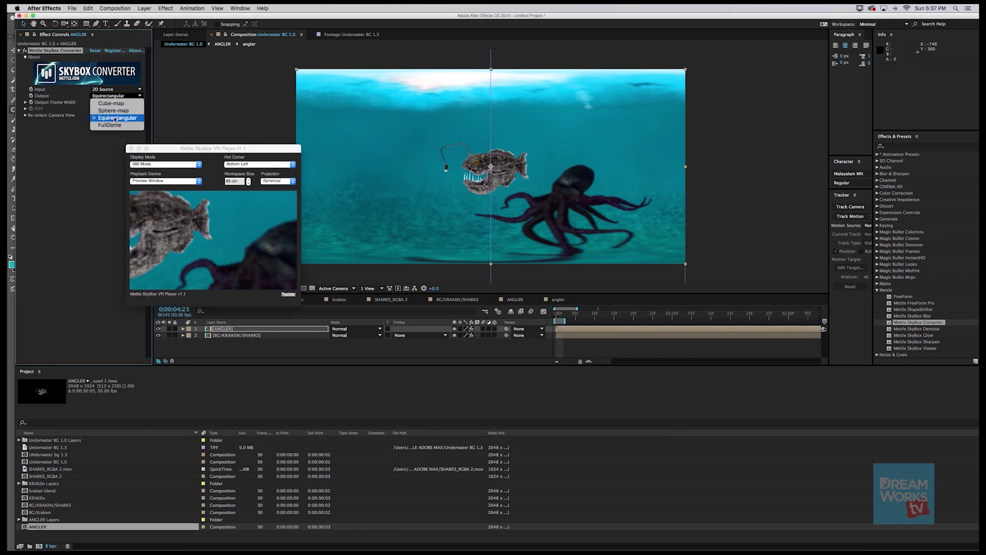
left_click(117, 117)
Step: Start animating the converter's Pan (Y axis) with a keyframe of 139° at the current time, placing the angler beyond the kraken
left_click(25, 115)
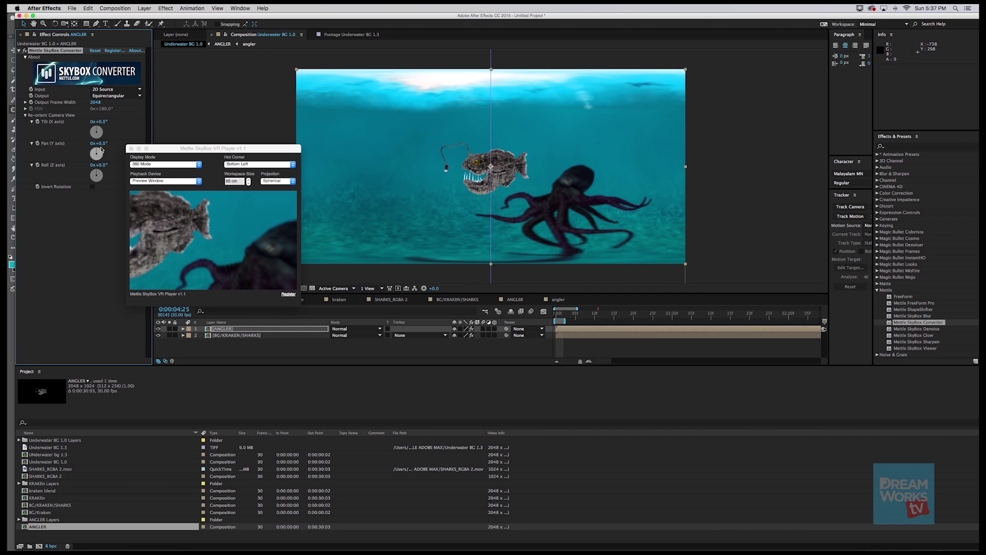
left_click_drag(96, 150, 173, 162)
left_click_drag(105, 157, 100, 162)
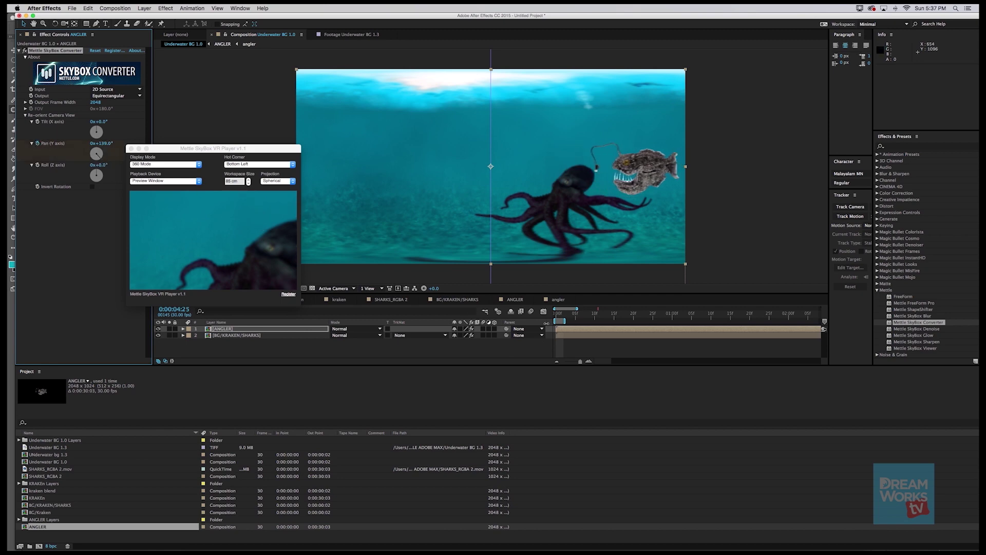
Step: Show the whole timeline and, at 0:00:14:28, keyframe the angler's Pan at -7° and set its Tilt to -9°
key("space")
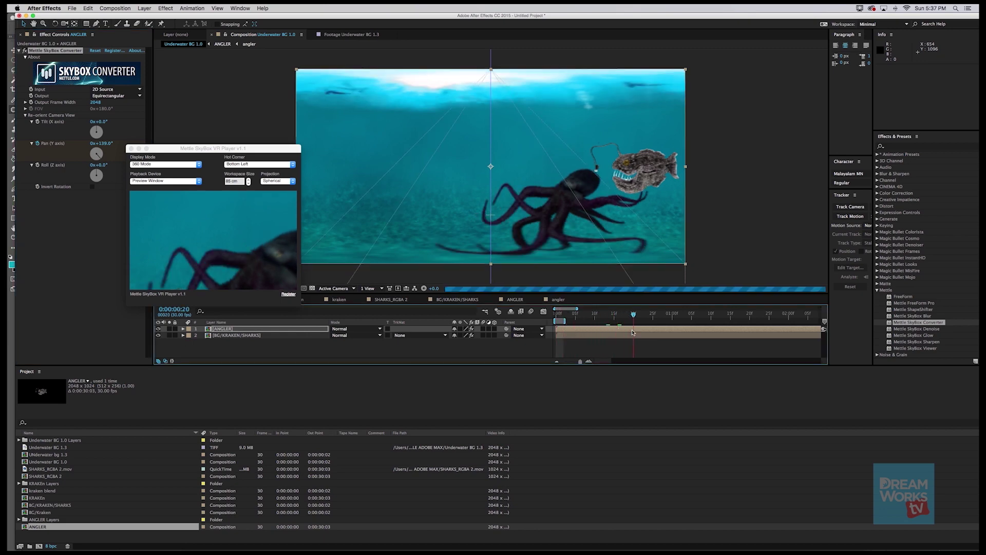
key("minus")
key("minus")
key("minus")
key("minus")
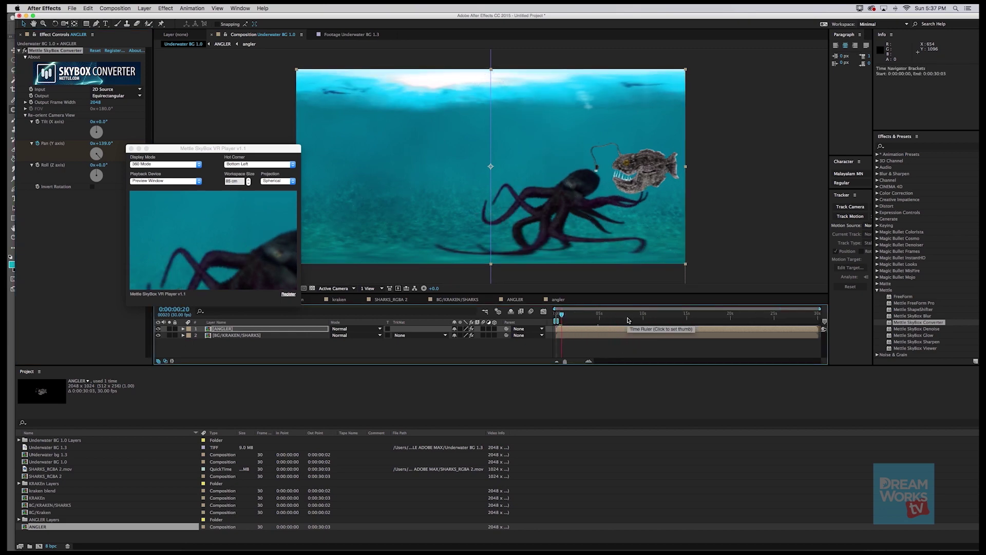
left_click(626, 318)
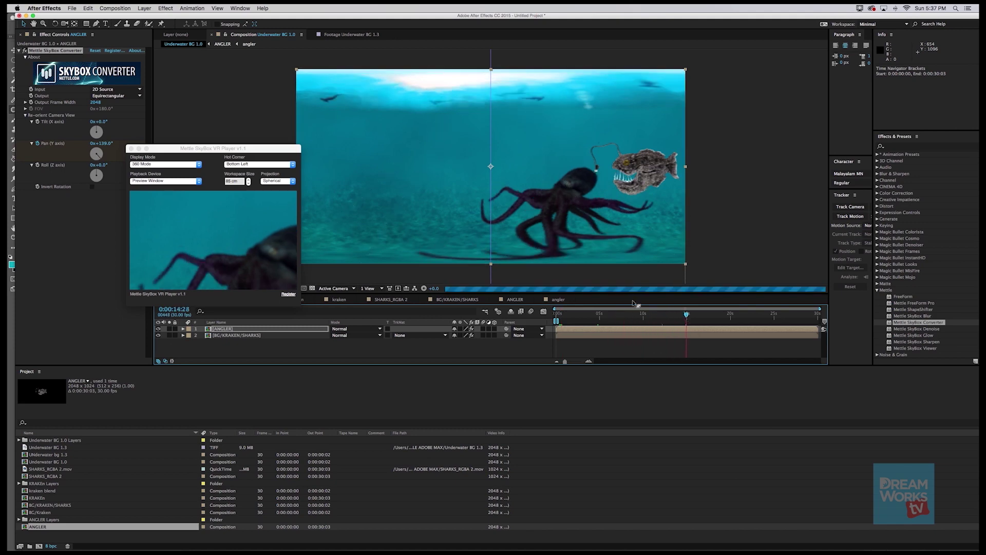
mouse_move(101, 158)
left_mouse_down()
mouse_move(104, 131)
mouse_move(102, 153)
left_mouse_up()
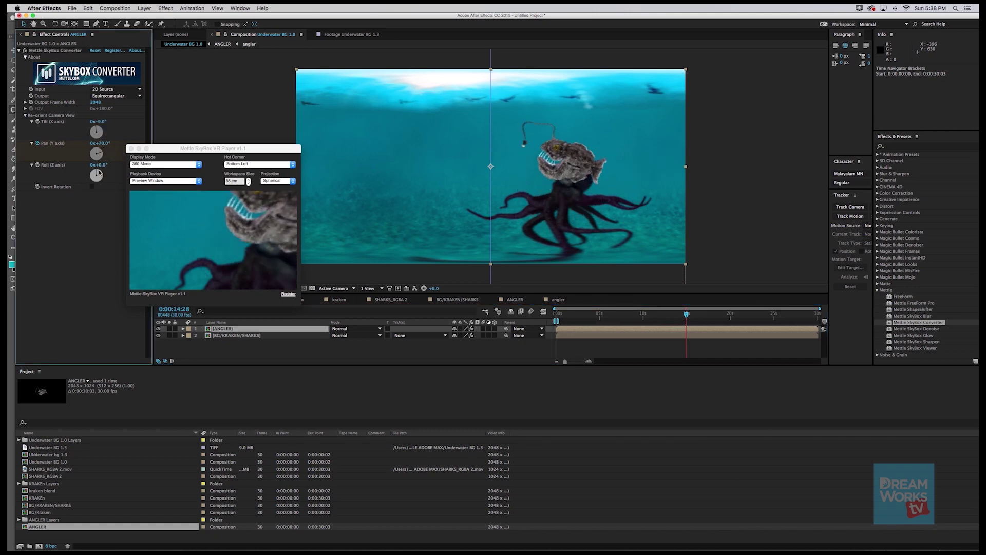
left_click_drag(89, 160, 95, 161)
left_click_drag(180, 177, 47, 122)
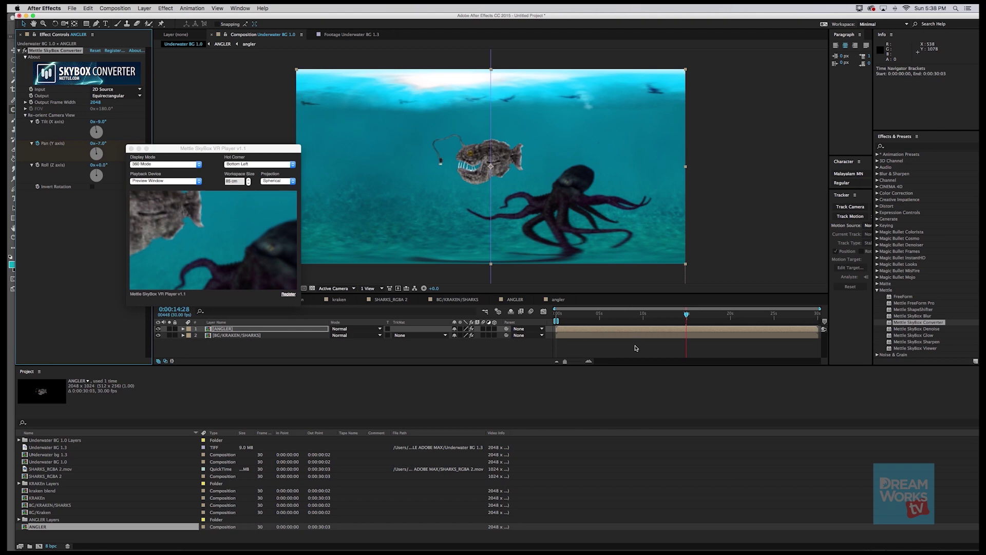
Step: Reveal the ANGLER layer's keyframes, scrub to 0:00:08:20 and set the converter's Tilt (X axis) to -3°
key("u")
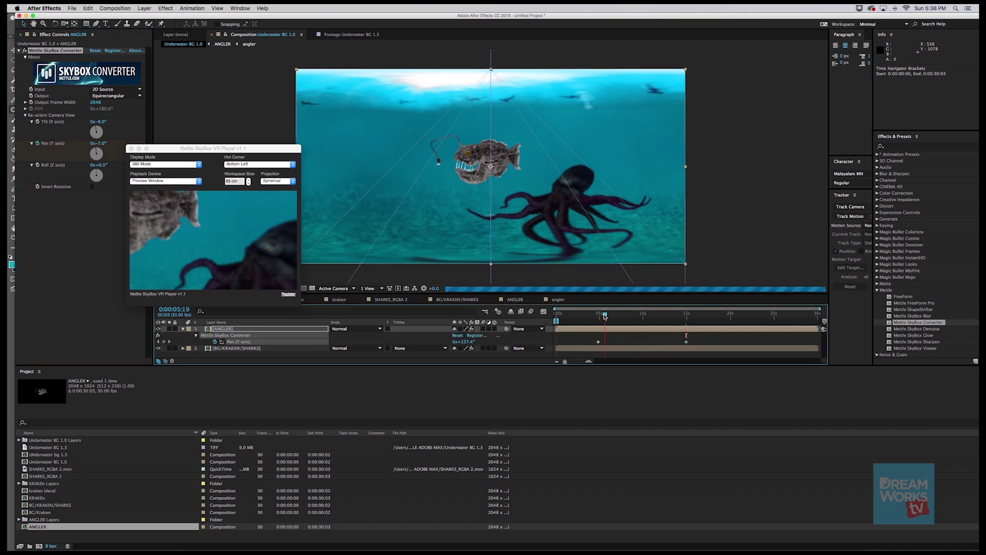
left_click(632, 316)
left_click_drag(634, 316, 632, 316)
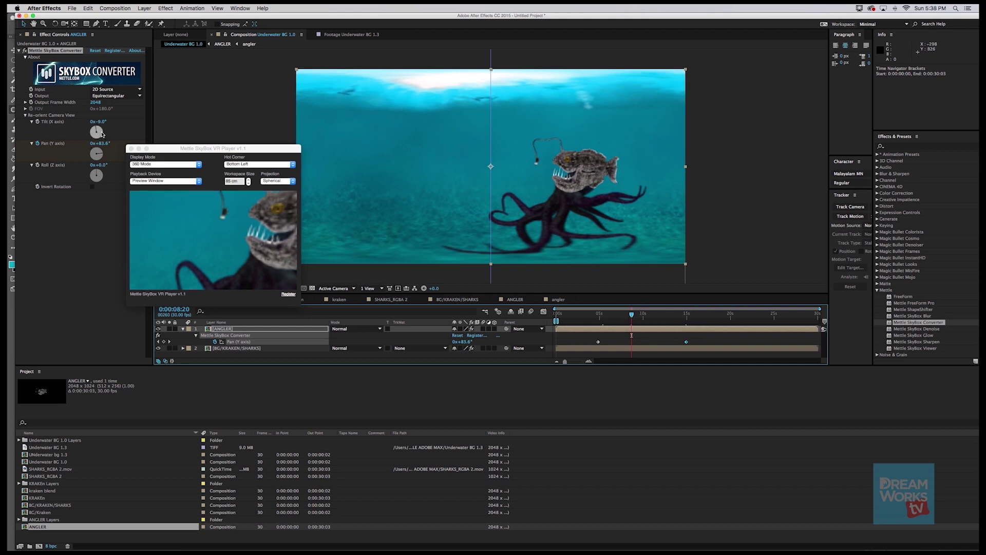
left_click_drag(103, 134, 97, 134)
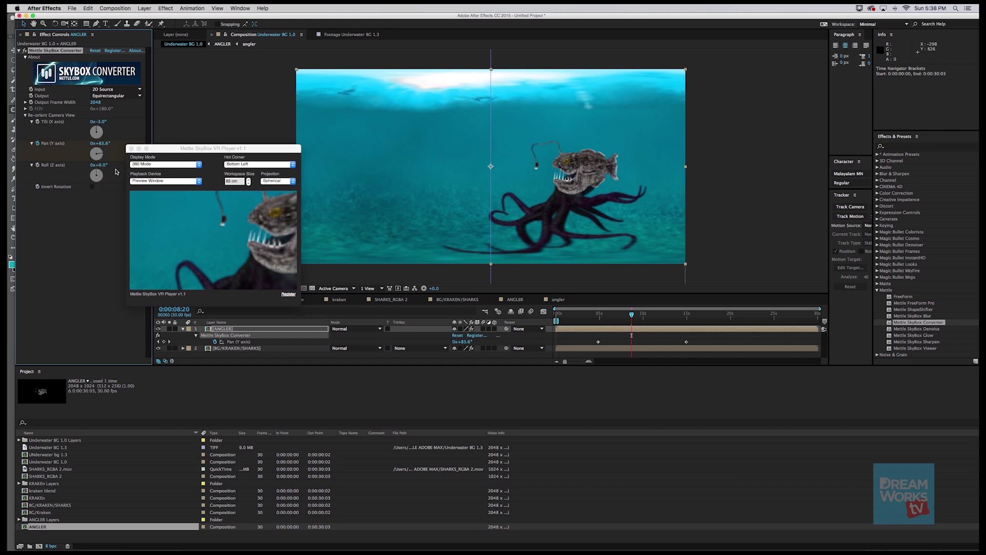
Step: Add Tilt and Roll keyframes alongside the first Pan keyframe and move all three to 0:00:00:00
left_click_drag(579, 316, 598, 314)
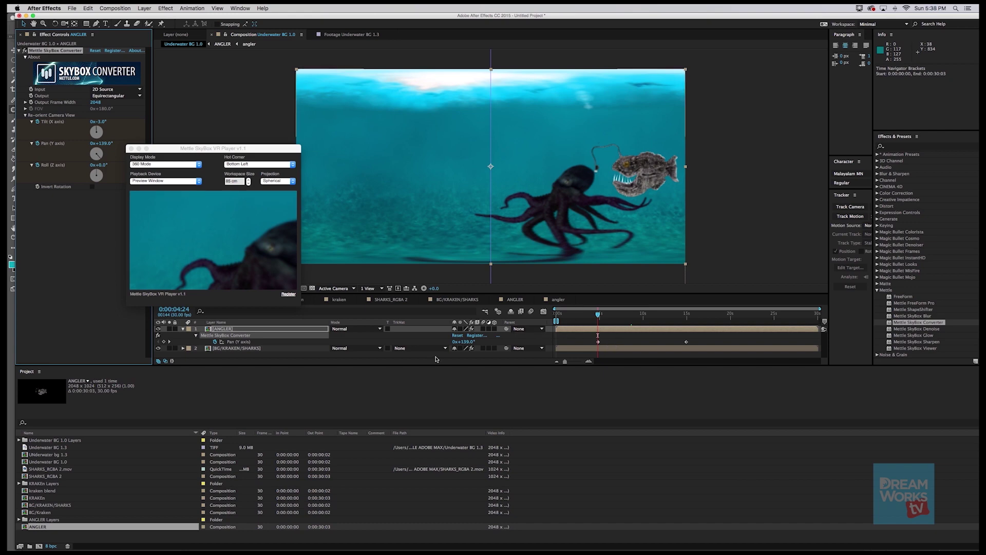
key("u")
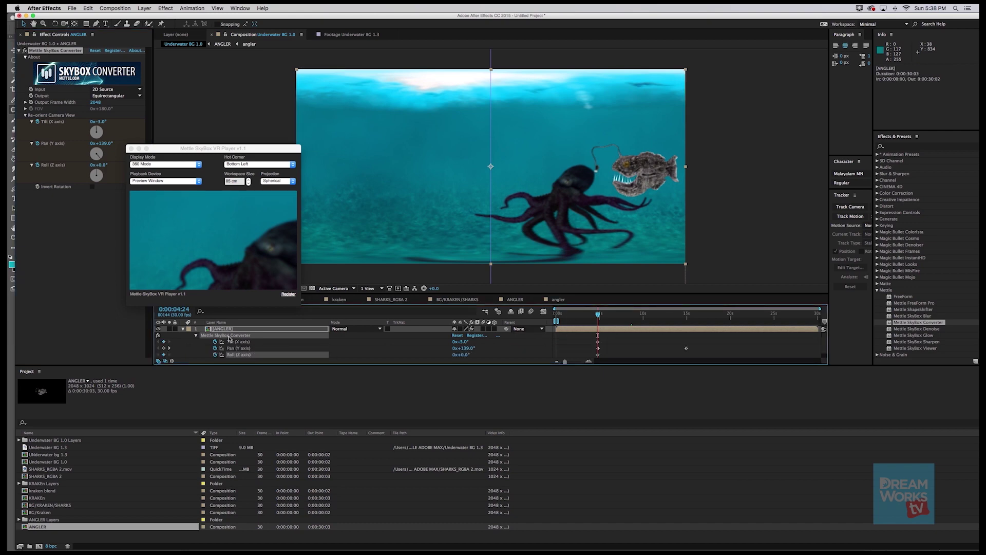
left_click_drag(608, 340, 556, 360)
Step: At the second Pan keyframe, key Roll at -21° and Tilt at -47°, then move that keyframe set to 0:00:09:16
left_click_drag(597, 314, 686, 318)
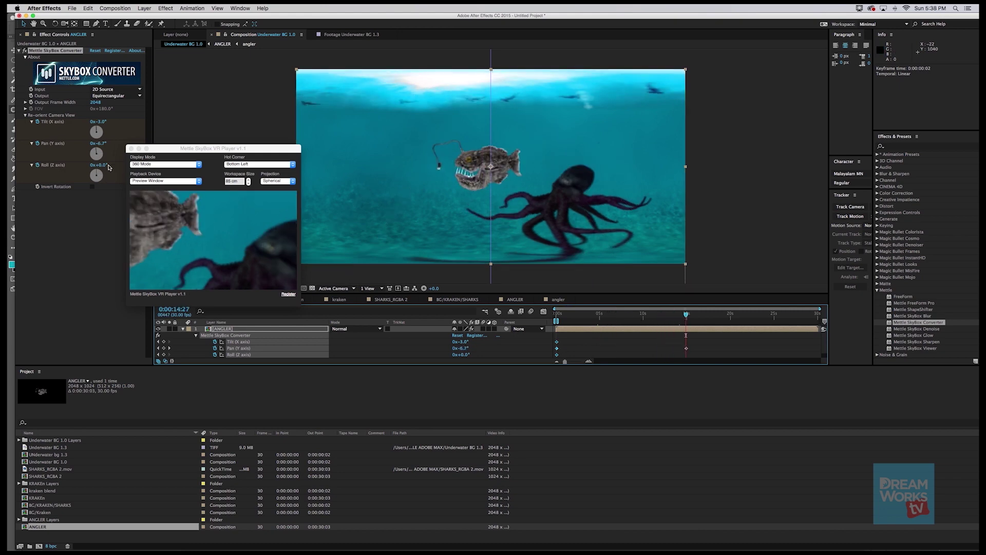
left_click(109, 170)
left_click_drag(103, 173, 93, 128)
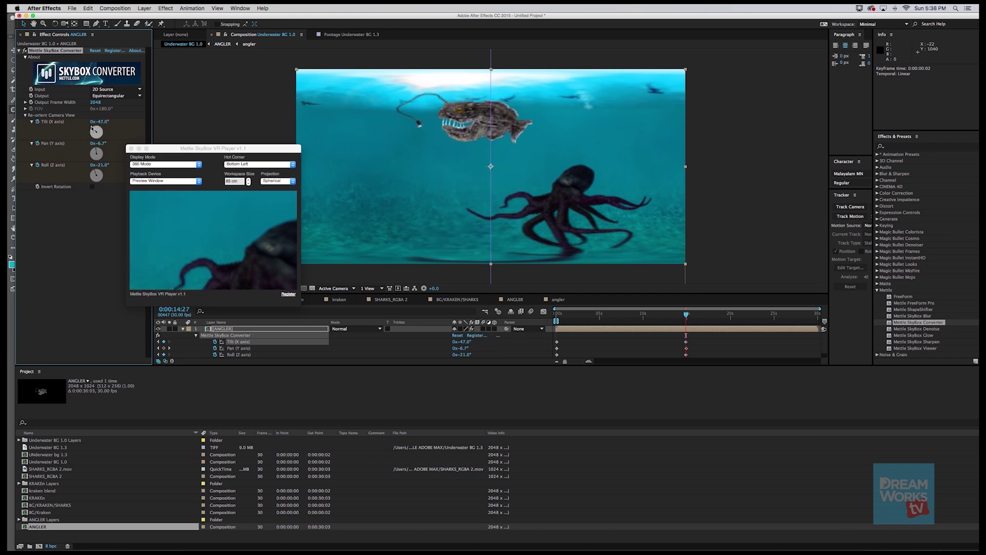
left_click_drag(574, 315, 763, 322)
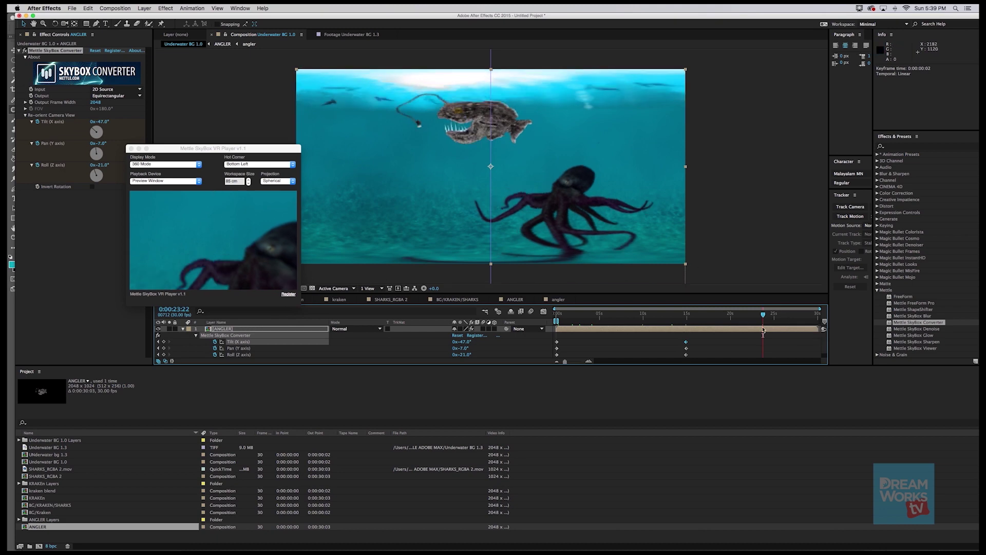
mouse_move(672, 341)
left_mouse_down()
mouse_move(696, 363)
mouse_move(669, 349)
left_mouse_up()
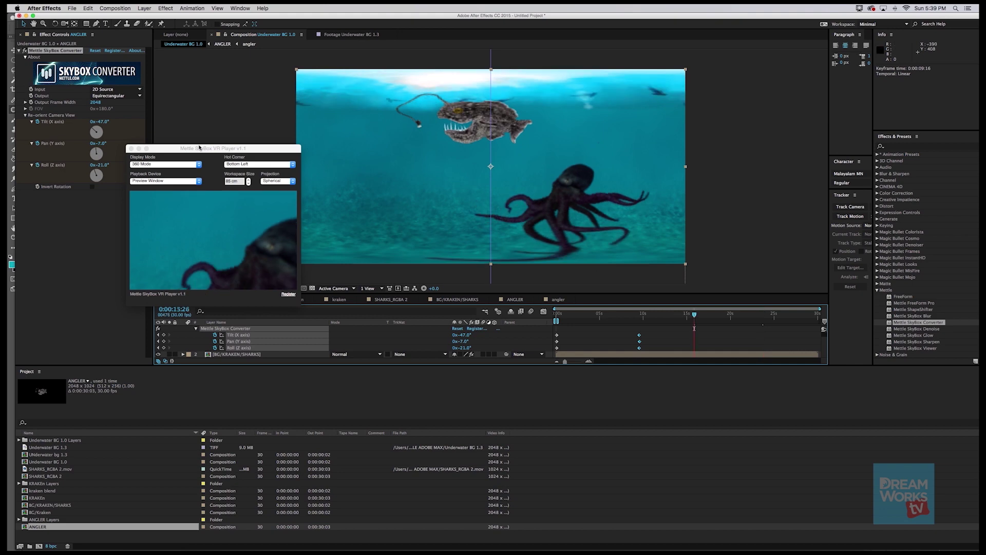
Step: Key the angler's Pan at -191° at 0:00:15:26 and add Tilt and Roll keyframes at the same time
left_click_drag(95, 152, 117, 279)
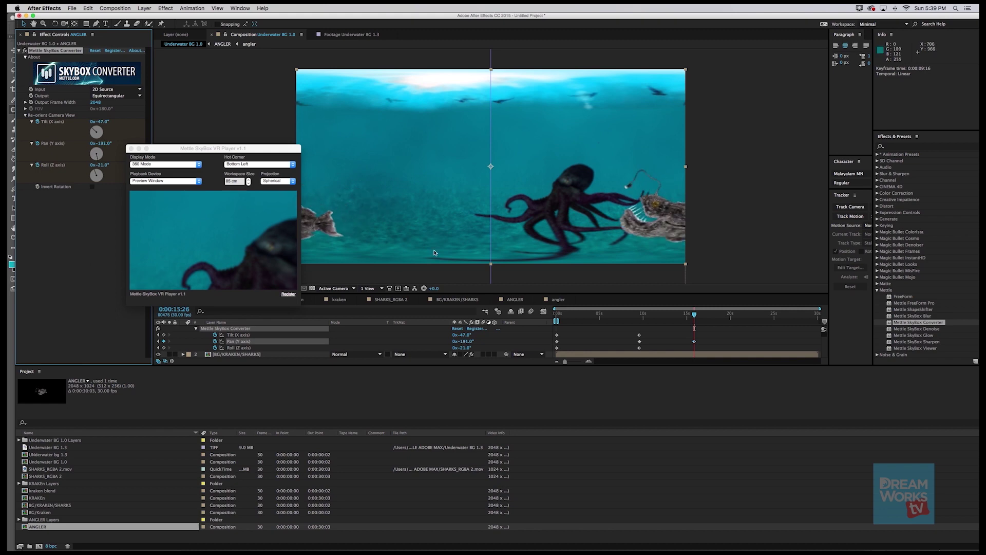
left_click(164, 335)
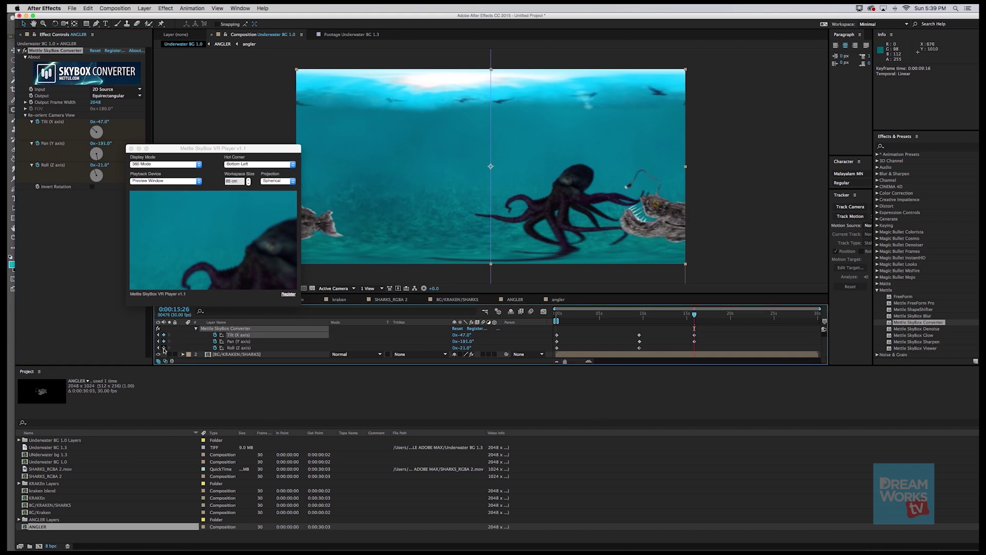
left_click(164, 349)
Step: Scrub the angler's swim path and follow the fish in the SkyBox VR Player preview to check its motion
left_click_drag(691, 315, 547, 313)
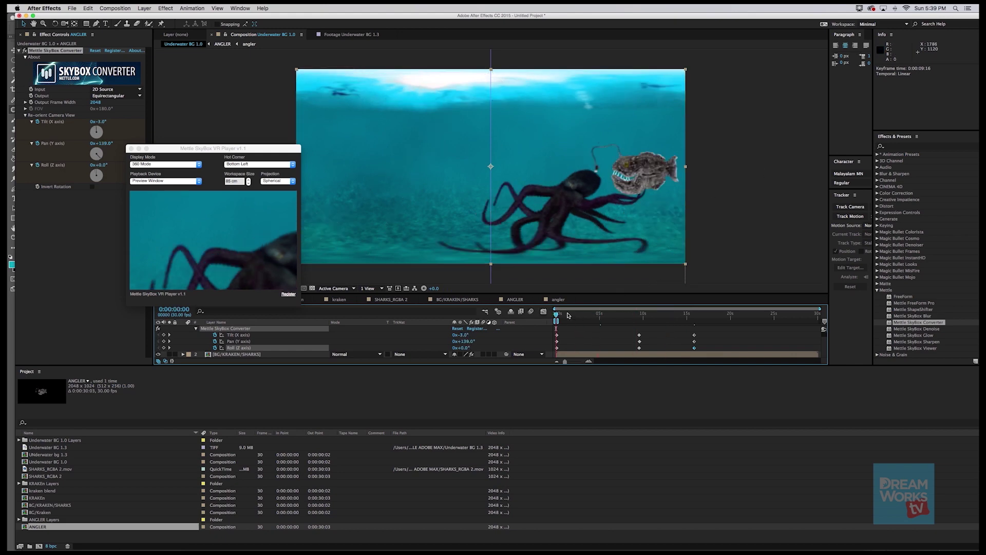
left_click_drag(568, 316, 688, 317)
left_click_drag(218, 246, 89, 257)
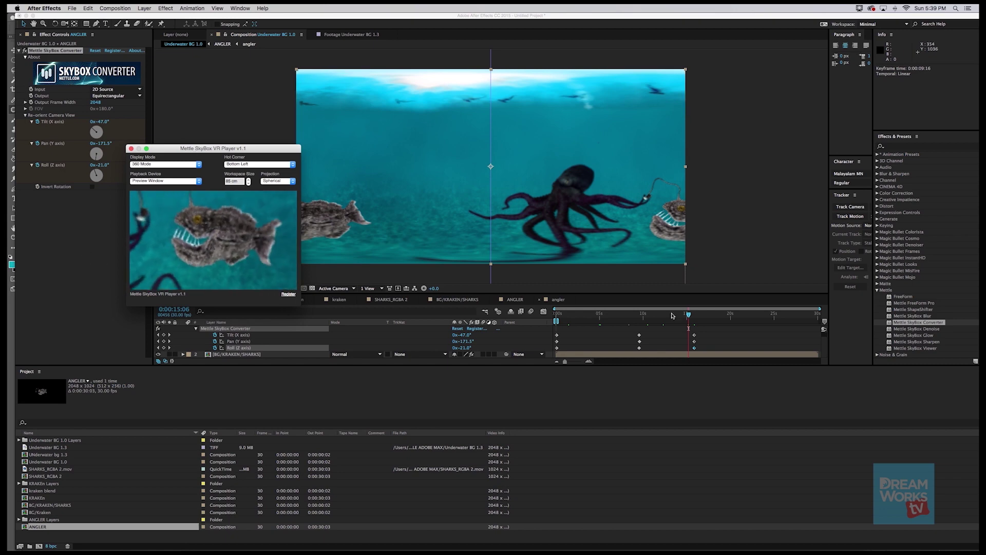
left_click_drag(689, 314, 669, 315)
left_click_drag(259, 225, 276, 216)
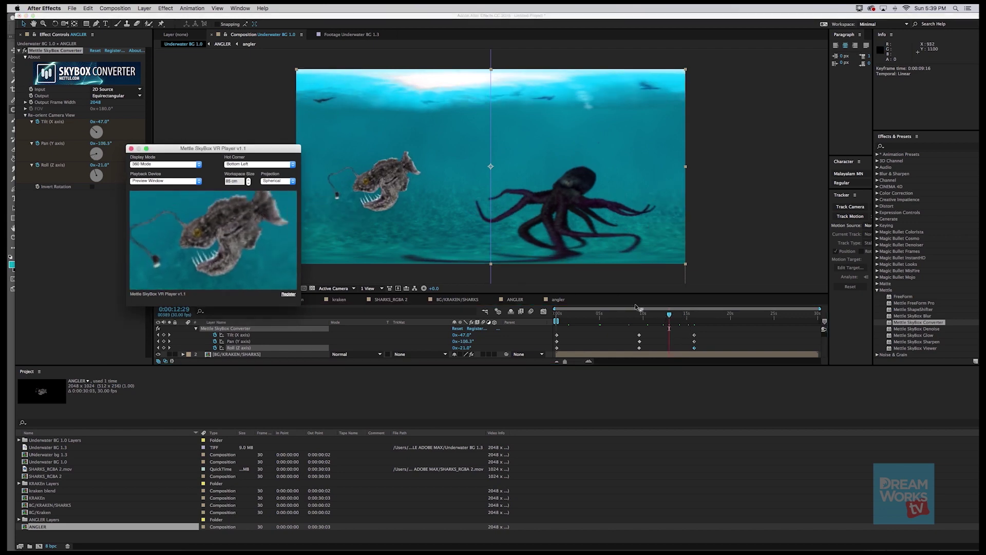
left_click(650, 314)
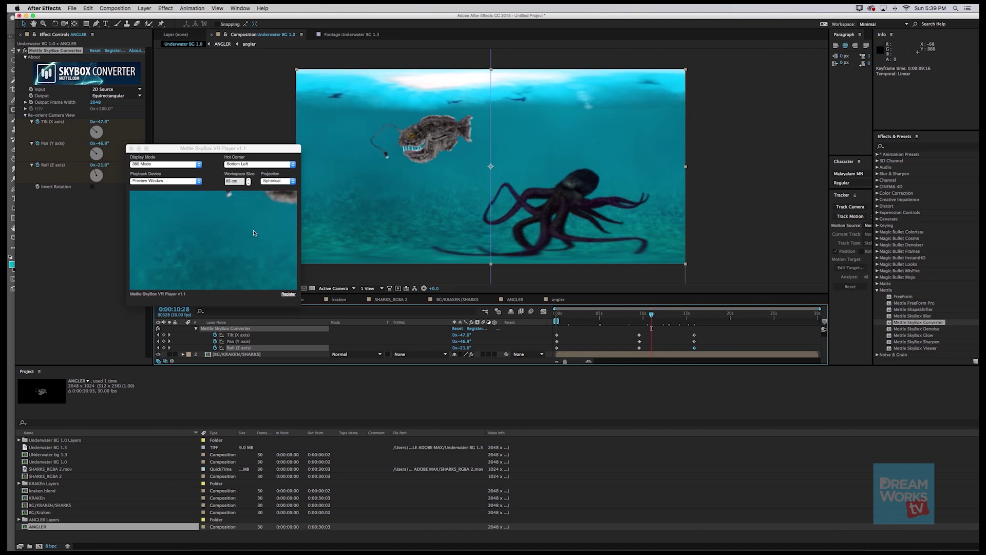
left_click(251, 233)
left_click_drag(252, 233, 290, 208)
Step: Select all of the ANGLER layer's Tilt, Pan and Roll keyframes
left_click_drag(707, 328, 530, 349)
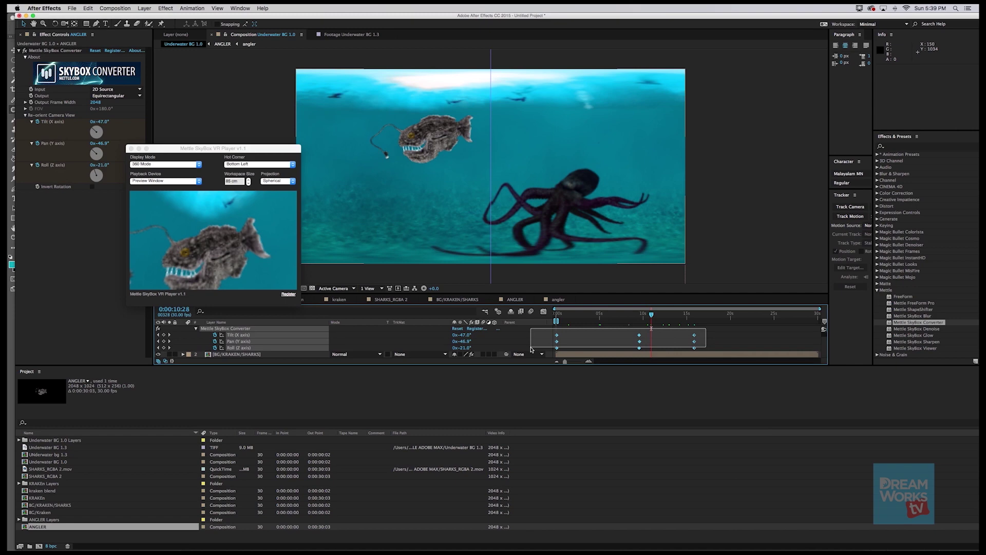